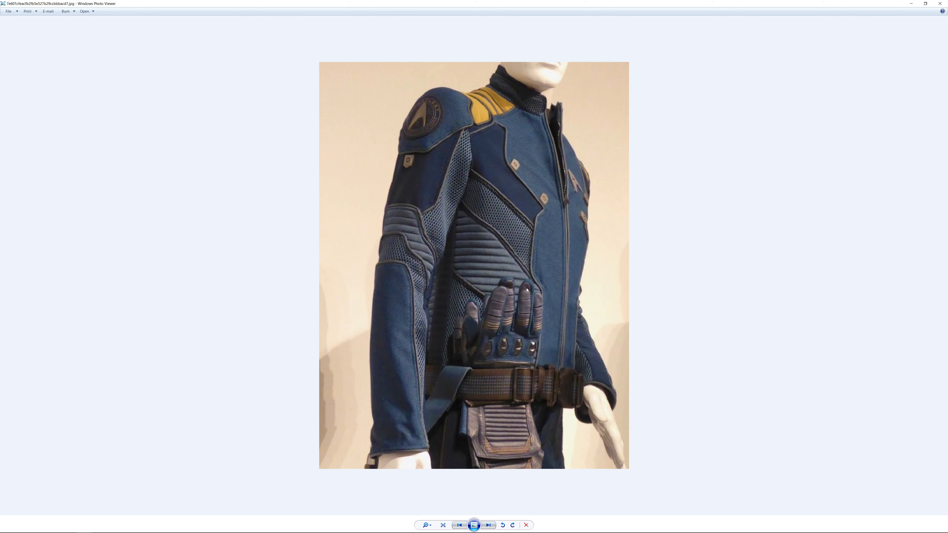
Browse the Star Trek Beyond jacket reference images, including the costume photos and the survival gear concept art
{"action": "left_click", "coordinate": [484, 526]}
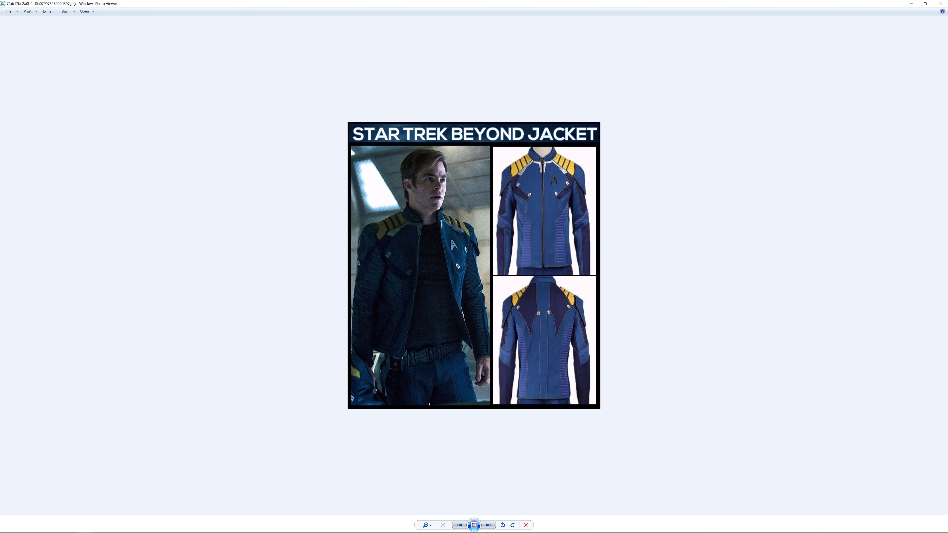
{"action": "left_click", "coordinate": [489, 524]}
{"action": "left_click", "coordinate": [490, 525]}
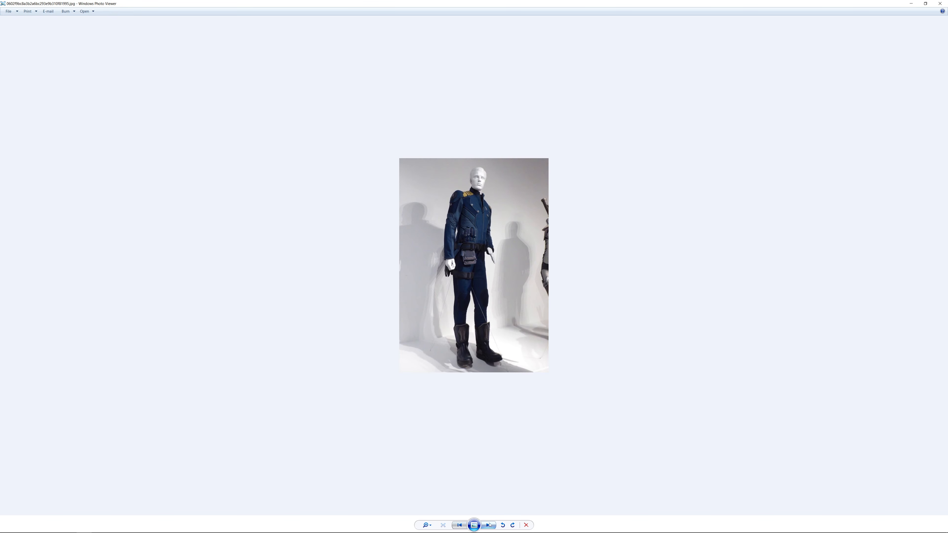
{"action": "left_click", "coordinate": [490, 525]}
{"action": "left_click", "coordinate": [489, 525]}
{"action": "left_click", "coordinate": [489, 524]}
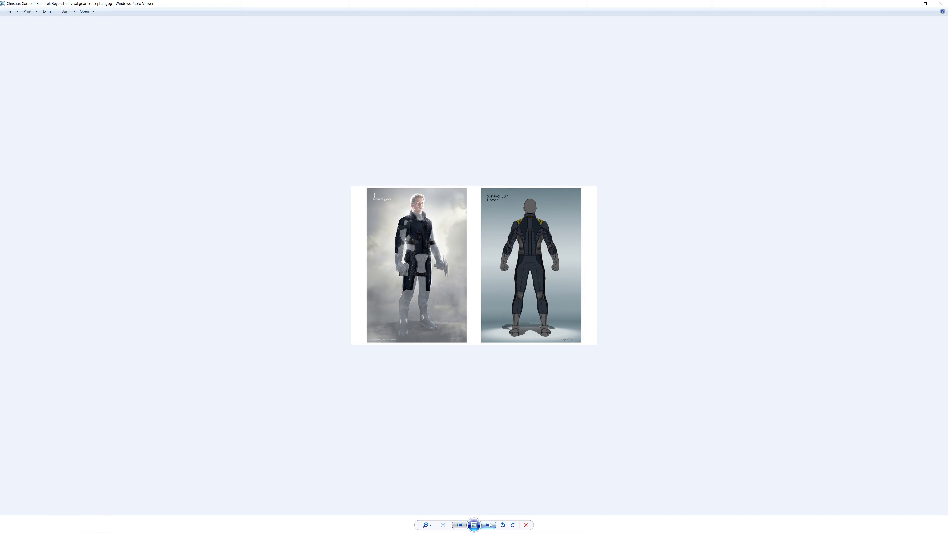
{"action": "left_click", "coordinate": [490, 525]}
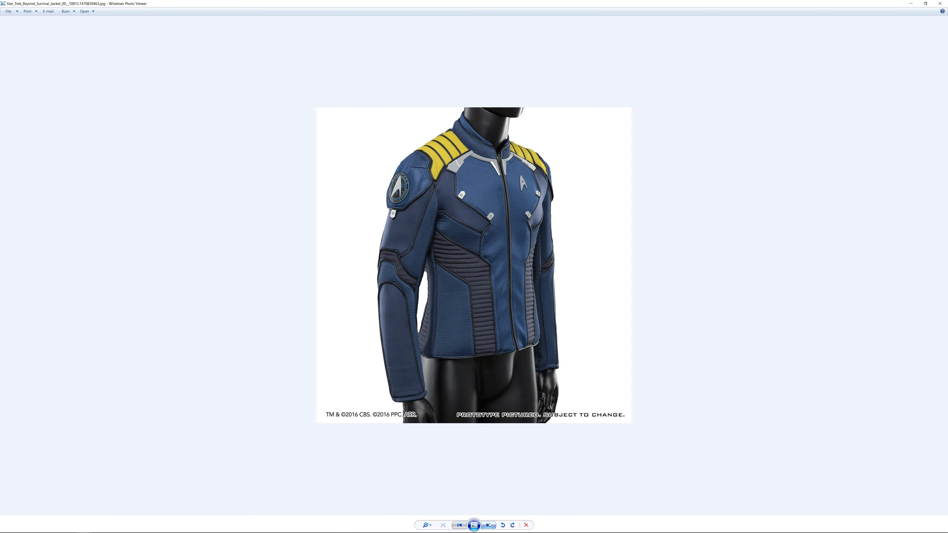
Examine the jacket's panels, collar trim, shoulder piping and fabric texture up close in the reference photos
{"action": "scroll", "coordinate": [520, 336], "scroll_direction": "up", "scroll_amount": 1}
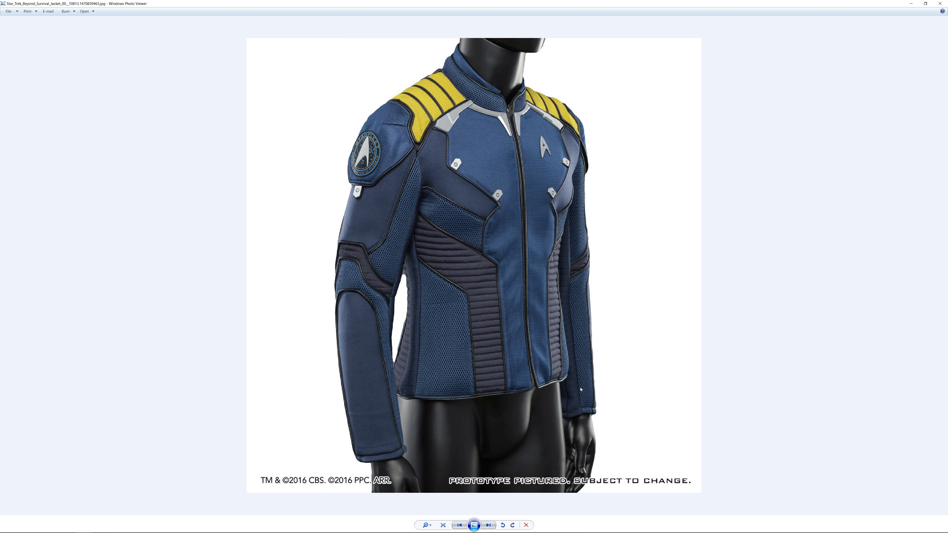
{"action": "left_click", "coordinate": [489, 525]}
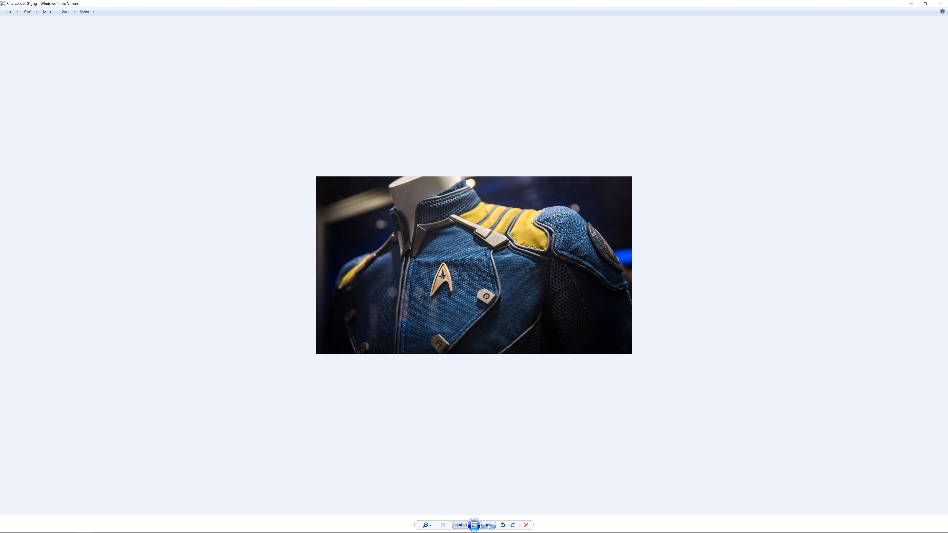
{"action": "scroll", "coordinate": [536, 311], "scroll_direction": "up", "scroll_amount": 4}
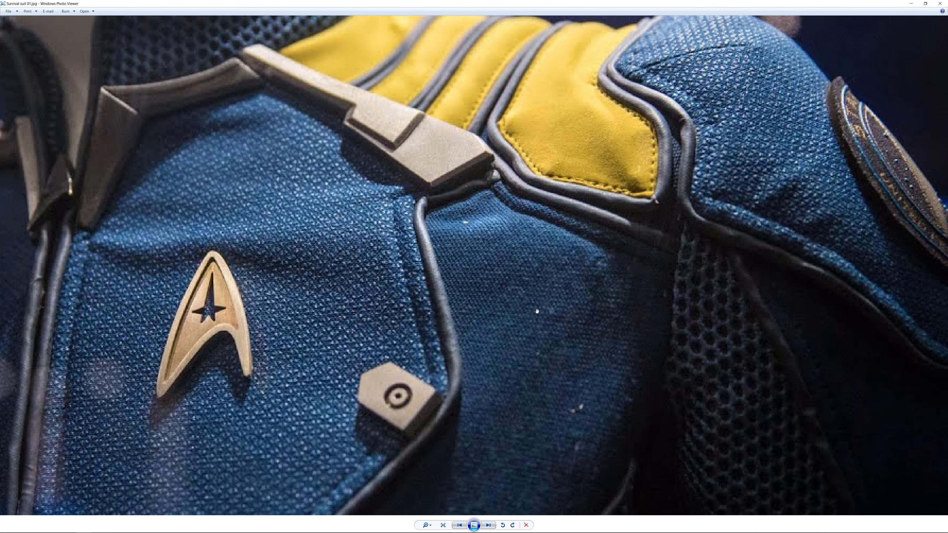
{"action": "left_click_drag", "start_coordinate": [612, 271], "coordinate": [589, 325]}
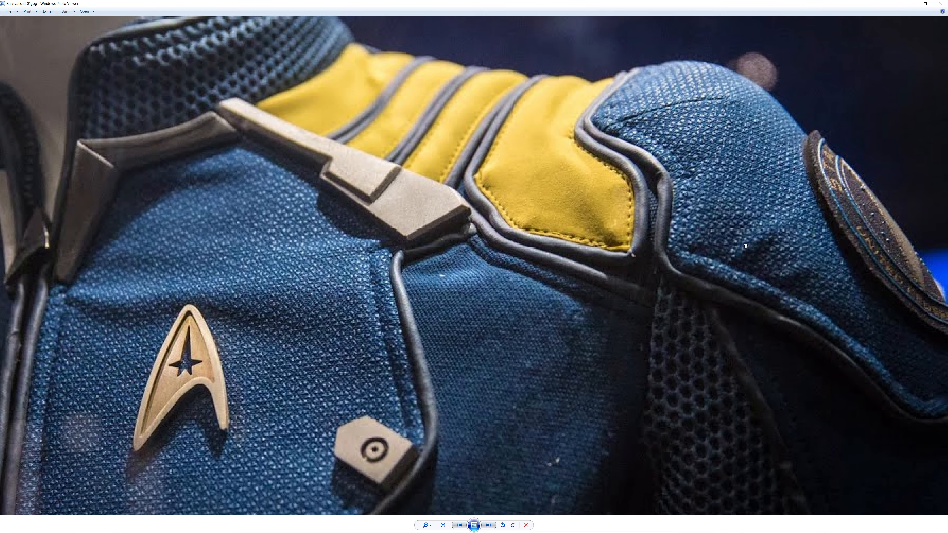
{"action": "scroll", "coordinate": [566, 280], "scroll_direction": "down", "scroll_amount": 5}
{"action": "scroll", "coordinate": [453, 319], "scroll_direction": "up", "scroll_amount": 3}
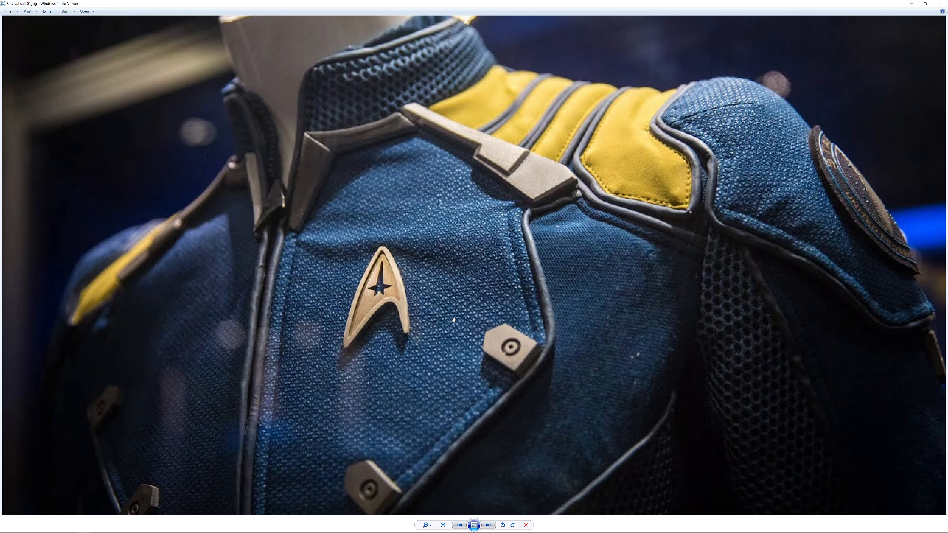
{"action": "scroll", "coordinate": [605, 372], "scroll_direction": "down", "scroll_amount": 3}
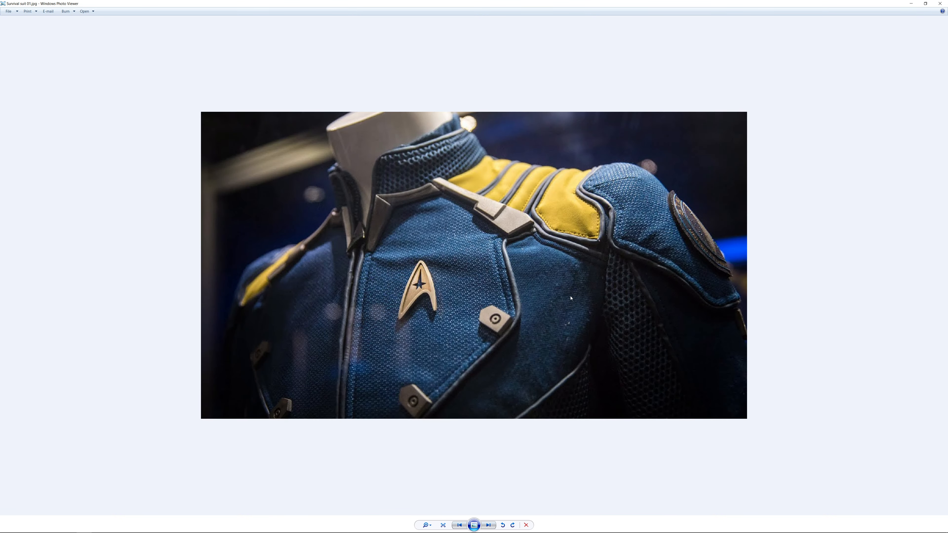
{"action": "left_click", "coordinate": [489, 525]}
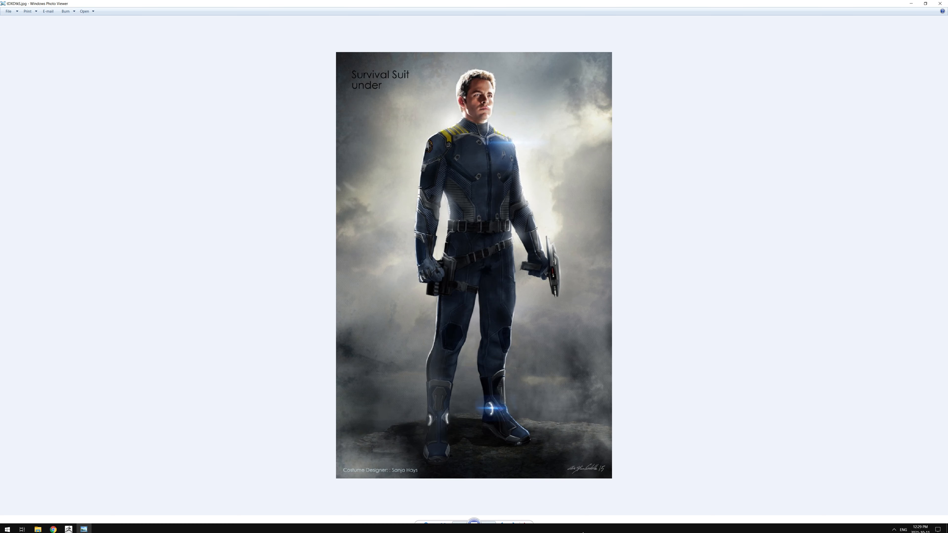
{"action": "left_click", "coordinate": [489, 525]}
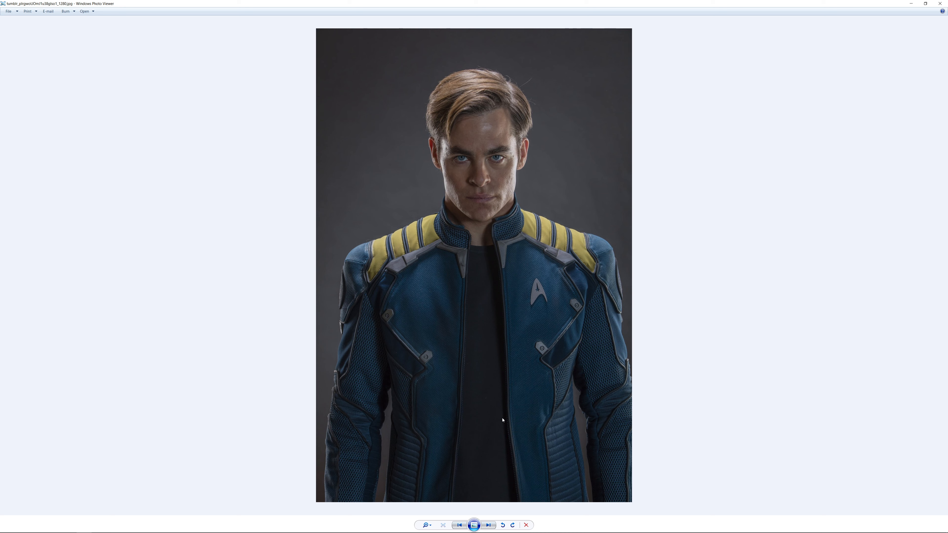
Switch to ZBrush, moving the reference photo viewer and the Reference folder window off this screen
{"action": "double_click", "coordinate": [780, 2]}
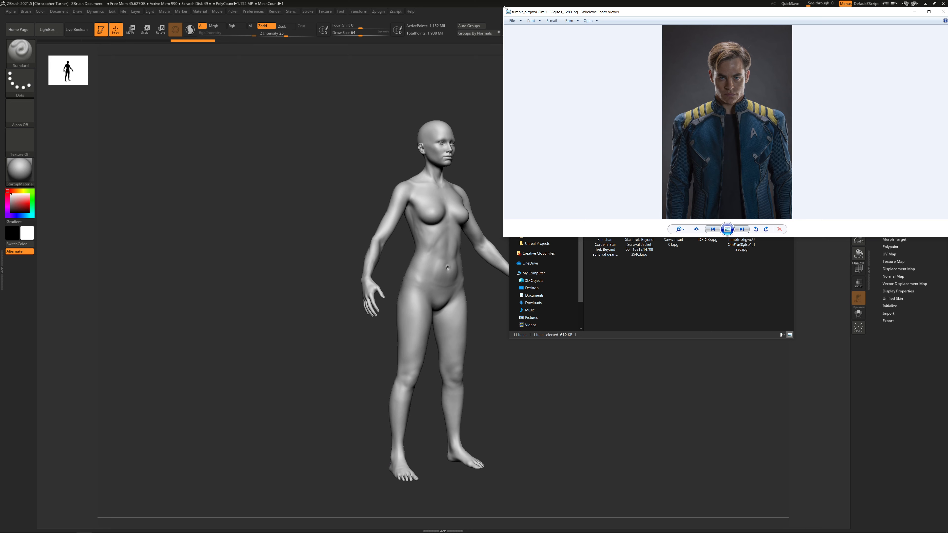
{"action": "left_click_drag", "start_coordinate": [504, 7], "coordinate": [704, 0]}
{"action": "left_click_drag", "start_coordinate": [821, 7], "coordinate": [947, 86]}
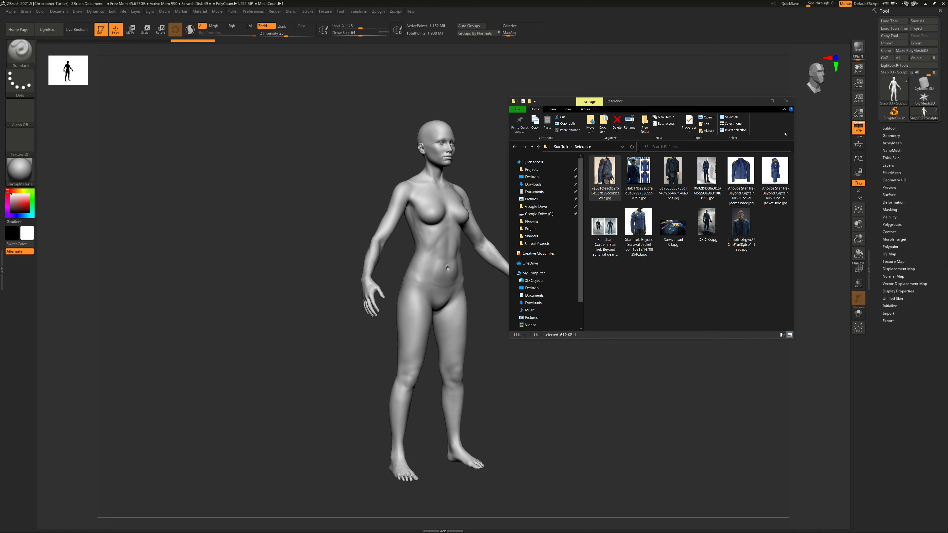
{"action": "left_click_drag", "start_coordinate": [666, 101], "coordinate": [947, 123]}
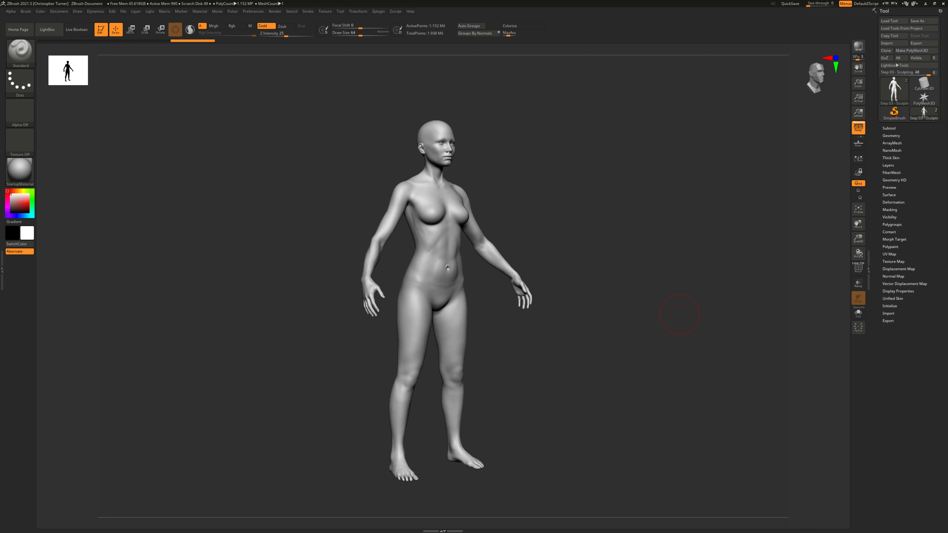
{"action": "mouse_move", "coordinate": [514, 240]}
{"action": "left_mouse_down"}
{"action": "mouse_move", "coordinate": [548, 223]}
{"action": "mouse_move", "coordinate": [588, 226]}
{"action": "mouse_move", "coordinate": [552, 226]}
{"action": "left_mouse_up"}
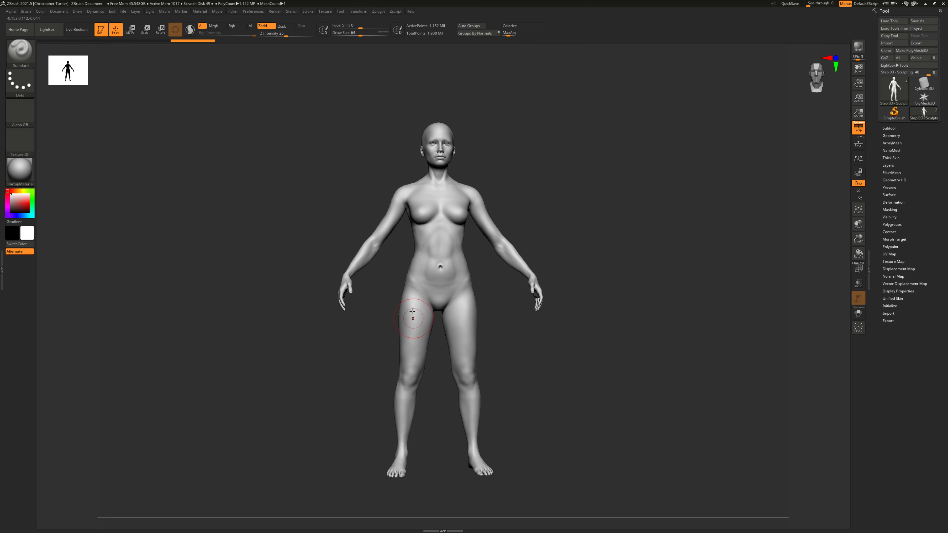
{"action": "left_click_drag", "start_coordinate": [432, 231], "coordinate": [440, 259]}
{"action": "left_click_drag", "start_coordinate": [711, 237], "coordinate": [535, 239]}
{"action": "mouse_move", "coordinate": [604, 365]}
{"action": "left_mouse_down"}
{"action": "mouse_move", "coordinate": [634, 347]}
{"action": "mouse_move", "coordinate": [713, 343]}
{"action": "mouse_move", "coordinate": [650, 343]}
{"action": "mouse_move", "coordinate": [627, 361]}
{"action": "mouse_move", "coordinate": [631, 351]}
{"action": "left_mouse_up"}
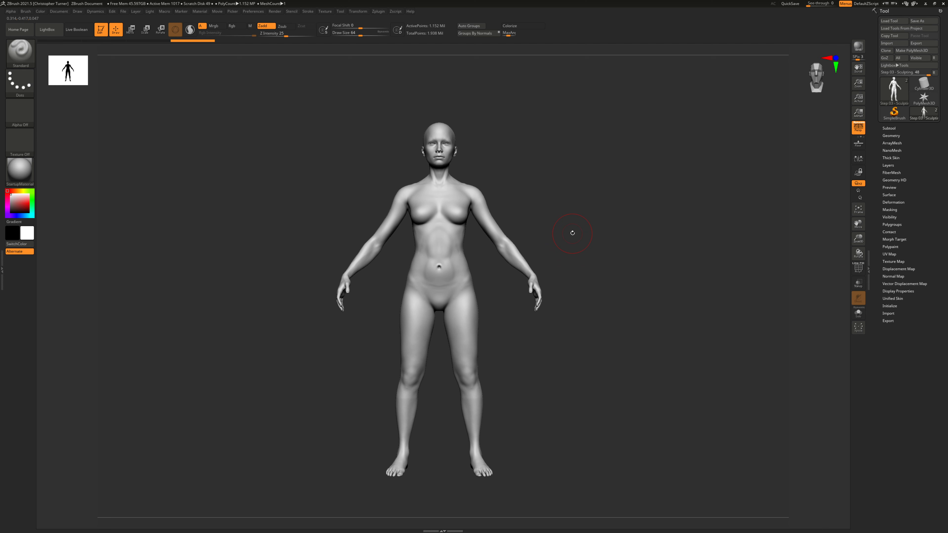
Start the short-sleeve mask by painting a band across the front of the upper arm
{"action": "left_click_drag", "start_coordinate": [552, 210], "coordinate": [662, 205], "text": "alt"}
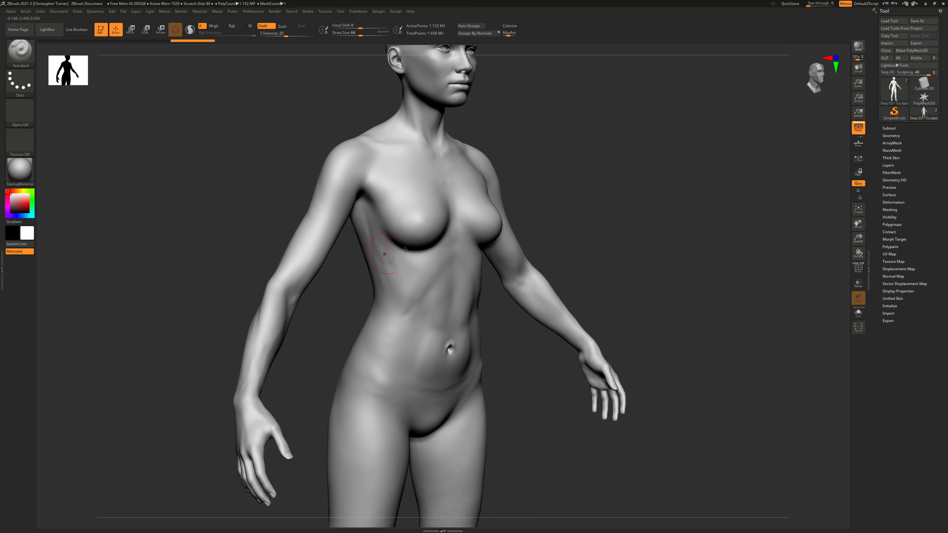
{"action": "left_click_drag", "start_coordinate": [565, 184], "coordinate": [375, 163], "text": "shift"}
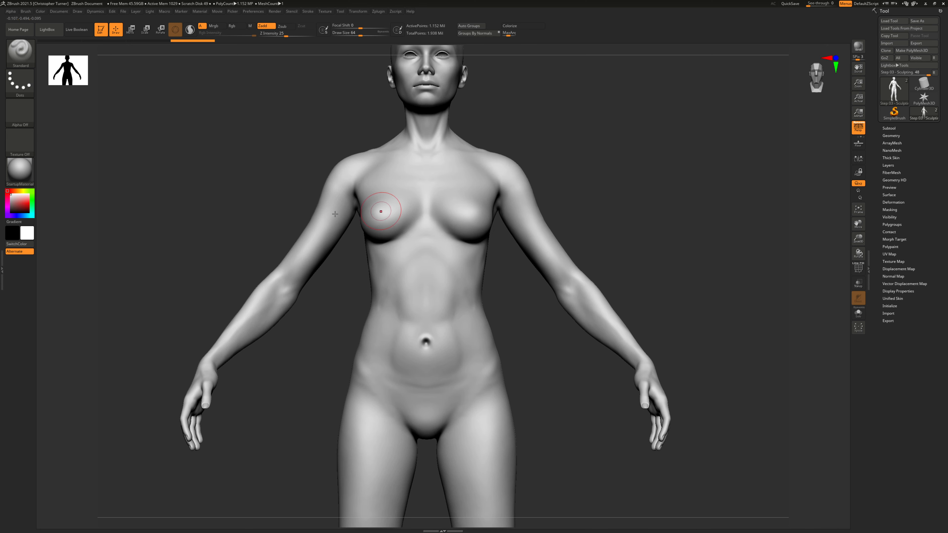
{"action": "key", "text": "ctrl"}
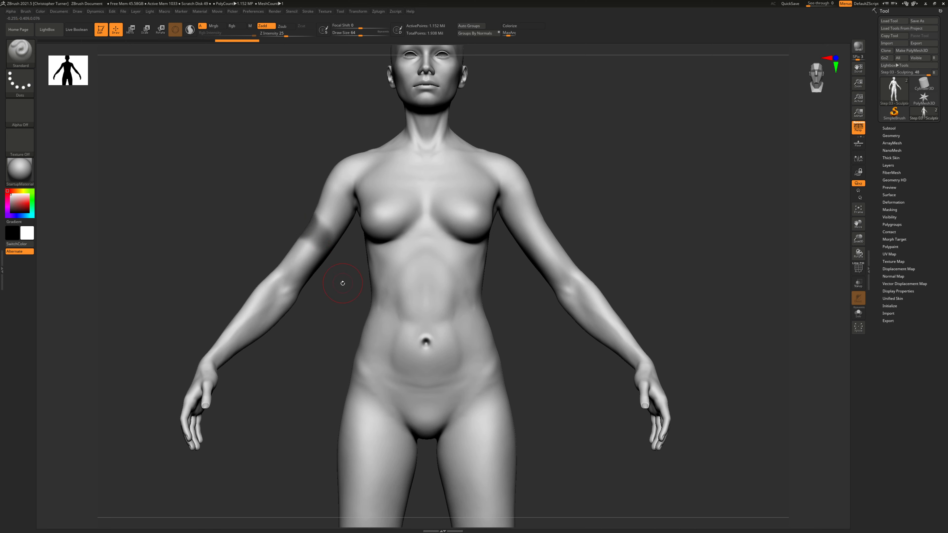
{"action": "key", "text": "ctrl"}
{"action": "mouse_move", "coordinate": [337, 244]}
{"action": "left_mouse_down", "text": "ctrl"}
{"action": "mouse_move", "coordinate": [313, 222]}
{"action": "mouse_move", "coordinate": [321, 235]}
{"action": "mouse_move", "coordinate": [330, 183]}
{"action": "mouse_move", "coordinate": [349, 168]}
{"action": "mouse_move", "coordinate": [402, 187]}
{"action": "mouse_move", "coordinate": [388, 250]}
{"action": "mouse_move", "coordinate": [410, 306]}
{"action": "mouse_move", "coordinate": [375, 295]}
{"action": "mouse_move", "coordinate": [370, 274]}
{"action": "left_mouse_up", "text": "ctrl"}
Extend the upper-arm mask band around the back and outer side of the arm
{"action": "mouse_move", "coordinate": [552, 196]}
{"action": "left_mouse_down"}
{"action": "mouse_move", "coordinate": [658, 201]}
{"action": "mouse_move", "coordinate": [650, 203]}
{"action": "left_mouse_up"}
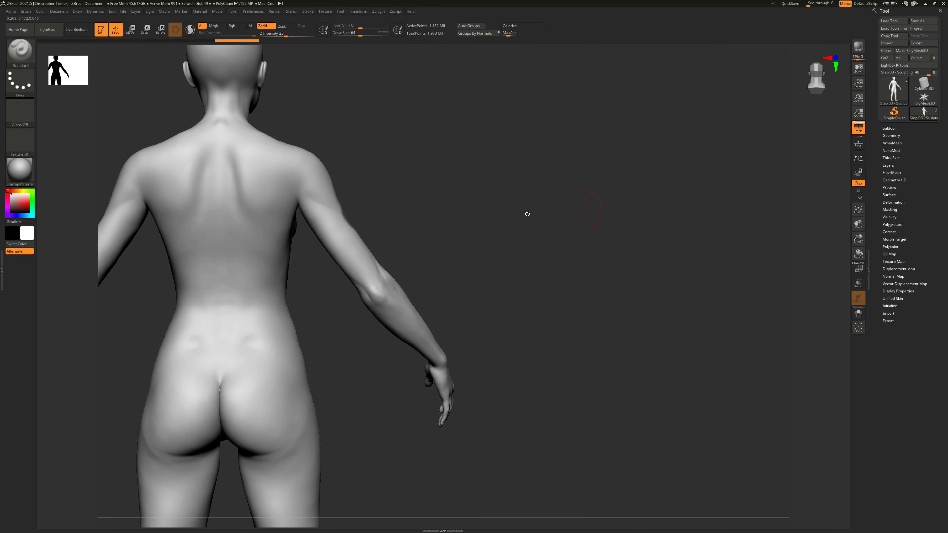
{"action": "mouse_move", "coordinate": [324, 228]}
{"action": "left_mouse_down", "text": "ctrl"}
{"action": "mouse_move", "coordinate": [336, 223]}
{"action": "mouse_move", "coordinate": [338, 234]}
{"action": "left_mouse_up", "text": "ctrl"}
{"action": "left_click_drag", "start_coordinate": [523, 203], "coordinate": [450, 208]}
{"action": "left_click_drag", "start_coordinate": [535, 170], "coordinate": [491, 218]}
{"action": "key", "text": "ctrl"}
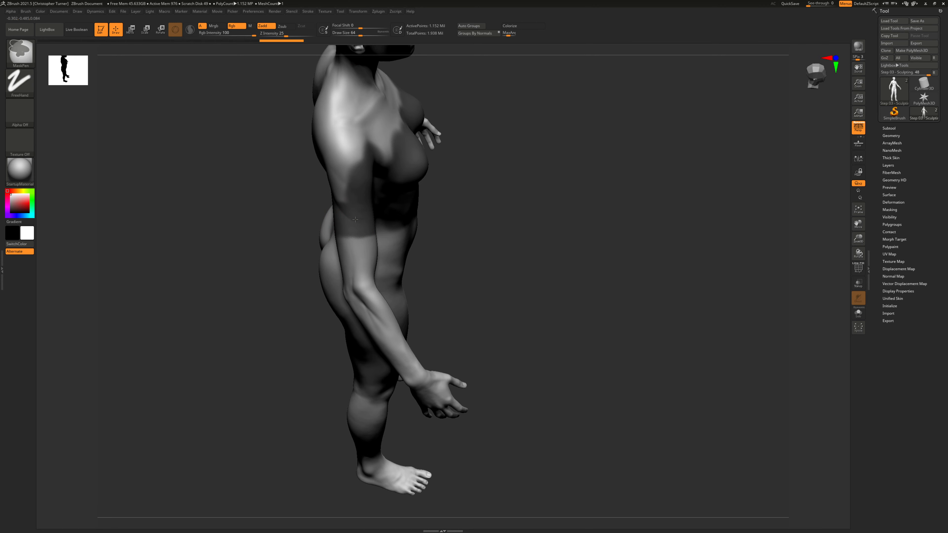
{"action": "left_click_drag", "start_coordinate": [348, 220], "coordinate": [343, 224], "text": "ctrl"}
{"action": "left_click_drag", "start_coordinate": [457, 190], "coordinate": [519, 168]}
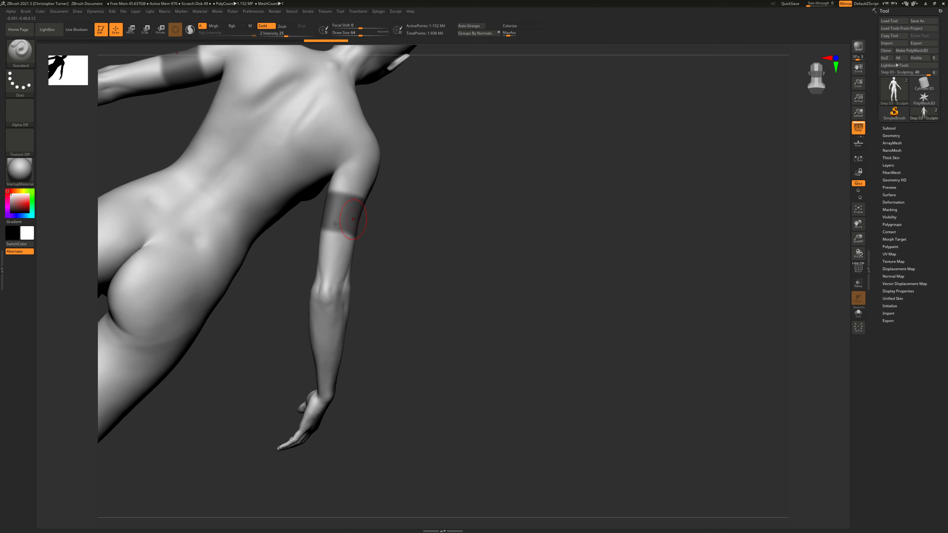
{"action": "left_click_drag", "start_coordinate": [353, 217], "coordinate": [330, 212], "text": "ctrl"}
Mask the shoulders and chest with rectangular areas placed above the arm band
{"action": "left_click_drag", "start_coordinate": [466, 198], "coordinate": [491, 246], "text": "alt"}
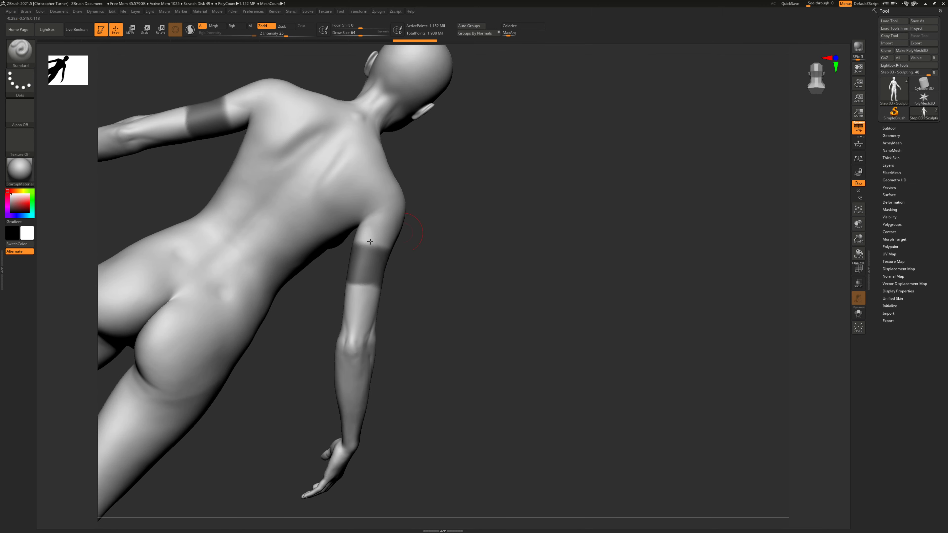
{"action": "left_click_drag", "start_coordinate": [346, 242], "coordinate": [390, 194], "text": "ctrl"}
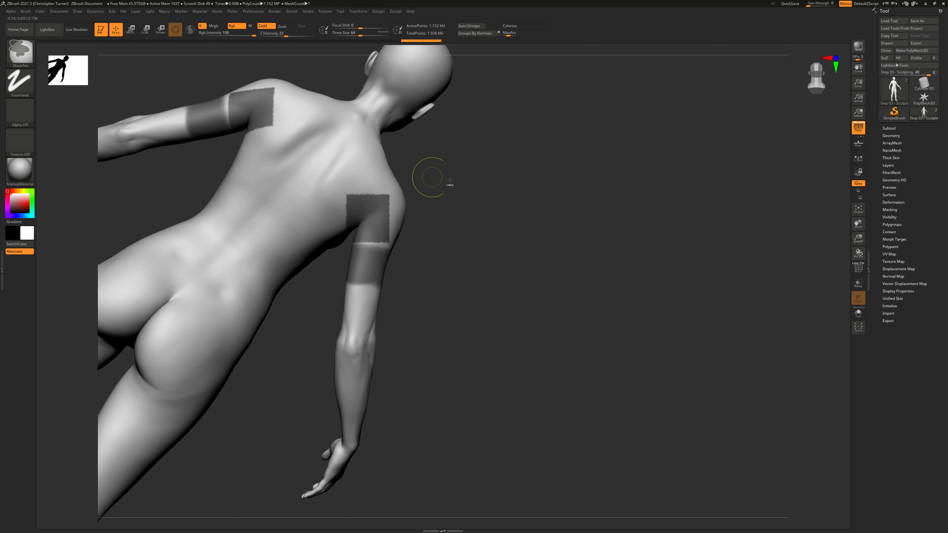
{"action": "mouse_move", "coordinate": [429, 170]}
{"action": "left_mouse_down", "text": "ctrl"}
{"action": "mouse_move", "coordinate": [324, 258]}
{"action": "mouse_move", "coordinate": [366, 248]}
{"action": "left_mouse_up", "text": "ctrl"}
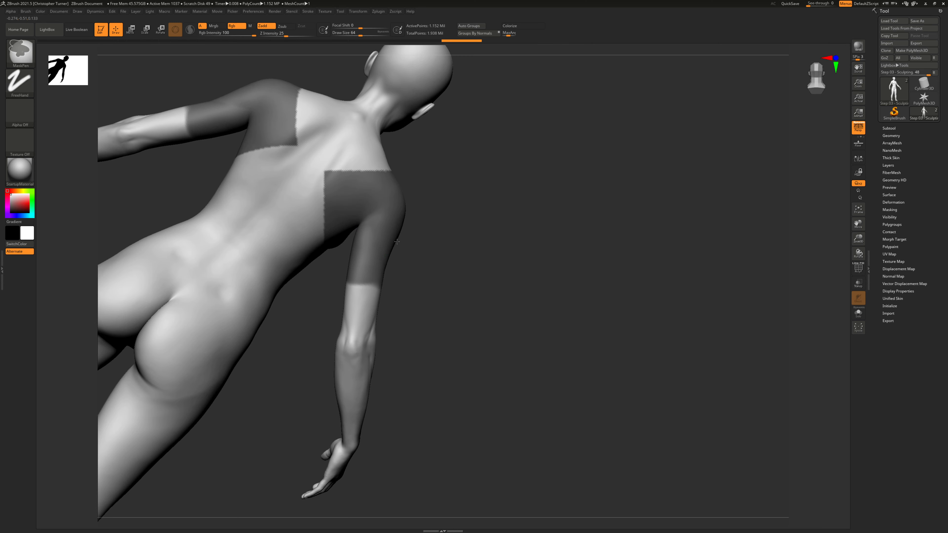
Reduce the draw size to about 29, mask a rounded front neckline and fill the gap on the upper chest
{"action": "mouse_move", "coordinate": [429, 236]}
{"action": "left_mouse_down"}
{"action": "mouse_move", "coordinate": [547, 205]}
{"action": "mouse_move", "coordinate": [536, 207]}
{"action": "left_mouse_up"}
{"action": "left_click_drag", "start_coordinate": [616, 147], "coordinate": [503, 220], "text": "alt"}
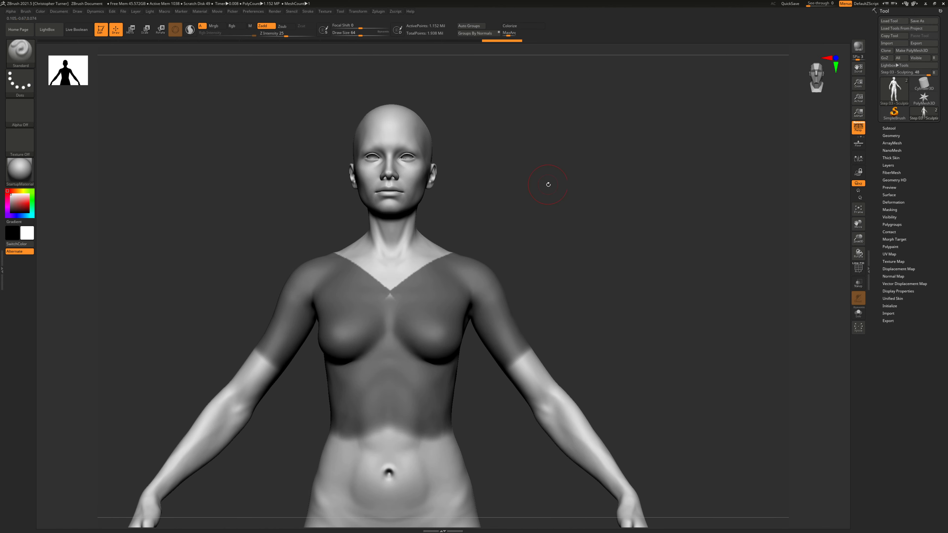
{"action": "left_click_drag", "start_coordinate": [548, 185], "coordinate": [556, 195]}
{"action": "left_click_drag", "start_coordinate": [515, 181], "coordinate": [512, 207]}
{"action": "mouse_move", "coordinate": [586, 182]}
{"action": "left_mouse_down", "text": "alt"}
{"action": "mouse_move", "coordinate": [565, 156]}
{"action": "mouse_move", "coordinate": [580, 168]}
{"action": "left_mouse_up", "text": "alt"}
{"action": "key", "text": "space"}
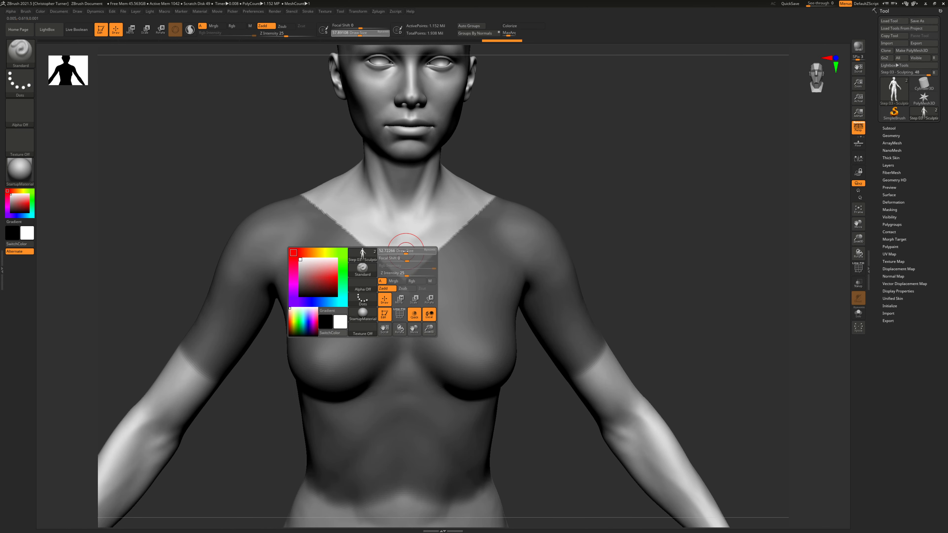
{"action": "mouse_move", "coordinate": [397, 249]}
{"action": "left_mouse_down", "text": "ctrl"}
{"action": "mouse_move", "coordinate": [433, 243]}
{"action": "mouse_move", "coordinate": [463, 220]}
{"action": "mouse_move", "coordinate": [475, 182]}
{"action": "left_mouse_up", "text": "ctrl"}
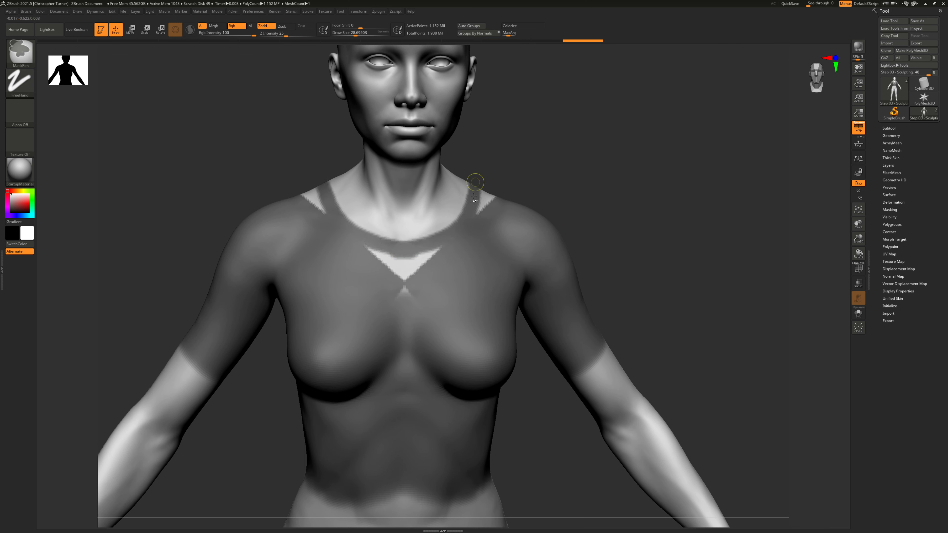
{"action": "left_click_drag", "start_coordinate": [422, 256], "coordinate": [361, 246], "text": "ctrl"}
{"action": "left_click_drag", "start_coordinate": [446, 243], "coordinate": [407, 265], "text": "ctrl"}
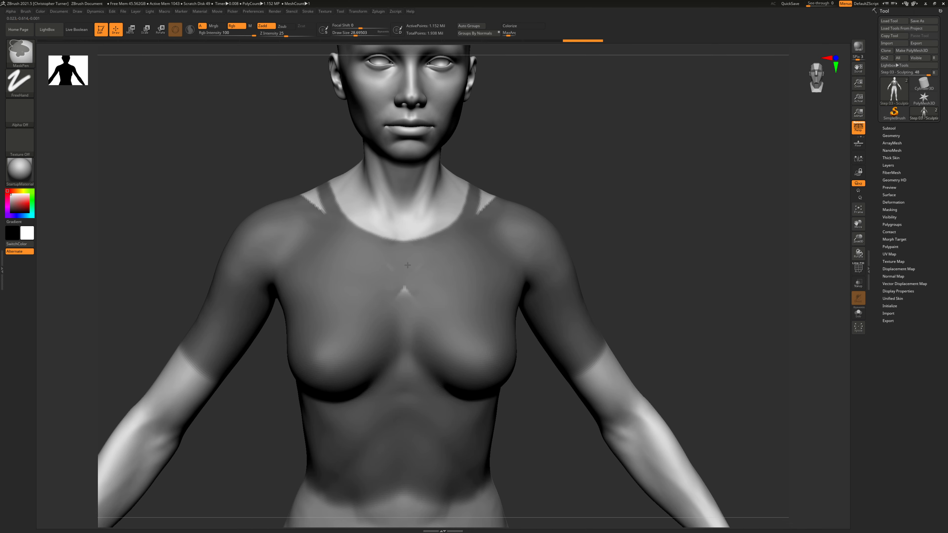
Fill the remaining unmasked patches between the neckline and the shoulders
{"action": "mouse_move", "coordinate": [635, 175]}
{"action": "left_mouse_down"}
{"action": "mouse_move", "coordinate": [635, 162]}
{"action": "mouse_move", "coordinate": [481, 267]}
{"action": "left_mouse_up"}
{"action": "mouse_move", "coordinate": [464, 222]}
{"action": "left_mouse_down"}
{"action": "mouse_move", "coordinate": [451, 226]}
{"action": "mouse_move", "coordinate": [415, 284]}
{"action": "mouse_move", "coordinate": [379, 287]}
{"action": "mouse_move", "coordinate": [398, 287]}
{"action": "mouse_move", "coordinate": [443, 234]}
{"action": "mouse_move", "coordinate": [436, 278]}
{"action": "mouse_move", "coordinate": [480, 252]}
{"action": "mouse_move", "coordinate": [475, 264]}
{"action": "left_mouse_up"}
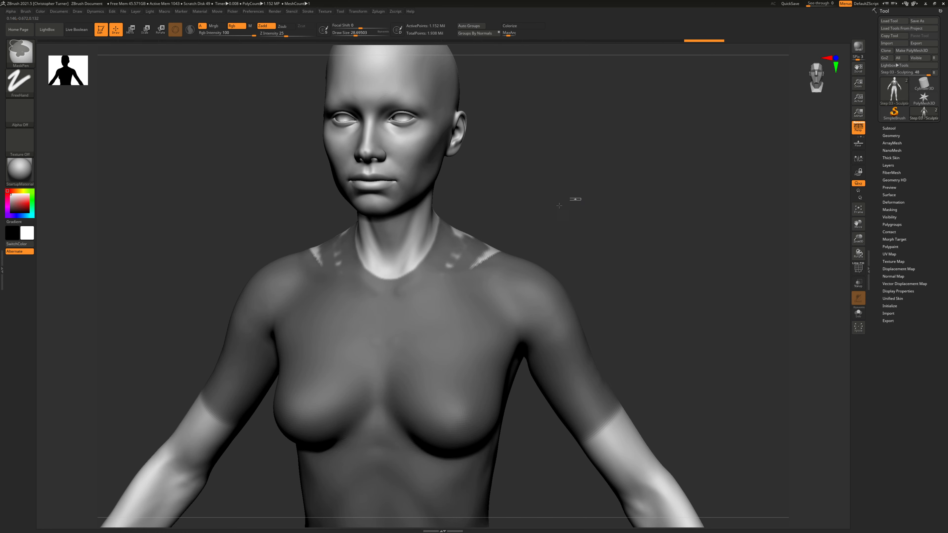
{"action": "left_click_drag", "start_coordinate": [580, 198], "coordinate": [446, 289], "text": "ctrl"}
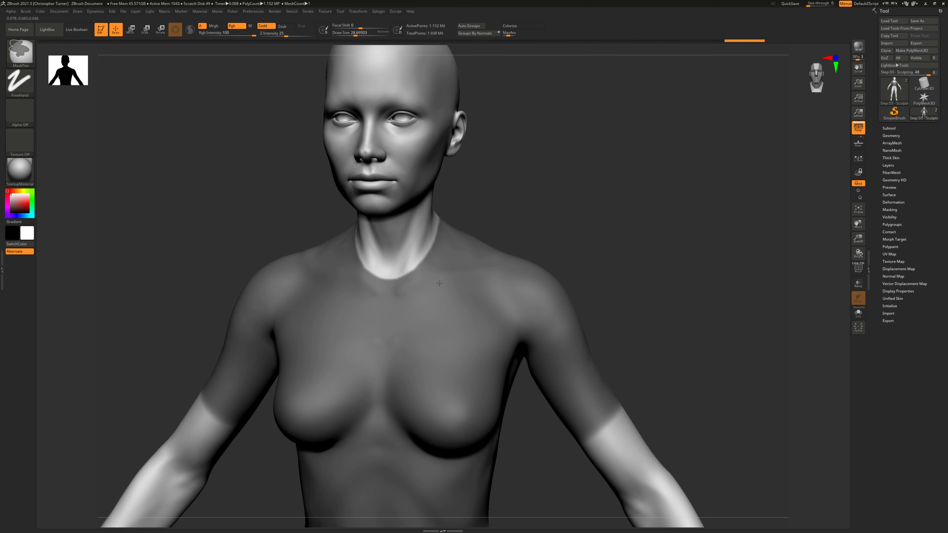
Mask the area between the shoulder blades and shape the back neckline at the base of the neck
{"action": "left_click_drag", "start_coordinate": [560, 210], "coordinate": [556, 186]}
{"action": "left_click_drag", "start_coordinate": [541, 212], "coordinate": [602, 247]}
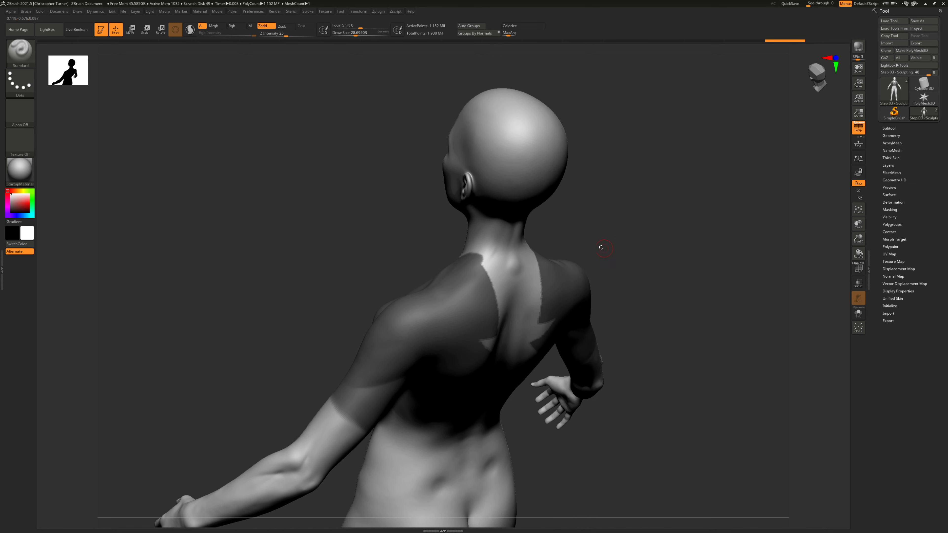
{"action": "mouse_move", "coordinate": [496, 293]}
{"action": "left_mouse_down", "text": "ctrl"}
{"action": "mouse_move", "coordinate": [476, 271]}
{"action": "mouse_move", "coordinate": [529, 258]}
{"action": "mouse_move", "coordinate": [507, 293]}
{"action": "mouse_move", "coordinate": [533, 336]}
{"action": "mouse_move", "coordinate": [500, 345]}
{"action": "left_mouse_up", "text": "ctrl"}
{"action": "mouse_move", "coordinate": [637, 220]}
{"action": "left_mouse_down"}
{"action": "mouse_move", "coordinate": [662, 218]}
{"action": "mouse_move", "coordinate": [584, 233]}
{"action": "mouse_move", "coordinate": [625, 267]}
{"action": "mouse_move", "coordinate": [611, 257]}
{"action": "left_mouse_up"}
{"action": "left_click_drag", "start_coordinate": [495, 254], "coordinate": [489, 241], "text": "ctrl"}
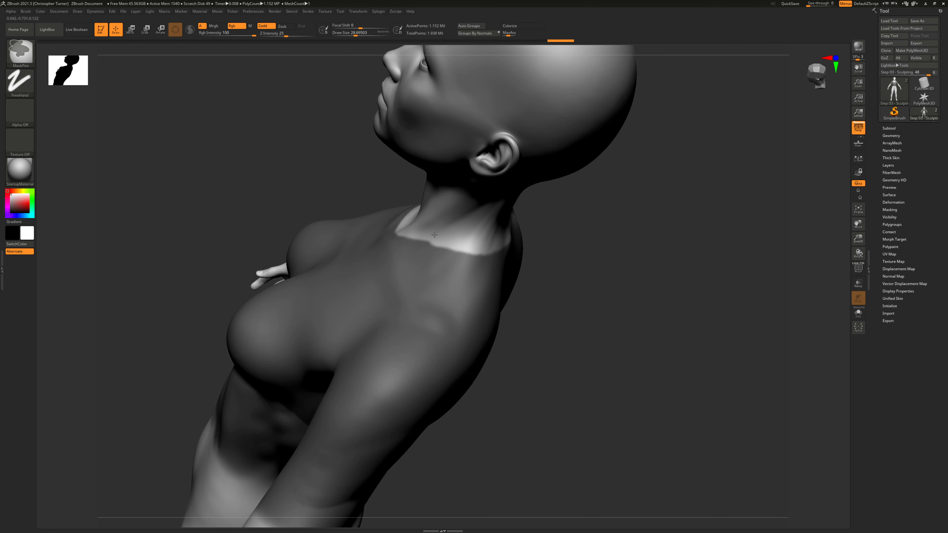
{"action": "mouse_move", "coordinate": [709, 238]}
{"action": "left_mouse_down"}
{"action": "mouse_move", "coordinate": [652, 216]}
{"action": "mouse_move", "coordinate": [602, 89]}
{"action": "left_mouse_up"}
{"action": "left_click_drag", "start_coordinate": [408, 144], "coordinate": [427, 170], "text": "ctrl"}
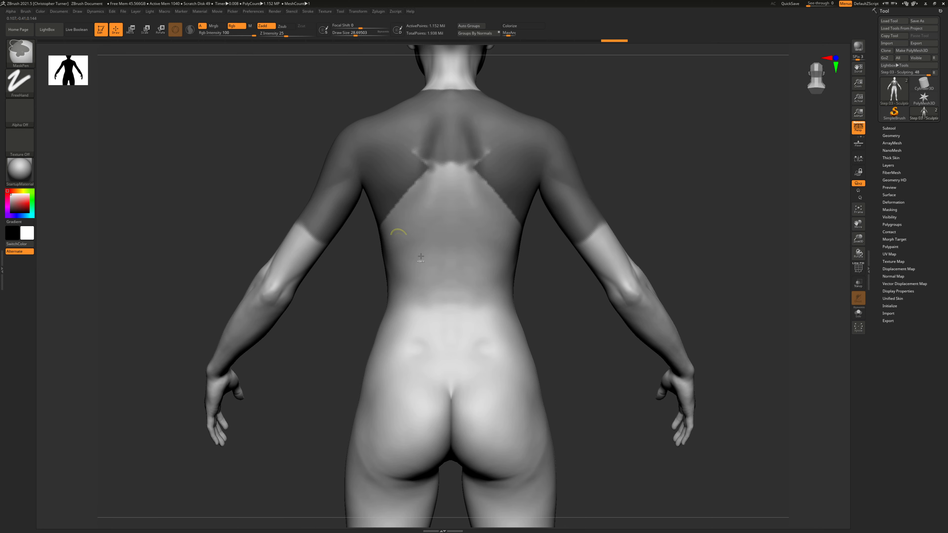
Mask a hemline around the hips, enlarge the draw size to about 94 and fill the front torso below the navel
{"action": "mouse_move", "coordinate": [377, 359]}
{"action": "left_mouse_down", "text": "ctrl"}
{"action": "mouse_move", "coordinate": [535, 360]}
{"action": "mouse_move", "coordinate": [337, 348]}
{"action": "left_mouse_up", "text": "ctrl"}
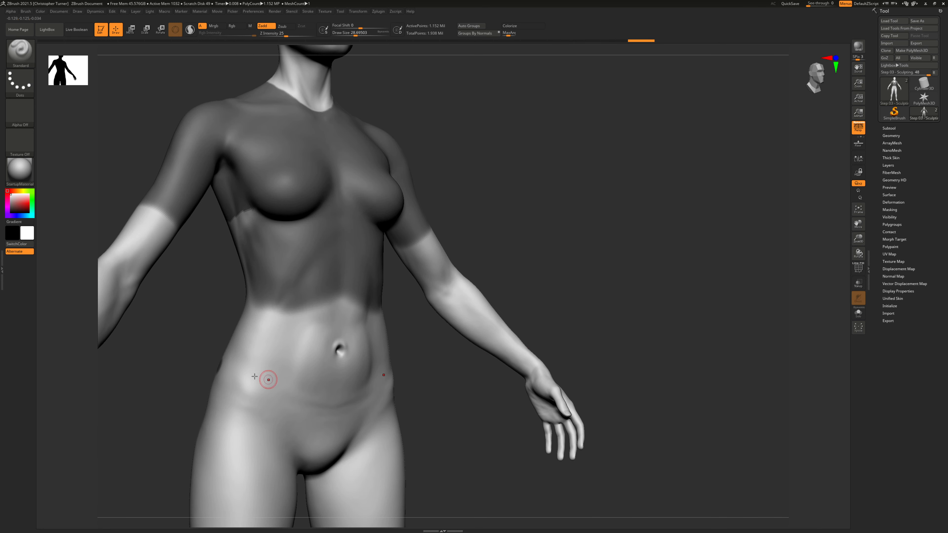
{"action": "mouse_move", "coordinate": [222, 369]}
{"action": "left_mouse_down", "text": "ctrl"}
{"action": "mouse_move", "coordinate": [348, 381]}
{"action": "mouse_move", "coordinate": [423, 358]}
{"action": "mouse_move", "coordinate": [360, 352]}
{"action": "left_mouse_up", "text": "ctrl"}
{"action": "left_click_drag", "start_coordinate": [650, 197], "coordinate": [727, 141], "text": "alt"}
{"action": "key", "text": "space"}
{"action": "mouse_move", "coordinate": [360, 281]}
{"action": "left_mouse_down"}
{"action": "mouse_move", "coordinate": [358, 257]}
{"action": "mouse_move", "coordinate": [311, 293]}
{"action": "mouse_move", "coordinate": [431, 279]}
{"action": "mouse_move", "coordinate": [440, 252]}
{"action": "left_mouse_up"}
{"action": "left_click_drag", "start_coordinate": [534, 280], "coordinate": [533, 253], "text": "alt"}
{"action": "mouse_move", "coordinate": [373, 289]}
{"action": "left_mouse_down", "text": "ctrl"}
{"action": "mouse_move", "coordinate": [404, 289]}
{"action": "mouse_move", "coordinate": [465, 262]}
{"action": "mouse_move", "coordinate": [423, 218]}
{"action": "left_mouse_up", "text": "ctrl"}
{"action": "mouse_move", "coordinate": [478, 123]}
{"action": "left_mouse_down", "text": "ctrl"}
{"action": "mouse_move", "coordinate": [471, 187]}
{"action": "mouse_move", "coordinate": [480, 235]}
{"action": "mouse_move", "coordinate": [474, 222]}
{"action": "left_mouse_up", "text": "ctrl"}
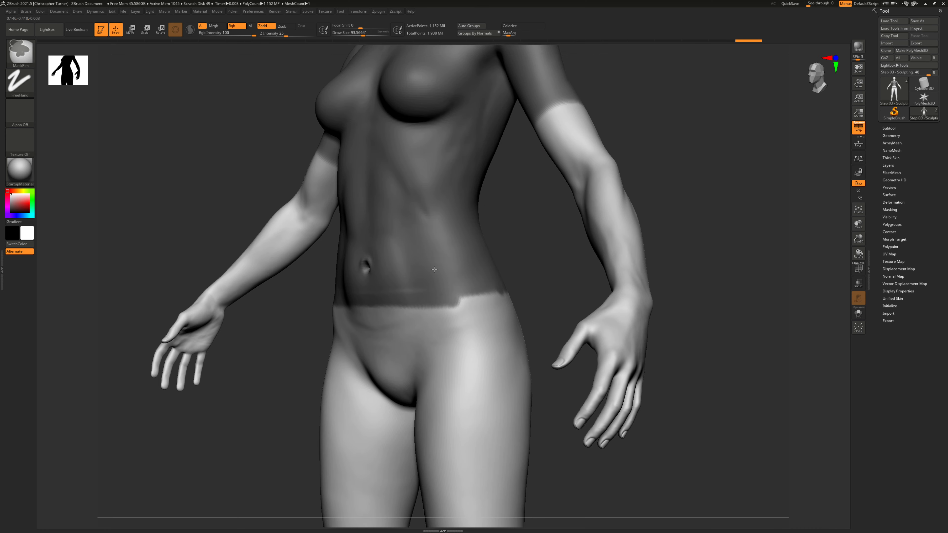
Fill the unmasked lower back, middle back and sides down to the hemline above the buttocks
{"action": "left_click_drag", "start_coordinate": [698, 169], "coordinate": [485, 186]}
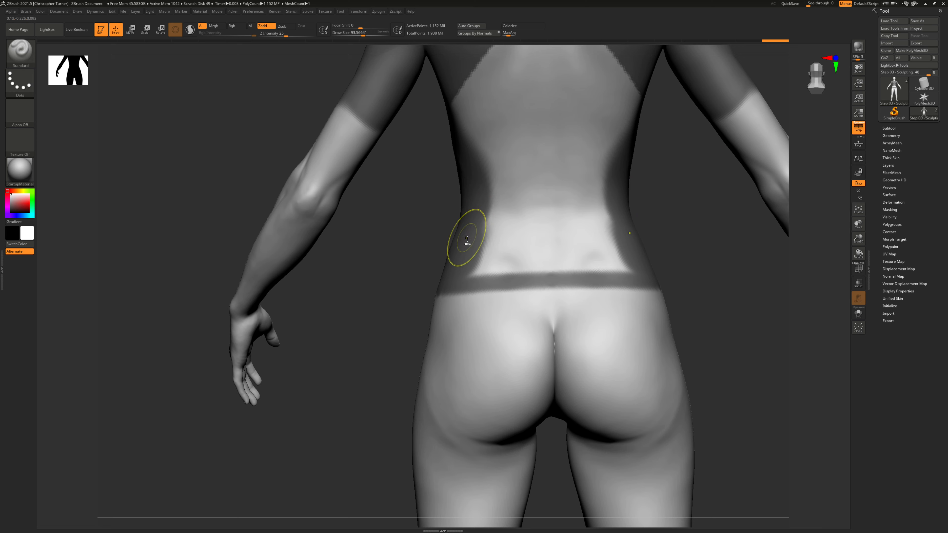
{"action": "mouse_move", "coordinate": [465, 237]}
{"action": "left_mouse_down", "text": "ctrl"}
{"action": "mouse_move", "coordinate": [493, 249]}
{"action": "mouse_move", "coordinate": [538, 249]}
{"action": "mouse_move", "coordinate": [511, 217]}
{"action": "mouse_move", "coordinate": [523, 185]}
{"action": "left_mouse_up", "text": "ctrl"}
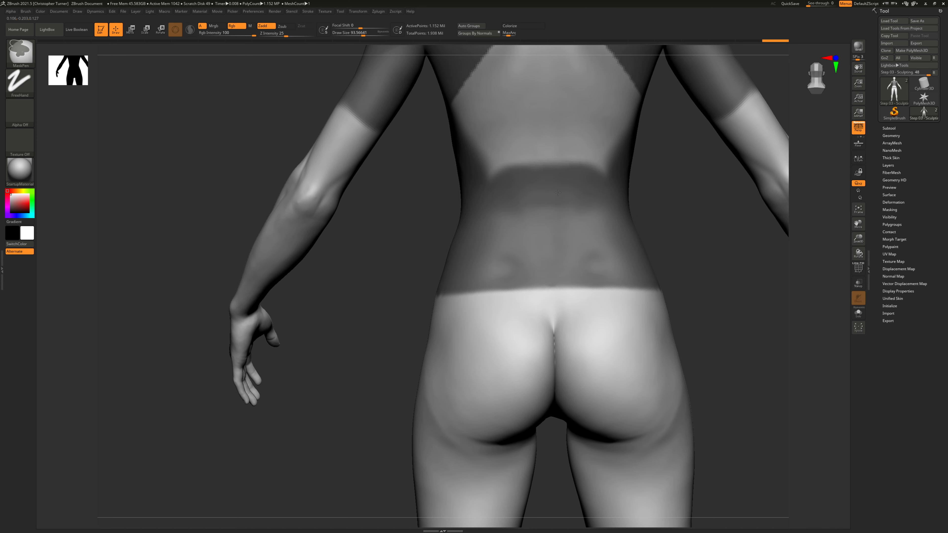
{"action": "left_click_drag", "start_coordinate": [647, 181], "coordinate": [612, 271], "text": "alt"}
{"action": "mouse_move", "coordinate": [537, 112]}
{"action": "left_mouse_down", "text": "ctrl"}
{"action": "mouse_move", "coordinate": [528, 242]}
{"action": "mouse_move", "coordinate": [536, 271]}
{"action": "mouse_move", "coordinate": [580, 254]}
{"action": "mouse_move", "coordinate": [593, 190]}
{"action": "left_mouse_up", "text": "ctrl"}
{"action": "left_click_drag", "start_coordinate": [640, 256], "coordinate": [597, 252]}
{"action": "left_click_drag", "start_coordinate": [612, 183], "coordinate": [600, 281], "text": "ctrl"}
{"action": "left_click_drag", "start_coordinate": [700, 343], "coordinate": [626, 256], "text": "alt"}
Reduce the draw size to about 29 and even out the masked hemline around the back and outer hip
{"action": "key", "text": "space"}
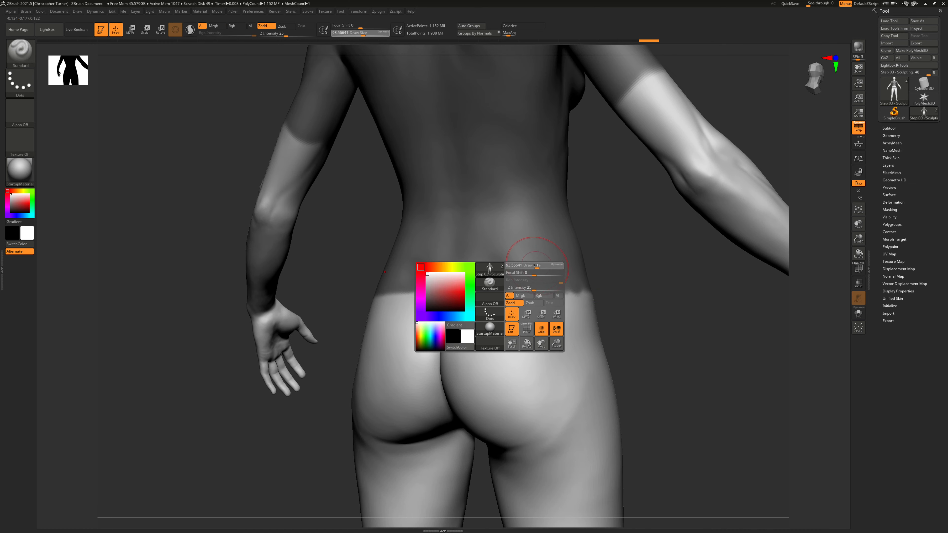
{"action": "left_click_drag", "start_coordinate": [527, 264], "coordinate": [526, 265]}
{"action": "mouse_move", "coordinate": [447, 289]}
{"action": "left_mouse_down", "text": "ctrl"}
{"action": "mouse_move", "coordinate": [425, 293]}
{"action": "mouse_move", "coordinate": [439, 285]}
{"action": "left_mouse_up", "text": "ctrl"}
{"action": "key", "text": "ctrl+z"}
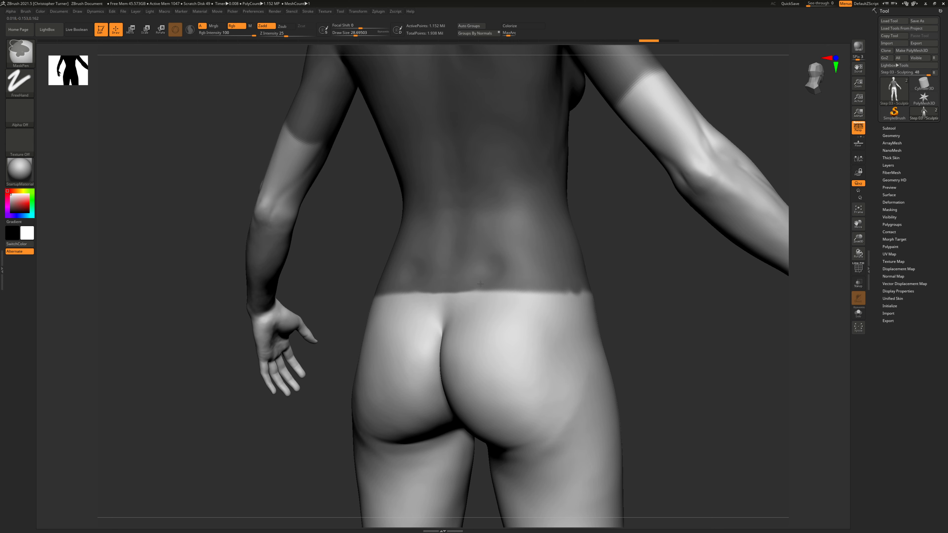
{"action": "left_click_drag", "start_coordinate": [562, 283], "coordinate": [578, 285], "text": "ctrl"}
{"action": "left_click_drag", "start_coordinate": [670, 289], "coordinate": [548, 295]}
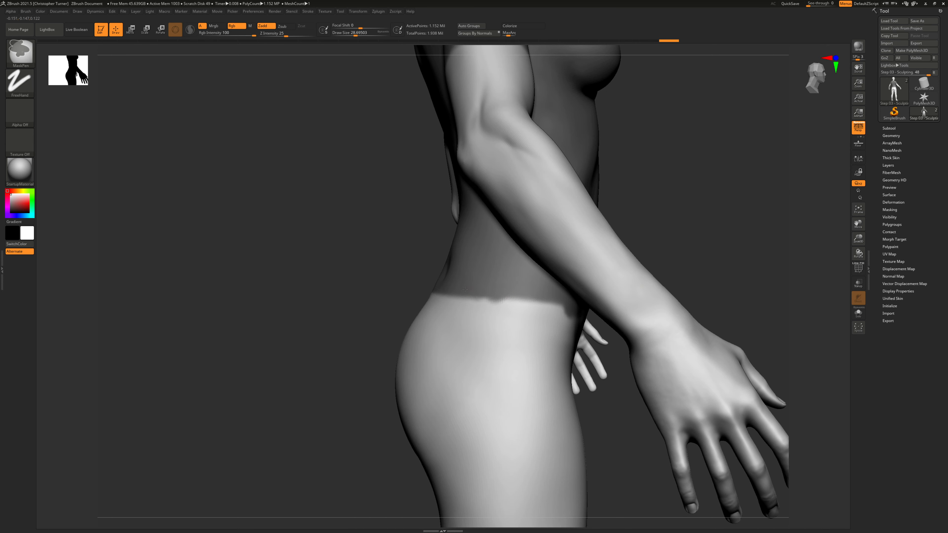
{"action": "left_click_drag", "start_coordinate": [482, 291], "coordinate": [561, 300], "text": "ctrl"}
{"action": "mouse_move", "coordinate": [678, 284]}
{"action": "left_mouse_down"}
{"action": "mouse_move", "coordinate": [527, 305]}
{"action": "mouse_move", "coordinate": [688, 295]}
{"action": "left_mouse_up"}
{"action": "mouse_move", "coordinate": [748, 304]}
{"action": "left_mouse_down", "text": "alt"}
{"action": "mouse_move", "coordinate": [702, 225]}
{"action": "mouse_move", "coordinate": [656, 238]}
{"action": "mouse_move", "coordinate": [630, 304]}
{"action": "mouse_move", "coordinate": [573, 276]}
{"action": "left_mouse_up", "text": "alt"}
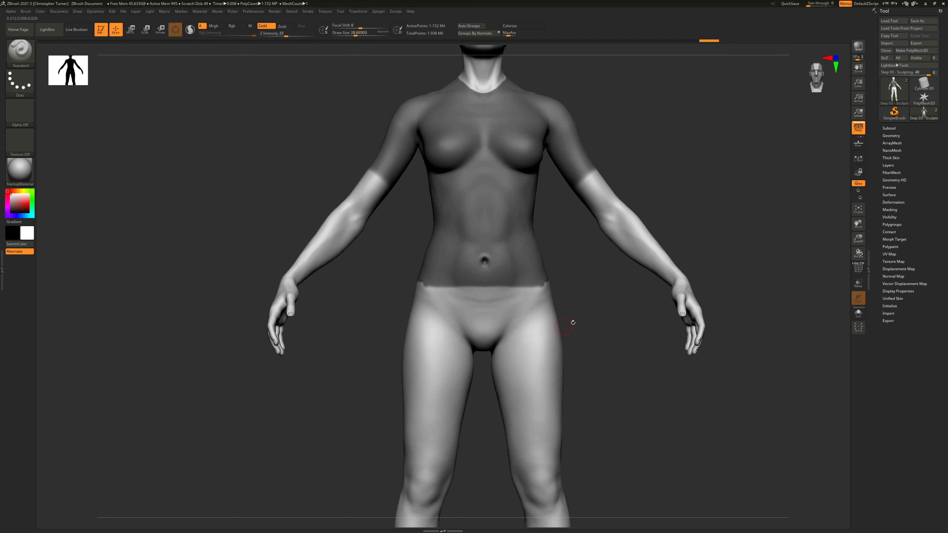
Mask diagonal leg lines from the hips to the crotch and fill the front between them with a draw size of about 50
{"action": "left_click_drag", "start_coordinate": [680, 211], "coordinate": [580, 277], "text": "alt"}
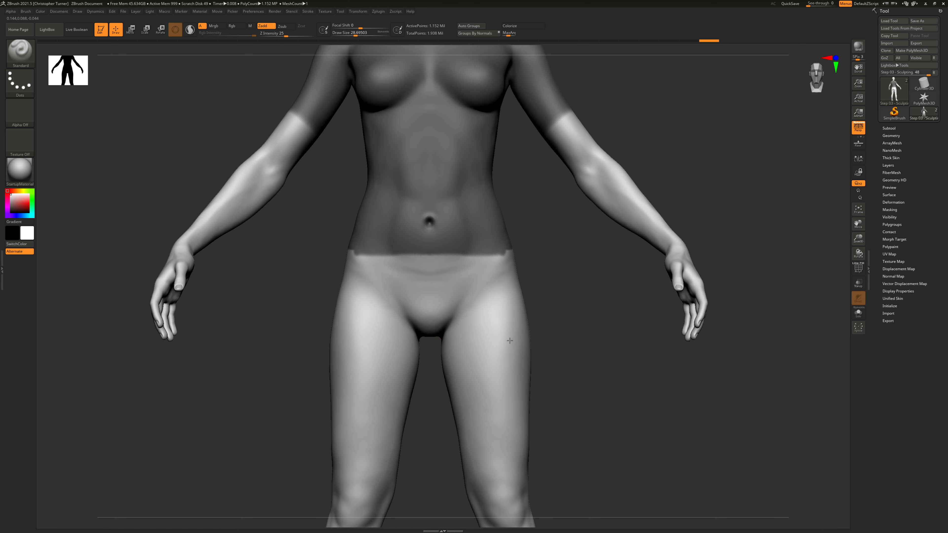
{"action": "left_click_drag", "start_coordinate": [510, 340], "coordinate": [561, 324], "text": "alt"}
{"action": "mouse_move", "coordinate": [378, 257]}
{"action": "left_mouse_down", "text": "ctrl"}
{"action": "mouse_move", "coordinate": [451, 351]}
{"action": "mouse_move", "coordinate": [435, 333]}
{"action": "left_mouse_up", "text": "ctrl"}
{"action": "mouse_move", "coordinate": [452, 368]}
{"action": "left_mouse_down", "text": "ctrl"}
{"action": "mouse_move", "coordinate": [375, 263]}
{"action": "mouse_move", "coordinate": [419, 316]}
{"action": "mouse_move", "coordinate": [349, 254]}
{"action": "left_mouse_up", "text": "ctrl"}
{"action": "key", "text": "space"}
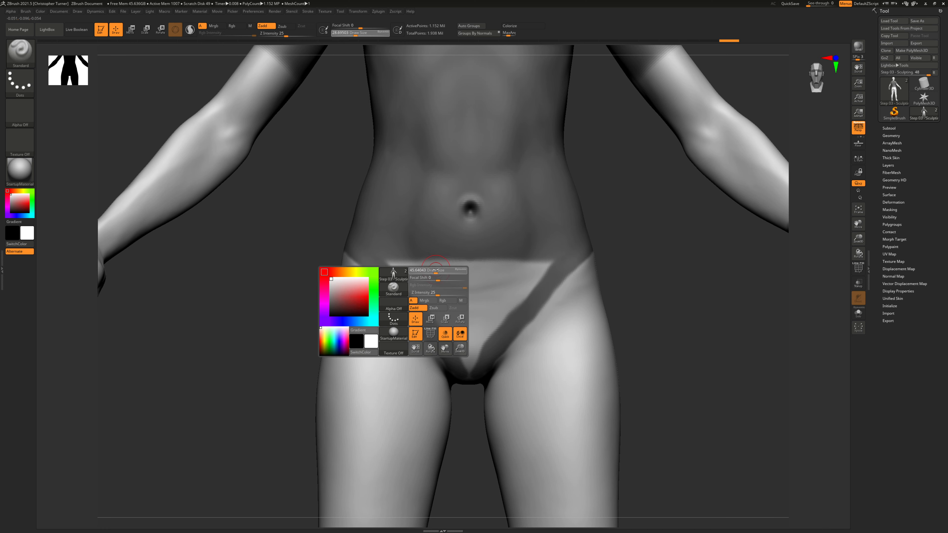
{"action": "mouse_move", "coordinate": [401, 269]}
{"action": "left_mouse_down", "text": "ctrl"}
{"action": "mouse_move", "coordinate": [435, 316]}
{"action": "mouse_move", "coordinate": [428, 254]}
{"action": "mouse_move", "coordinate": [467, 355]}
{"action": "left_mouse_up", "text": "ctrl"}
{"action": "mouse_move", "coordinate": [634, 295]}
{"action": "left_mouse_down"}
{"action": "mouse_move", "coordinate": [660, 298]}
{"action": "mouse_move", "coordinate": [653, 324]}
{"action": "mouse_move", "coordinate": [711, 335]}
{"action": "mouse_move", "coordinate": [664, 211]}
{"action": "left_mouse_up"}
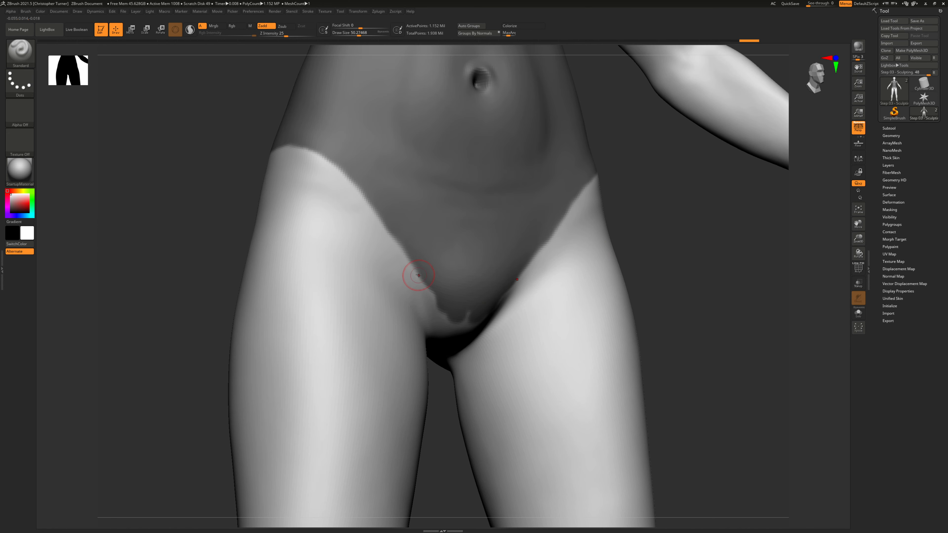
Reduce the draw size to about 37, smooth the edges of the front leg openings and mask the crotch
{"action": "key", "text": "space"}
{"action": "key", "text": "ctrl"}
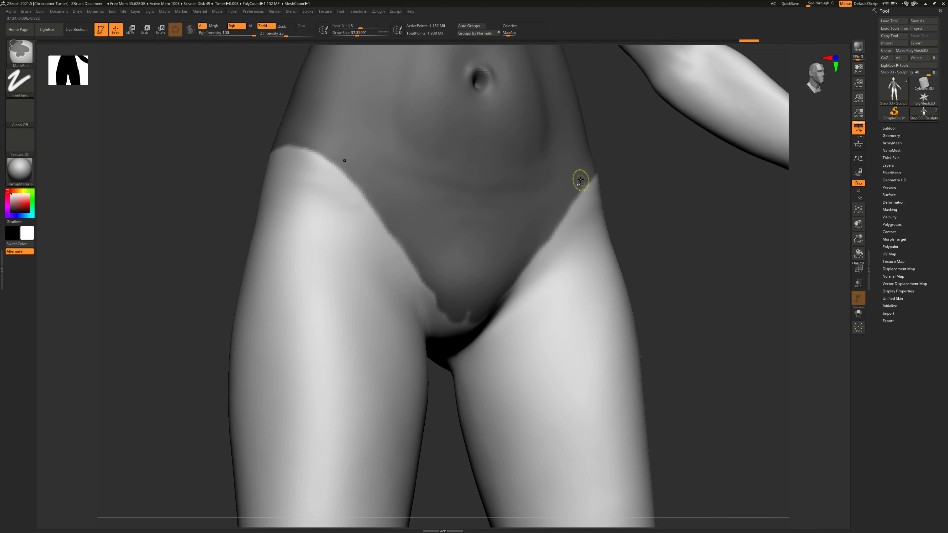
{"action": "left_click_drag", "start_coordinate": [489, 303], "coordinate": [500, 295], "text": "ctrl"}
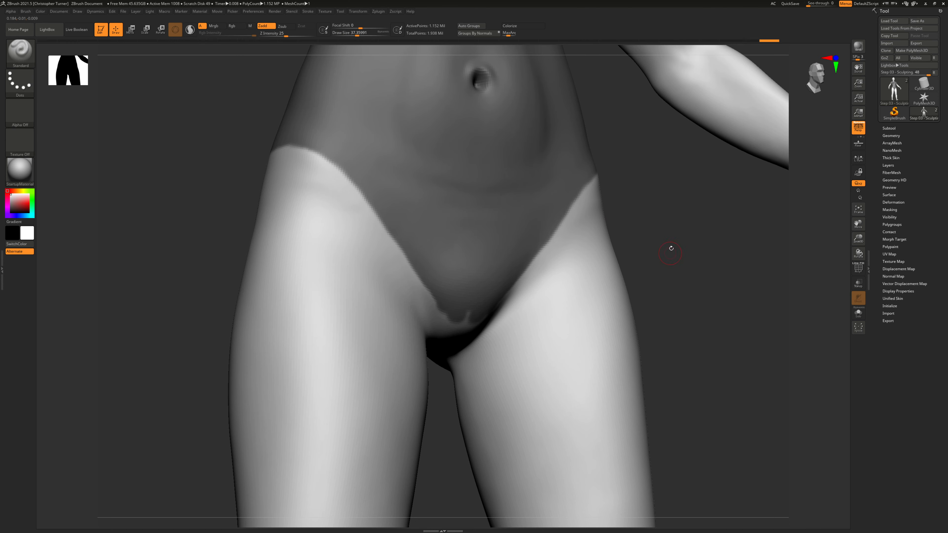
{"action": "left_click_drag", "start_coordinate": [671, 247], "coordinate": [666, 227]}
{"action": "left_click_drag", "start_coordinate": [417, 257], "coordinate": [440, 315], "text": "ctrl"}
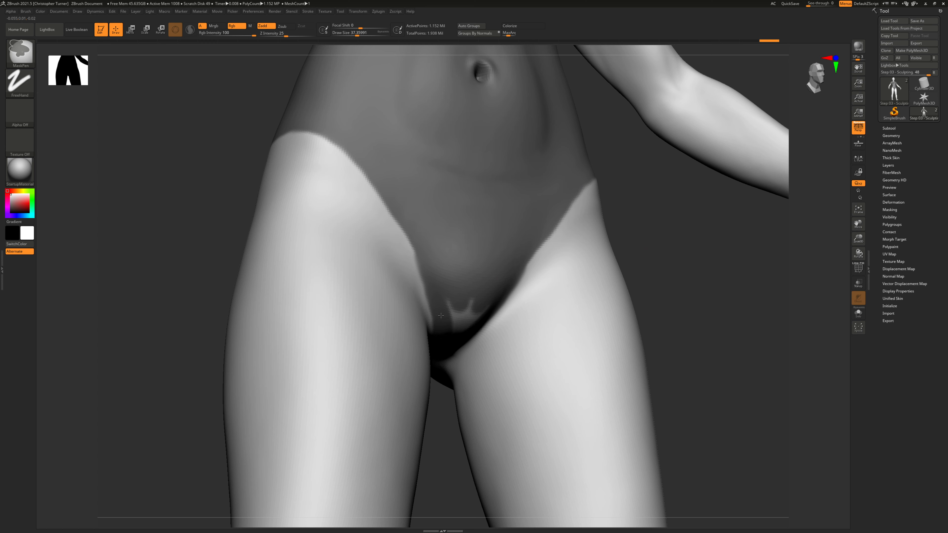
{"action": "left_click_drag", "start_coordinate": [425, 267], "coordinate": [398, 224], "text": "ctrl"}
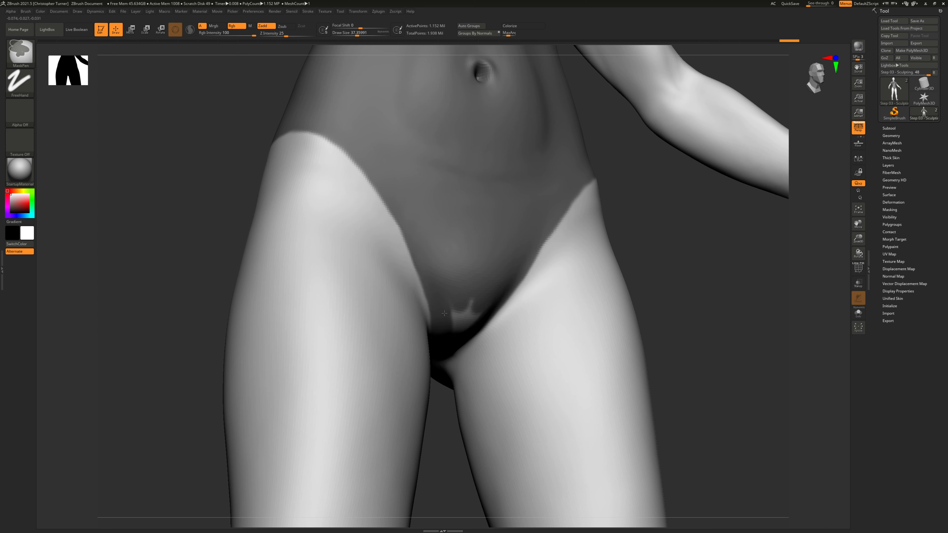
{"action": "left_click_drag", "start_coordinate": [444, 313], "coordinate": [461, 321], "text": "ctrl"}
{"action": "left_click_drag", "start_coordinate": [649, 312], "coordinate": [645, 279]}
{"action": "left_click_drag", "start_coordinate": [470, 305], "coordinate": [465, 328], "text": "ctrl"}
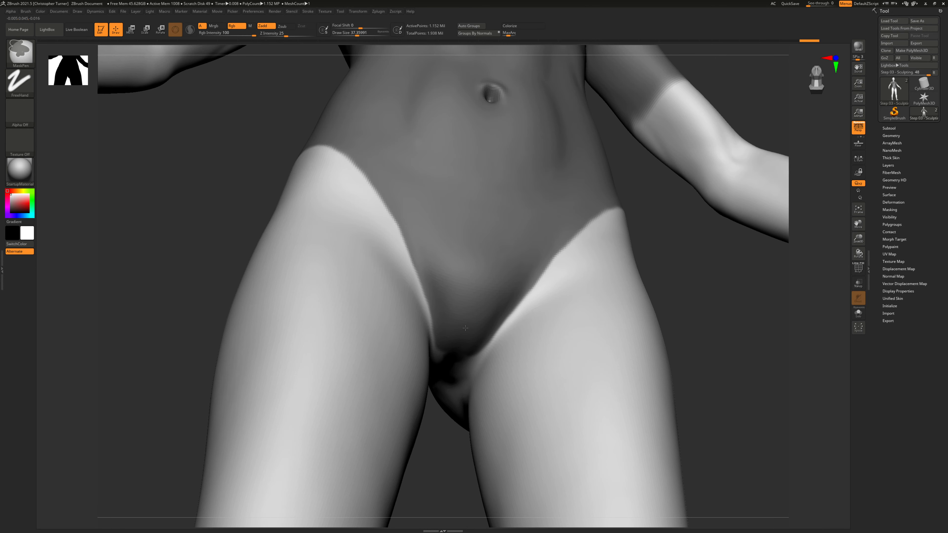
{"action": "left_click_drag", "start_coordinate": [442, 359], "coordinate": [438, 350], "text": "ctrl"}
Extend the masked leg line around the outer hip and diagonally across the buttocks
{"action": "left_click_drag", "start_coordinate": [671, 280], "coordinate": [761, 306]}
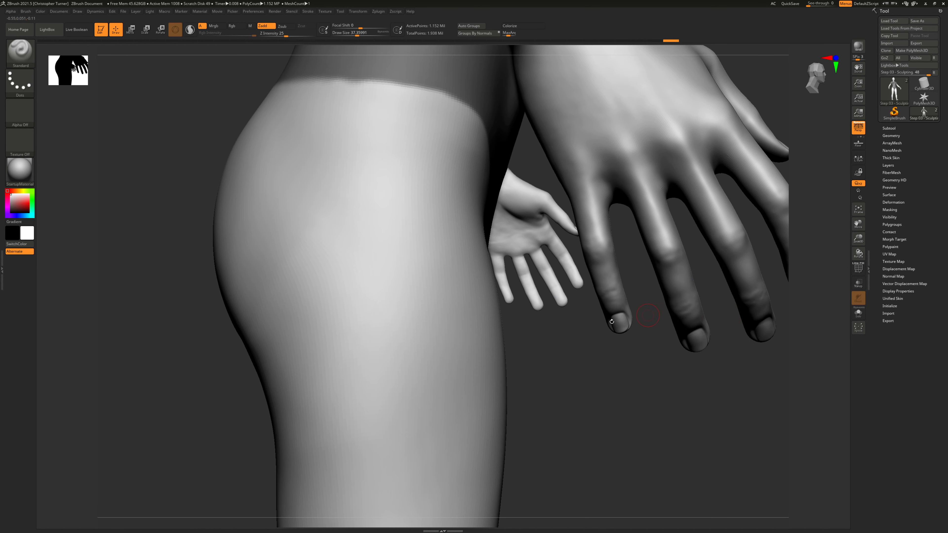
{"action": "mouse_move", "coordinate": [599, 369]}
{"action": "left_mouse_down"}
{"action": "mouse_move", "coordinate": [586, 263]}
{"action": "mouse_move", "coordinate": [535, 226]}
{"action": "mouse_move", "coordinate": [455, 264]}
{"action": "mouse_move", "coordinate": [548, 195]}
{"action": "left_mouse_up"}
{"action": "left_click_drag", "start_coordinate": [624, 173], "coordinate": [603, 174]}
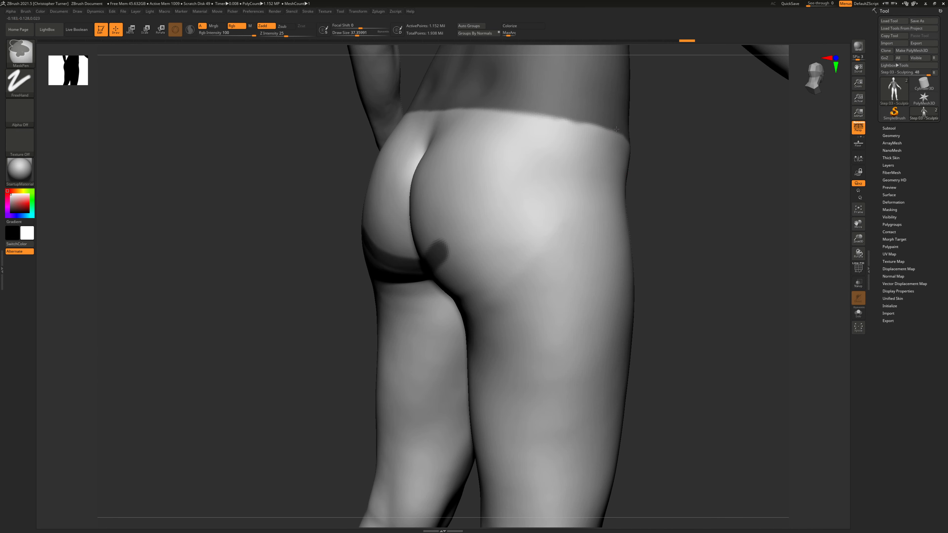
{"action": "mouse_move", "coordinate": [619, 135]}
{"action": "left_mouse_down", "text": "ctrl"}
{"action": "mouse_move", "coordinate": [425, 258]}
{"action": "mouse_move", "coordinate": [503, 198]}
{"action": "mouse_move", "coordinate": [612, 142]}
{"action": "left_mouse_up", "text": "ctrl"}
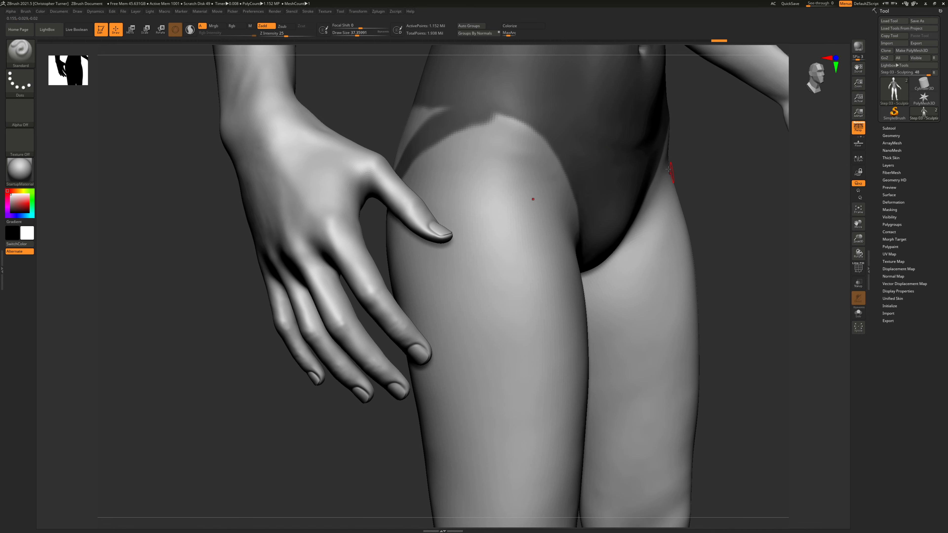
{"action": "mouse_move", "coordinate": [455, 119]}
{"action": "left_mouse_down", "text": "ctrl"}
{"action": "mouse_move", "coordinate": [576, 146]}
{"action": "mouse_move", "coordinate": [567, 152]}
{"action": "mouse_move", "coordinate": [518, 132]}
{"action": "left_mouse_up", "text": "ctrl"}
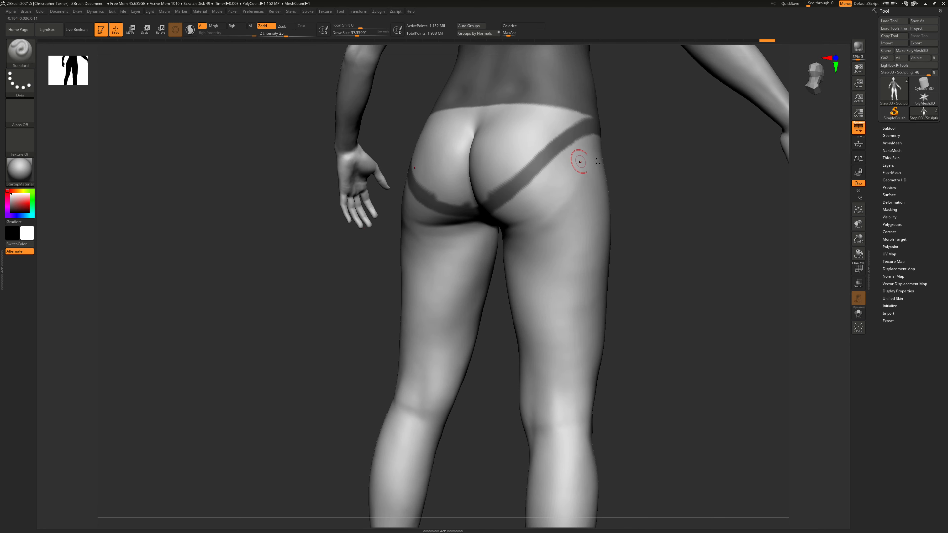
Fill the buttocks between the lower back and the diagonal leg lines with mask
{"action": "left_click_drag", "start_coordinate": [631, 162], "coordinate": [627, 258], "text": "alt"}
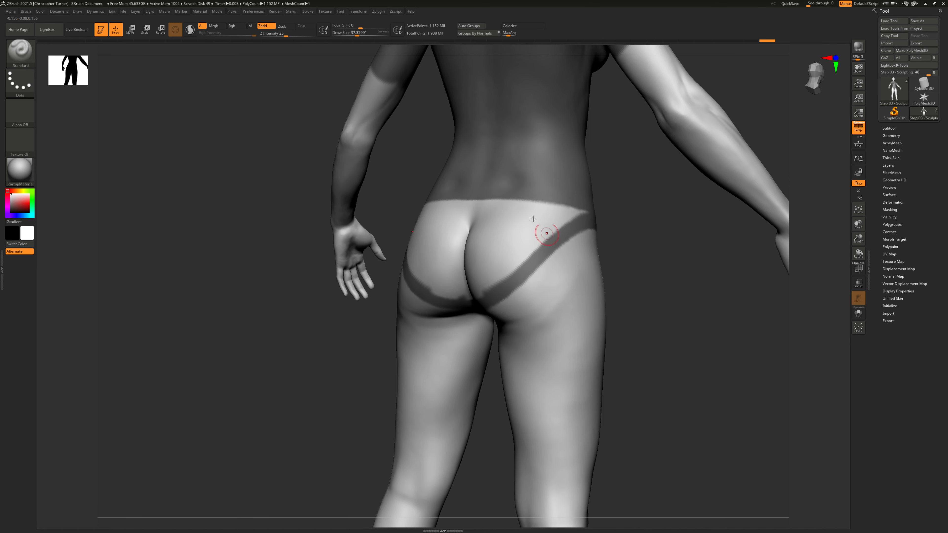
{"action": "mouse_move", "coordinate": [475, 198]}
{"action": "left_mouse_down", "text": "ctrl"}
{"action": "mouse_move", "coordinate": [463, 239]}
{"action": "mouse_move", "coordinate": [465, 293]}
{"action": "mouse_move", "coordinate": [507, 232]}
{"action": "mouse_move", "coordinate": [483, 198]}
{"action": "mouse_move", "coordinate": [504, 208]}
{"action": "left_mouse_up", "text": "ctrl"}
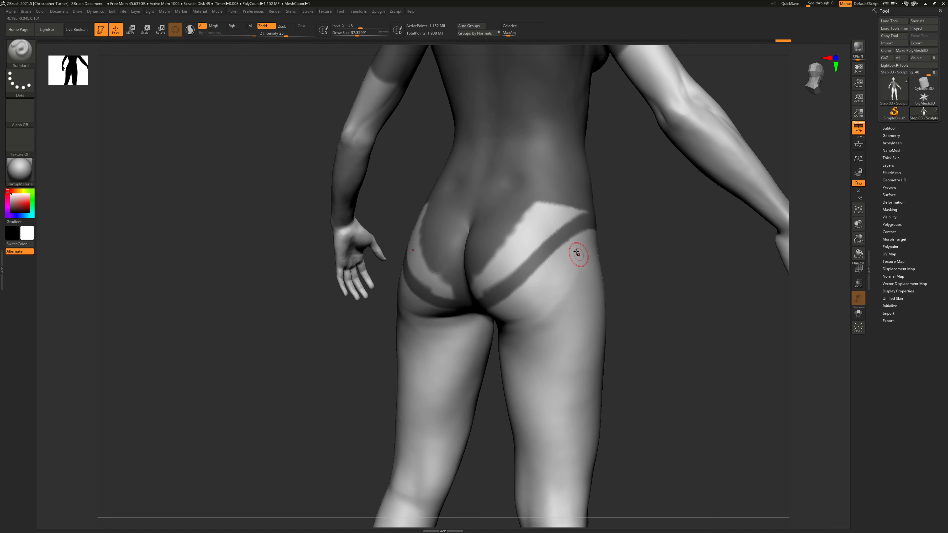
{"action": "mouse_move", "coordinate": [584, 212]}
{"action": "left_mouse_down", "text": "ctrl"}
{"action": "mouse_move", "coordinate": [478, 291]}
{"action": "mouse_move", "coordinate": [476, 276]}
{"action": "mouse_move", "coordinate": [571, 213]}
{"action": "mouse_move", "coordinate": [502, 258]}
{"action": "mouse_move", "coordinate": [538, 203]}
{"action": "left_mouse_up", "text": "ctrl"}
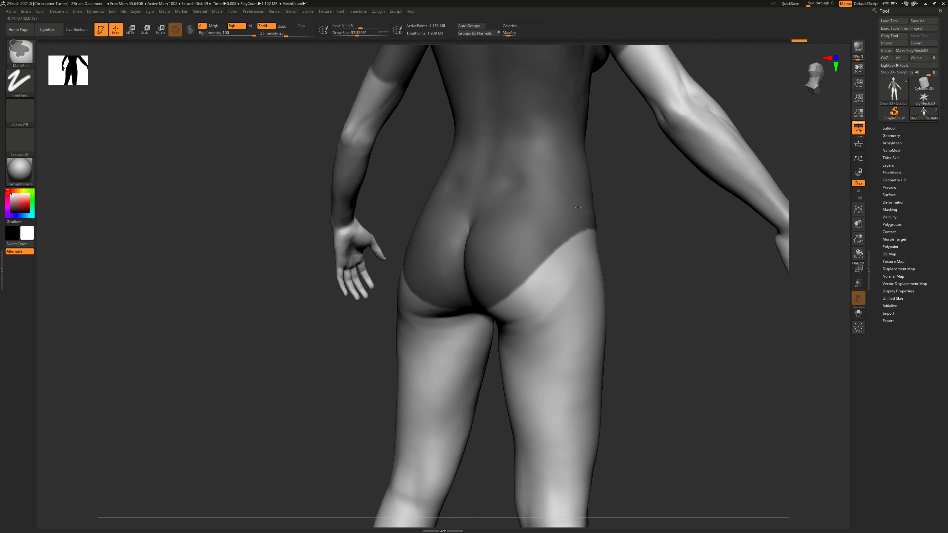
Mask the strip between the legs beneath the buttocks to join the front and back of the garment
{"action": "left_click_drag", "start_coordinate": [621, 220], "coordinate": [659, 230]}
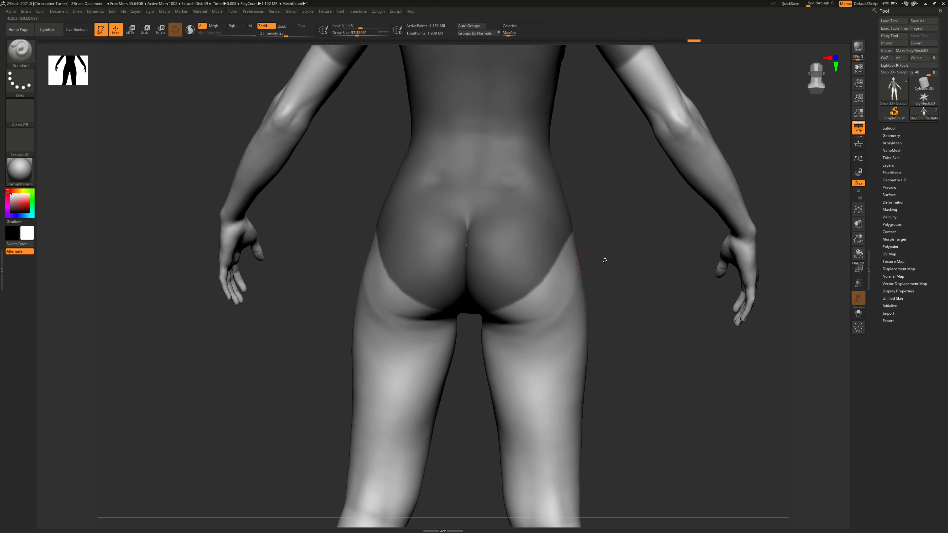
{"action": "left_click_drag", "start_coordinate": [603, 260], "coordinate": [593, 196]}
{"action": "left_click_drag", "start_coordinate": [463, 301], "coordinate": [463, 321], "text": "ctrl"}
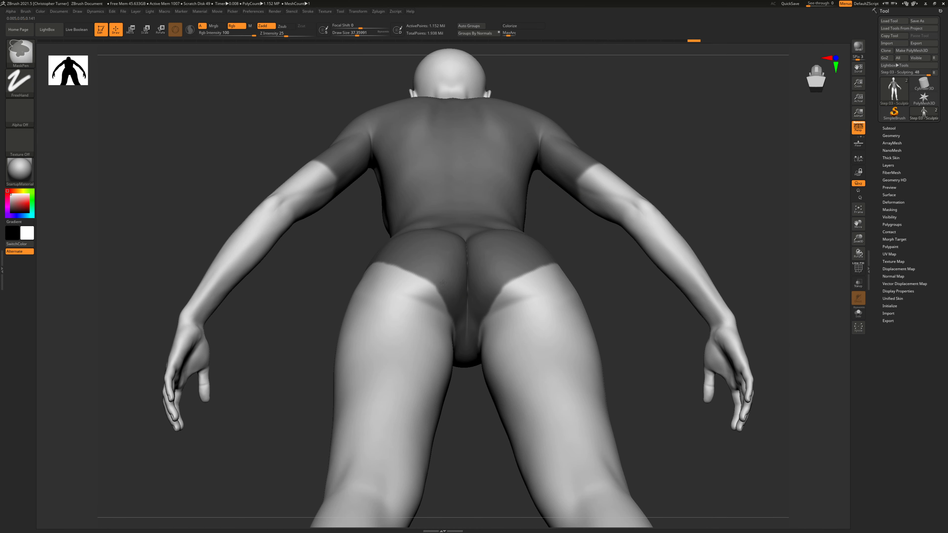
{"action": "left_click", "coordinate": [410, 249], "text": "ctrl"}
{"action": "left_click_drag", "start_coordinate": [731, 165], "coordinate": [634, 187]}
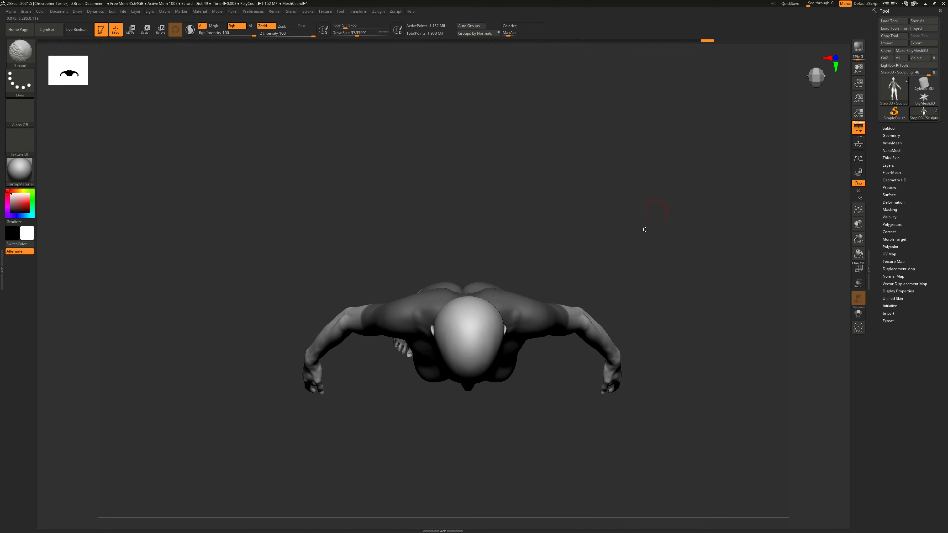
{"action": "mouse_move", "coordinate": [645, 229]}
{"action": "left_mouse_down", "text": "shift"}
{"action": "mouse_move", "coordinate": [658, 202]}
{"action": "mouse_move", "coordinate": [705, 212]}
{"action": "mouse_move", "coordinate": [691, 276]}
{"action": "left_mouse_up", "text": "shift"}
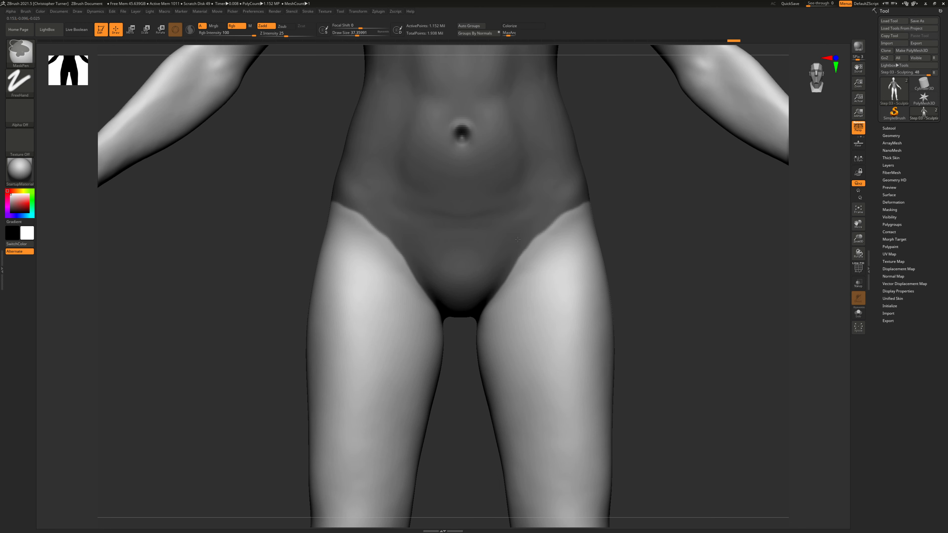
Try extracting the masked bodysuit area from the body as a separate garment with a thickness of 0.02
{"action": "mouse_move", "coordinate": [629, 272]}
{"action": "left_mouse_down", "text": "alt"}
{"action": "mouse_move", "coordinate": [615, 240]}
{"action": "mouse_move", "coordinate": [679, 199]}
{"action": "mouse_move", "coordinate": [630, 267]}
{"action": "left_mouse_up", "text": "alt"}
{"action": "left_click_drag", "start_coordinate": [630, 267], "coordinate": [664, 271]}
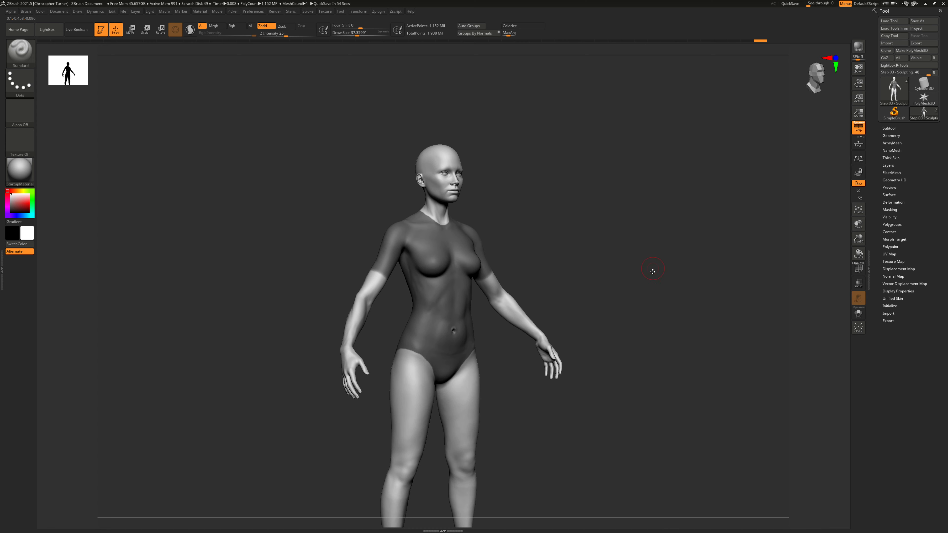
{"action": "left_click_drag", "start_coordinate": [653, 271], "coordinate": [732, 273]}
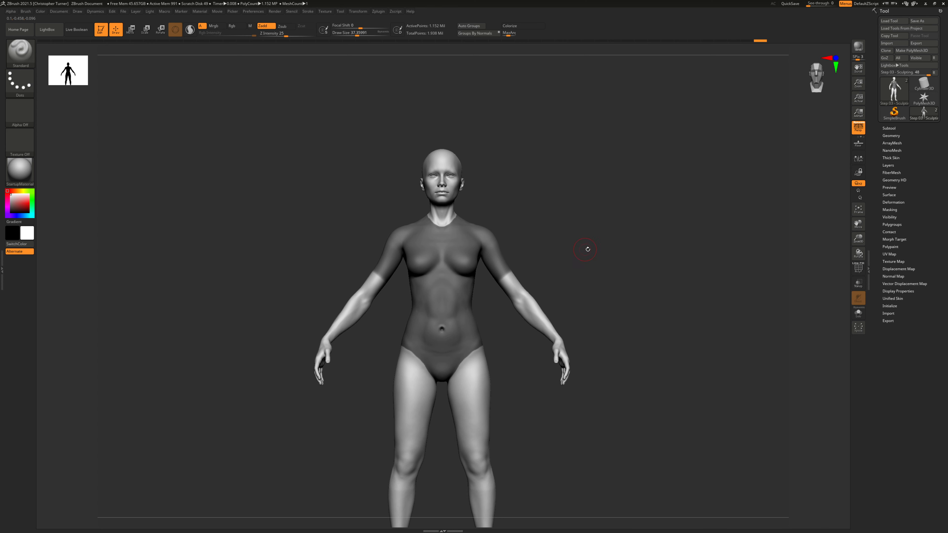
{"action": "left_click_drag", "start_coordinate": [587, 249], "coordinate": [597, 249]}
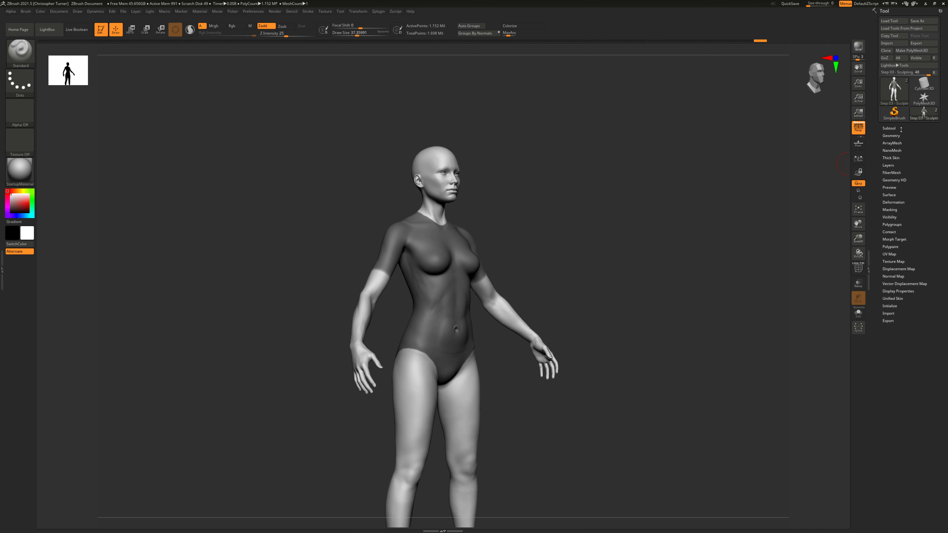
{"action": "left_click", "coordinate": [890, 135]}
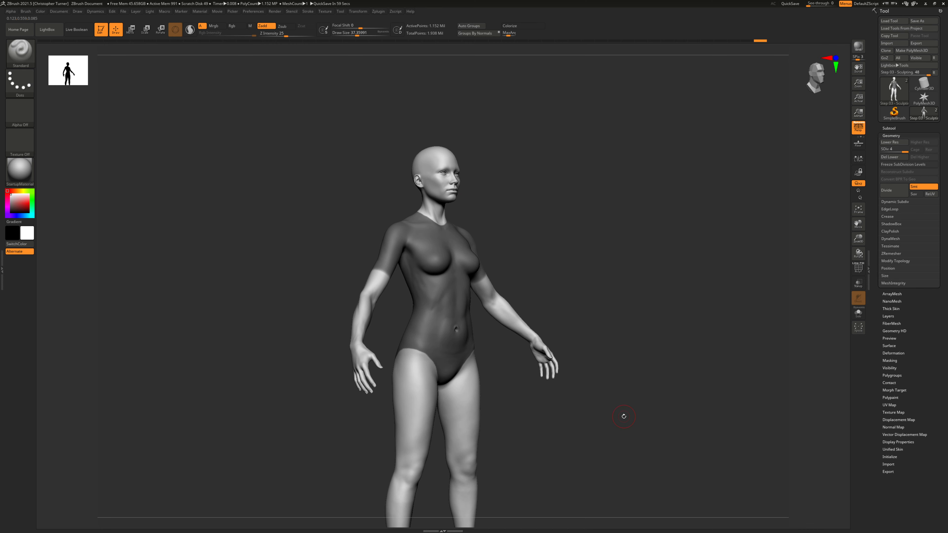
{"action": "left_click", "coordinate": [890, 128]}
{"action": "left_click_drag", "start_coordinate": [890, 126], "coordinate": [891, 124]}
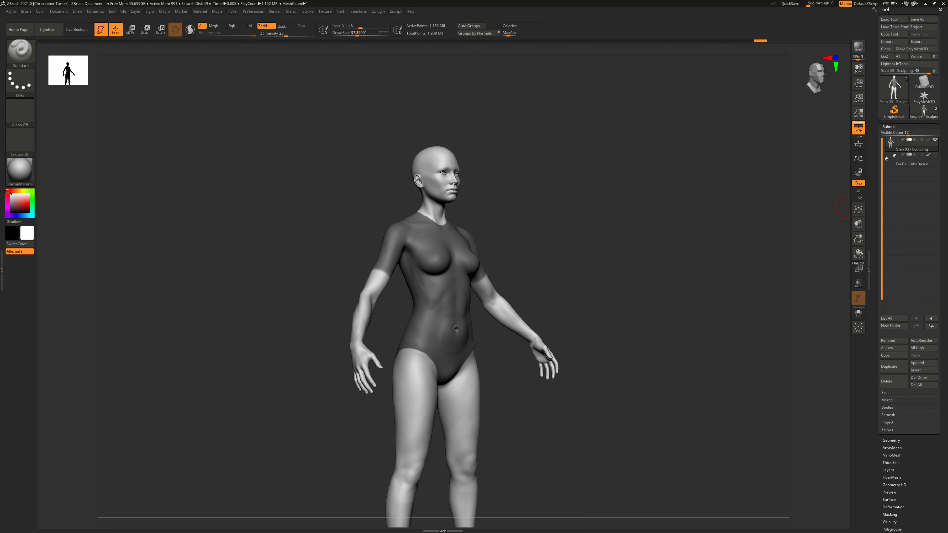
{"action": "left_click", "coordinate": [889, 431]}
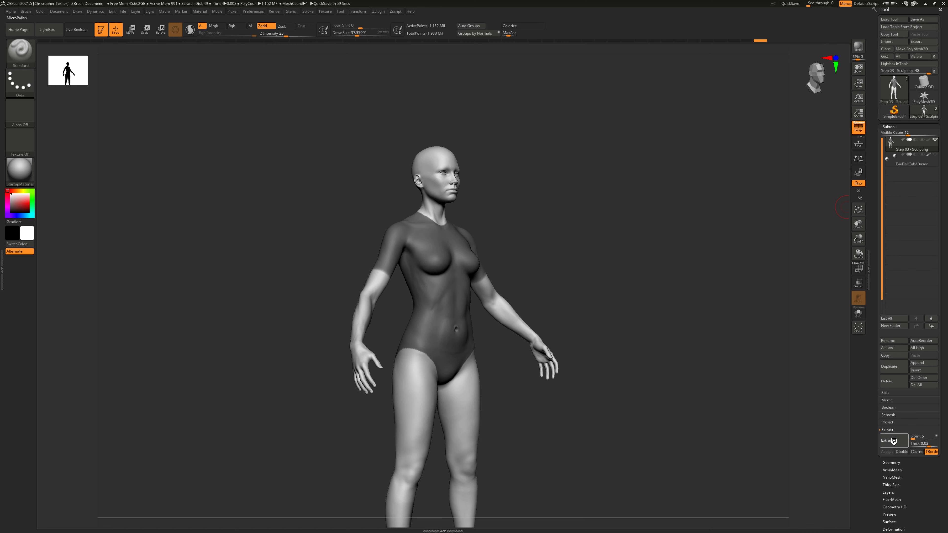
{"action": "left_click", "coordinate": [893, 440]}
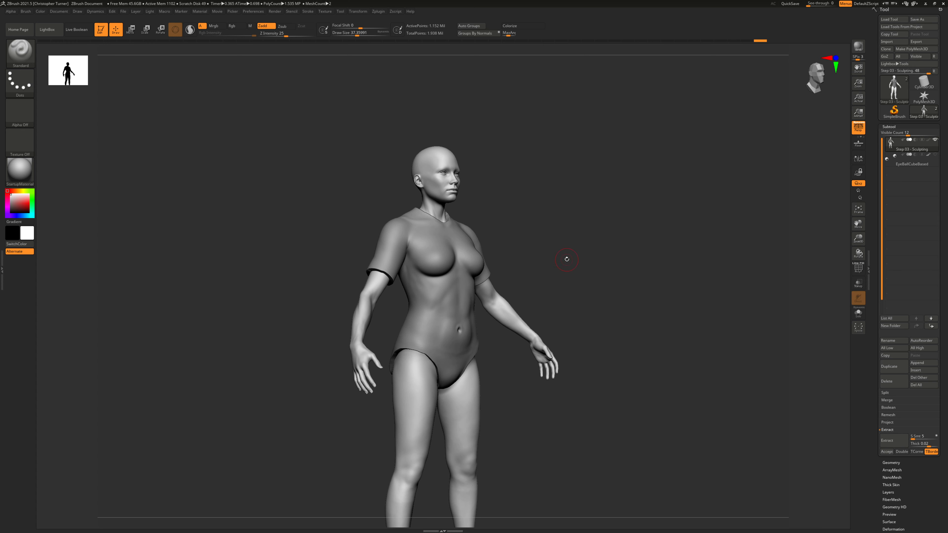
{"action": "left_click_drag", "start_coordinate": [694, 263], "coordinate": [690, 263]}
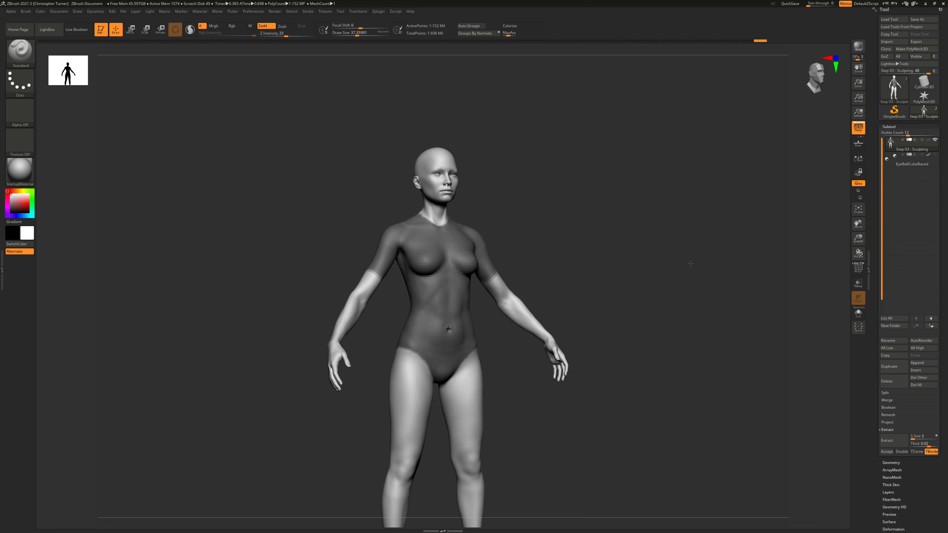
Preview the 0.02-thick extraction again close up around the neckline, chest and sleeve
{"action": "mouse_move", "coordinate": [683, 319]}
{"action": "left_mouse_down"}
{"action": "mouse_move", "coordinate": [652, 252]}
{"action": "mouse_move", "coordinate": [698, 233]}
{"action": "mouse_move", "coordinate": [606, 291]}
{"action": "mouse_move", "coordinate": [616, 301]}
{"action": "mouse_move", "coordinate": [610, 255]}
{"action": "mouse_move", "coordinate": [624, 261]}
{"action": "mouse_move", "coordinate": [611, 218]}
{"action": "mouse_move", "coordinate": [605, 238]}
{"action": "mouse_move", "coordinate": [633, 375]}
{"action": "left_mouse_up"}
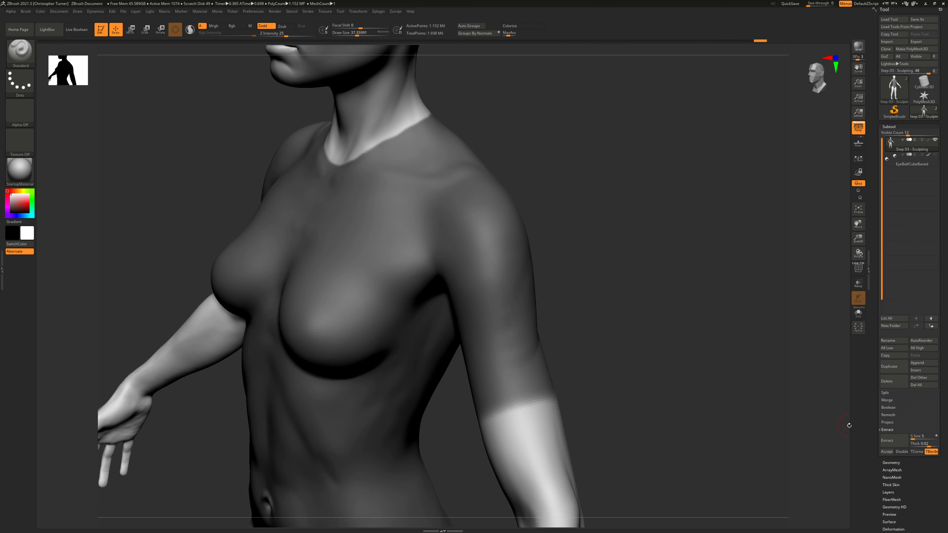
{"action": "left_click", "coordinate": [894, 437]}
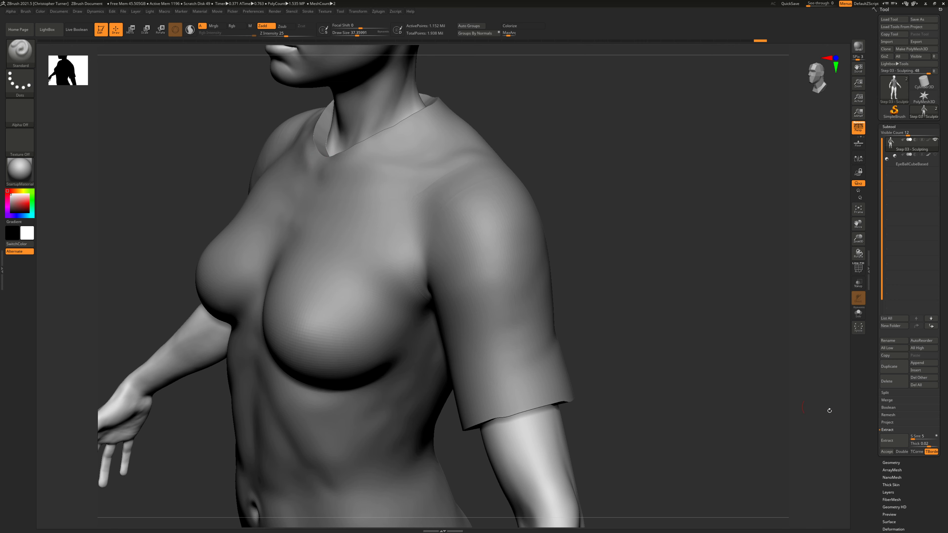
{"action": "left_click", "coordinate": [795, 390]}
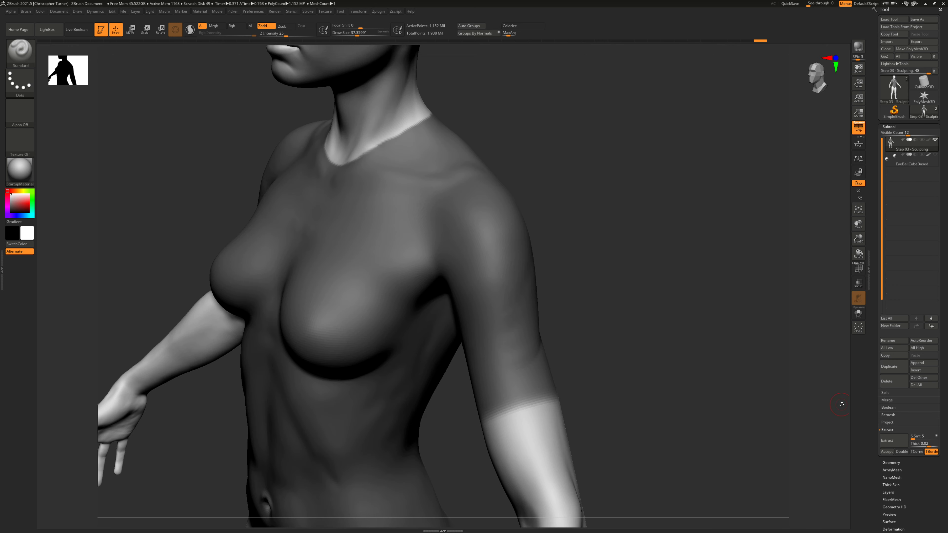
Set the extraction thickness to 0.005, extract the masked area and accept it as a new subtool
{"action": "left_click", "coordinate": [921, 444]}
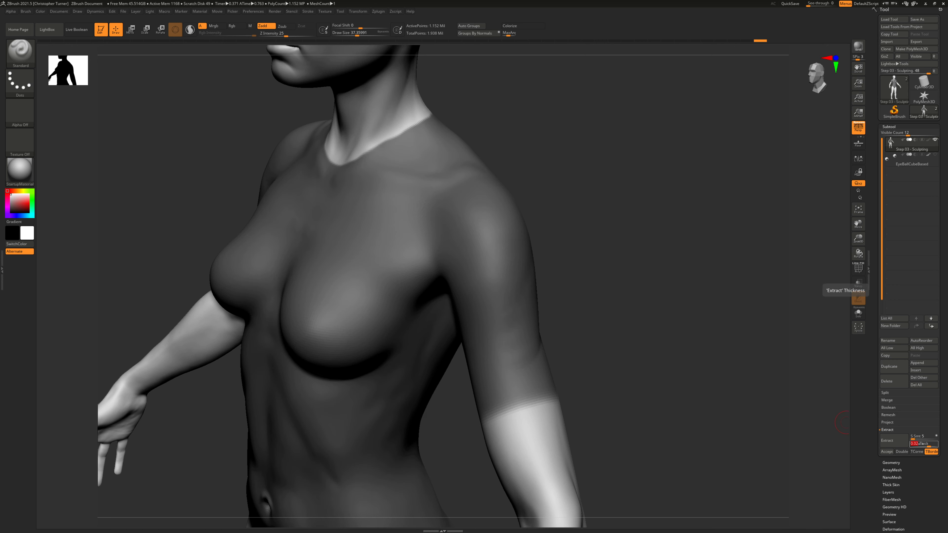
{"action": "type", "text": ".005"}
{"action": "key", "text": "Return"}
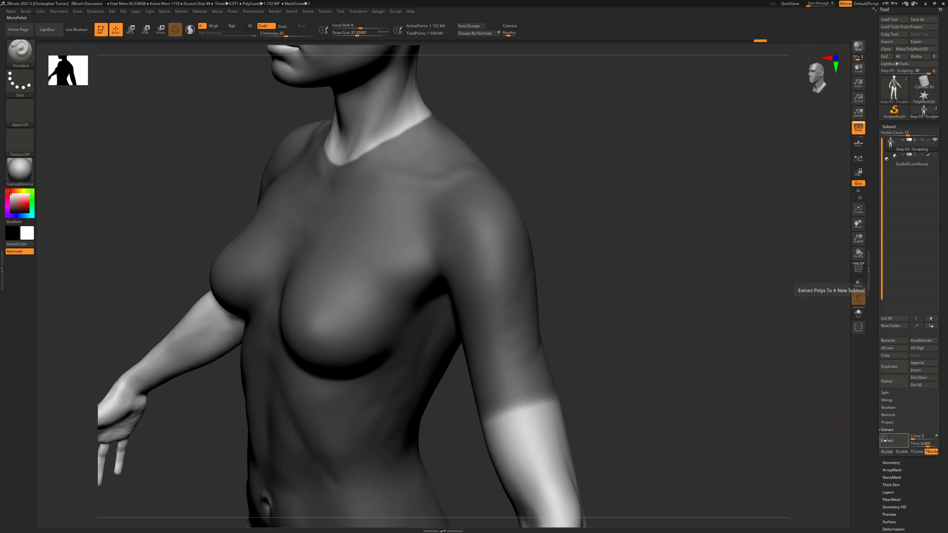
{"action": "left_click", "coordinate": [884, 438]}
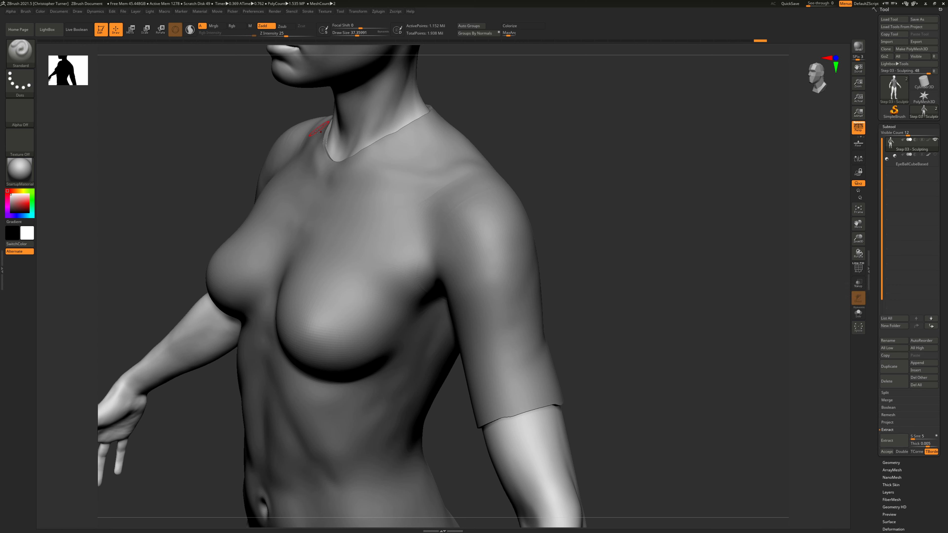
{"action": "left_click", "coordinate": [886, 452]}
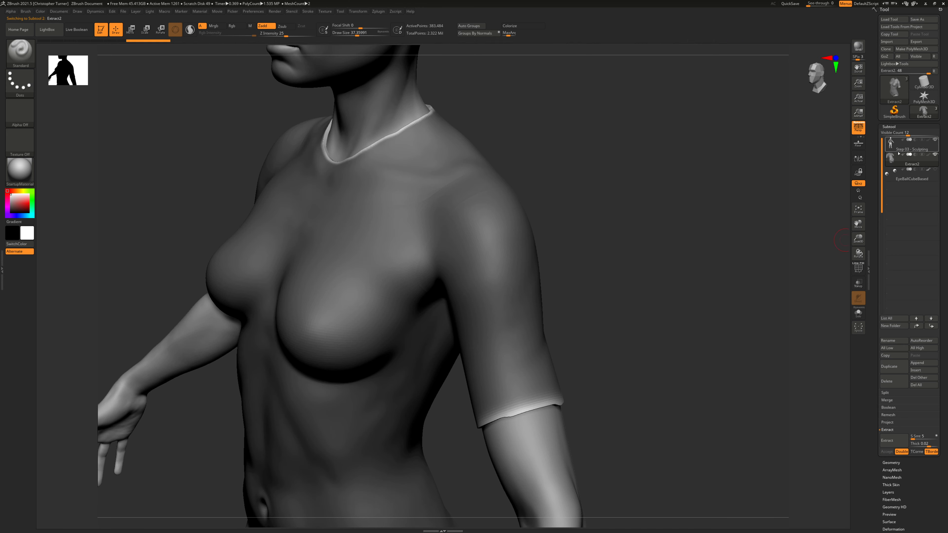
Clear the mask on the extracted garment and check its fit from the side and front
{"action": "left_click_drag", "start_coordinate": [673, 186], "coordinate": [725, 263], "text": "ctrl"}
{"action": "left_click_drag", "start_coordinate": [694, 266], "coordinate": [831, 277]}
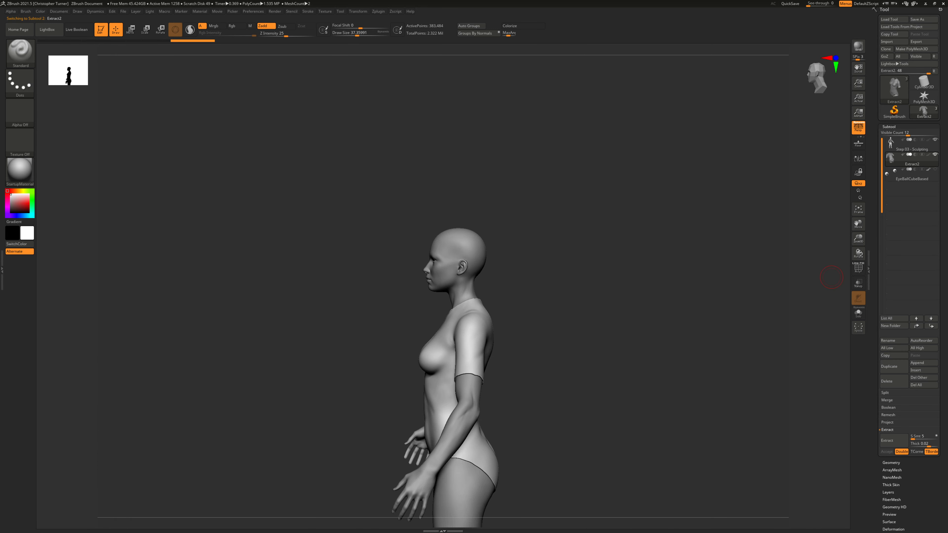
{"action": "mouse_move", "coordinate": [787, 225]}
{"action": "left_mouse_down"}
{"action": "mouse_move", "coordinate": [709, 275]}
{"action": "mouse_move", "coordinate": [638, 270]}
{"action": "mouse_move", "coordinate": [640, 188]}
{"action": "left_mouse_up"}
Select the Step 03 - Sculpting body subtool, isolate it with Solo and clear its mask
{"action": "left_click", "coordinate": [908, 145]}
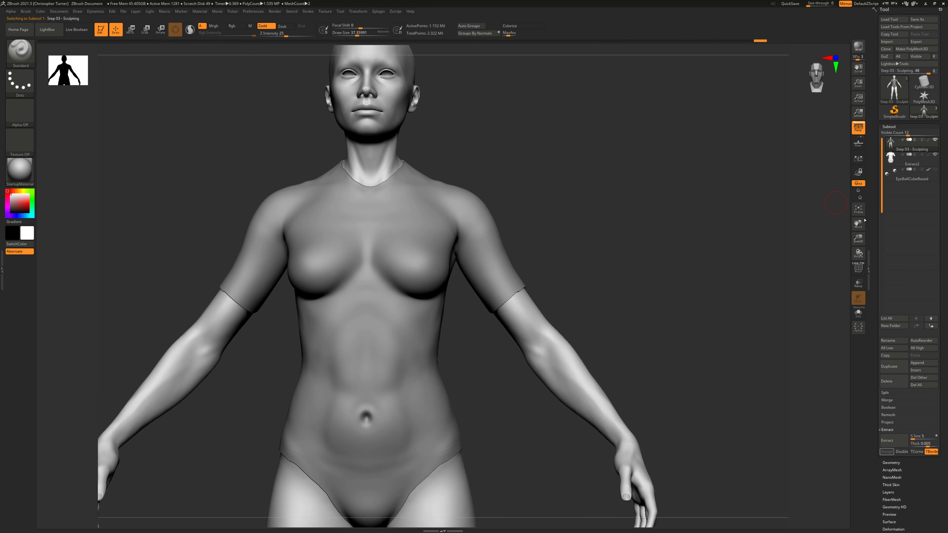
{"action": "left_click", "coordinate": [858, 314]}
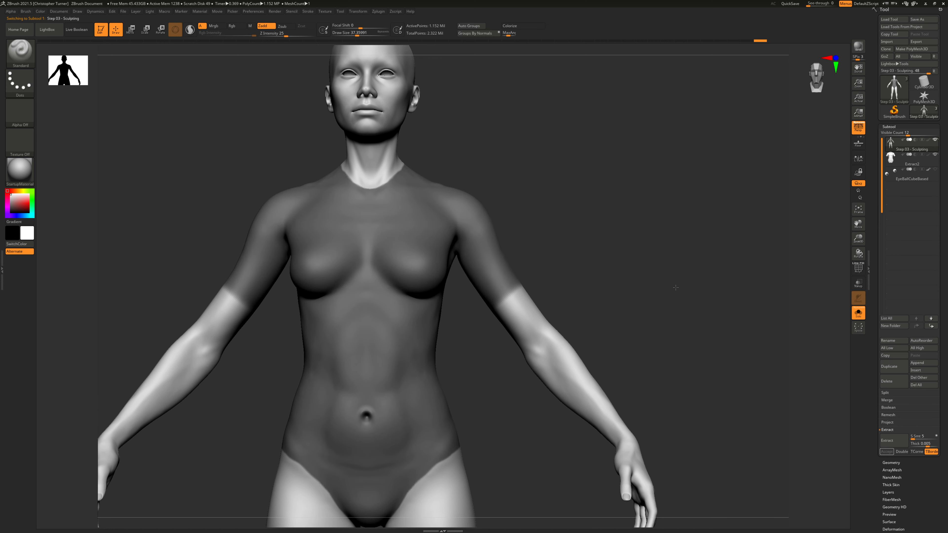
{"action": "left_click_drag", "start_coordinate": [675, 287], "coordinate": [713, 309], "text": "alt"}
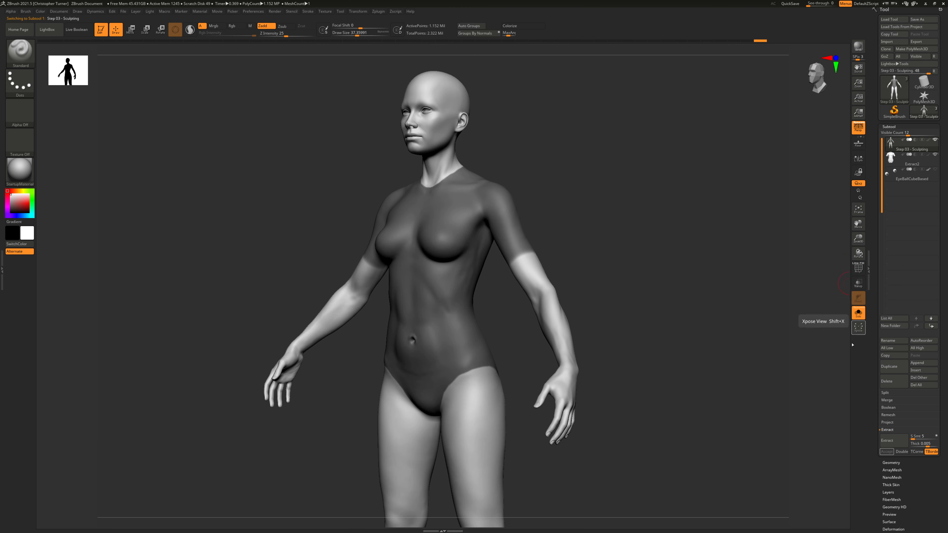
{"action": "left_click", "coordinate": [855, 317]}
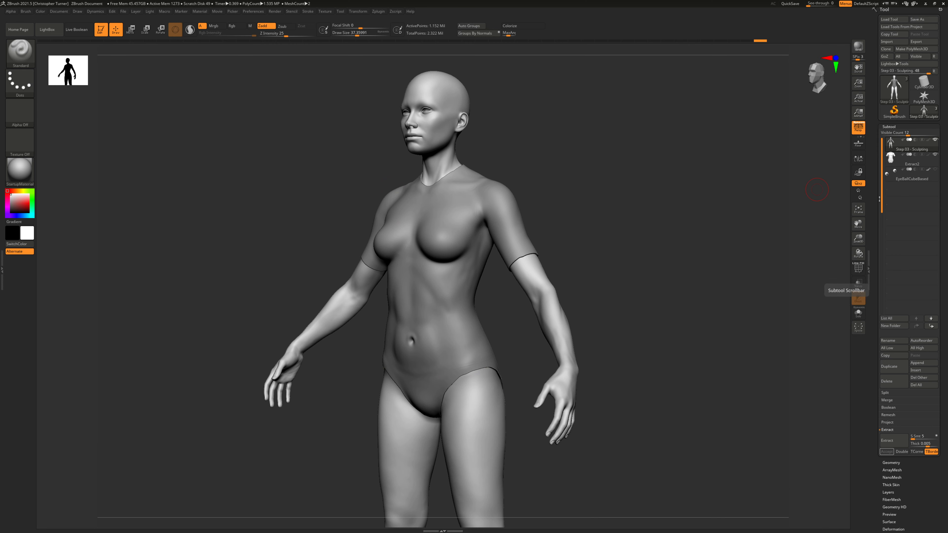
{"action": "left_click", "coordinate": [858, 312]}
{"action": "key", "text": "ctrl"}
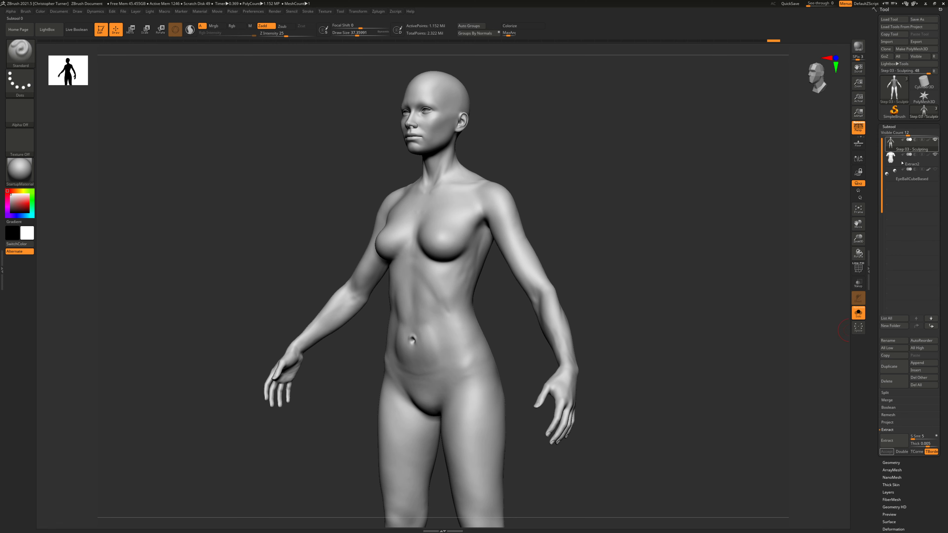
Select the Extract2 garment subtool and inspect it first alone, then together with the body with Solo off
{"action": "left_click", "coordinate": [893, 159]}
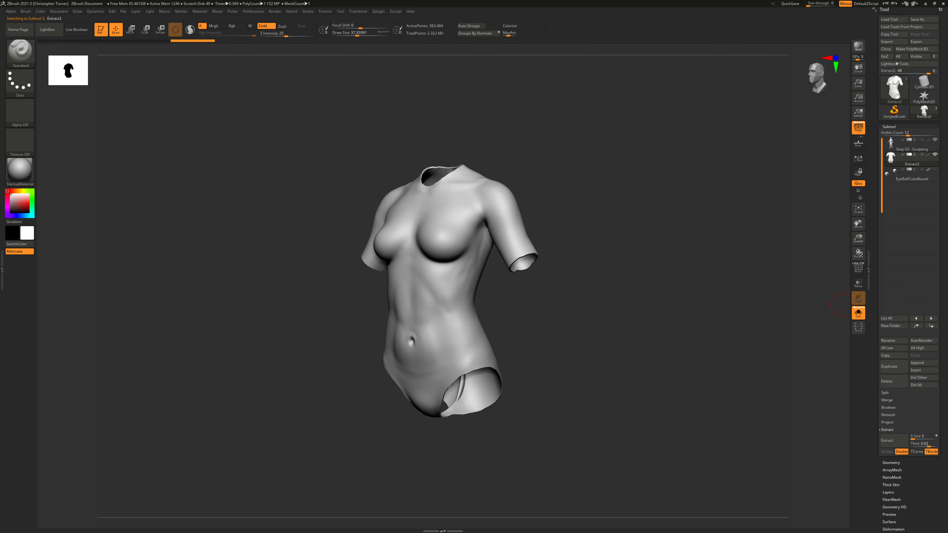
{"action": "left_click_drag", "start_coordinate": [722, 269], "coordinate": [676, 232]}
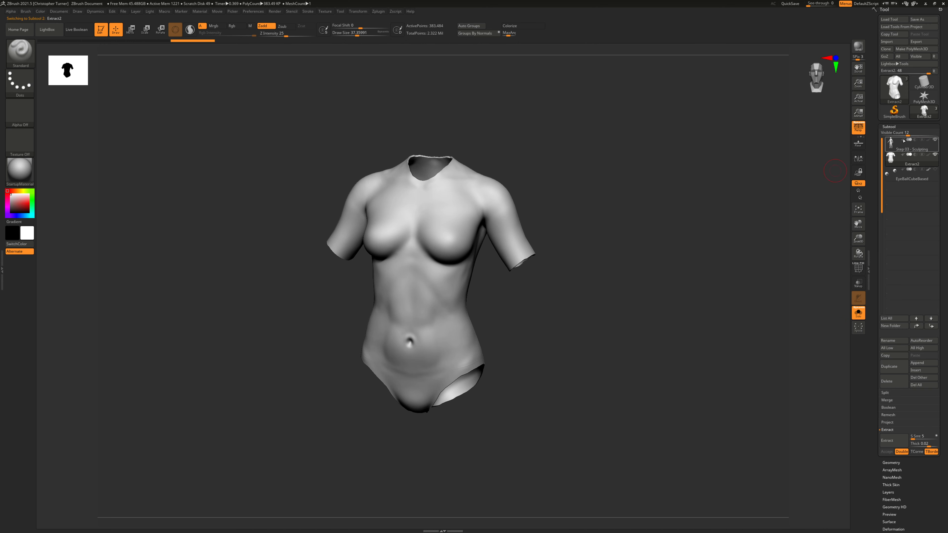
{"action": "left_click", "coordinate": [856, 313]}
{"action": "left_click_drag", "start_coordinate": [626, 207], "coordinate": [687, 231]}
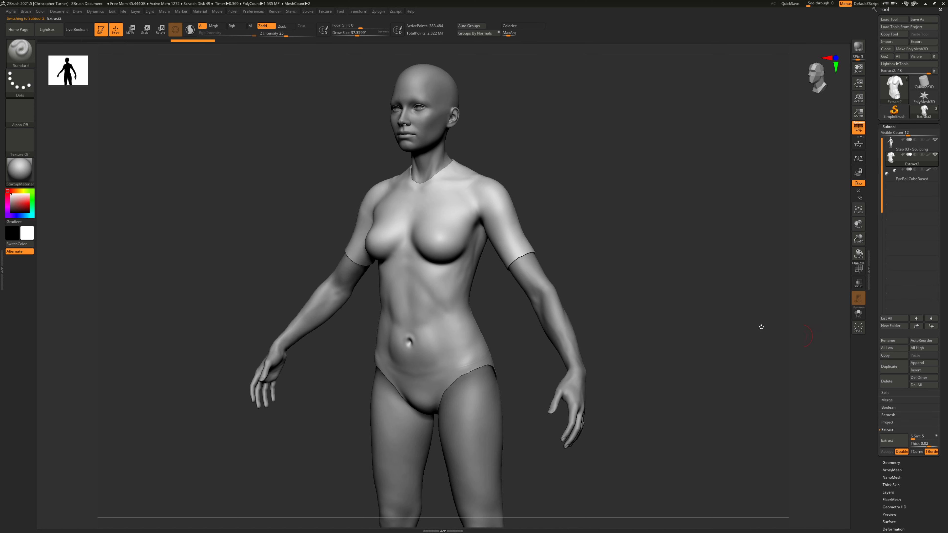
{"action": "left_click_drag", "start_coordinate": [759, 323], "coordinate": [708, 233]}
{"action": "left_click_drag", "start_coordinate": [683, 203], "coordinate": [750, 223], "text": "alt"}
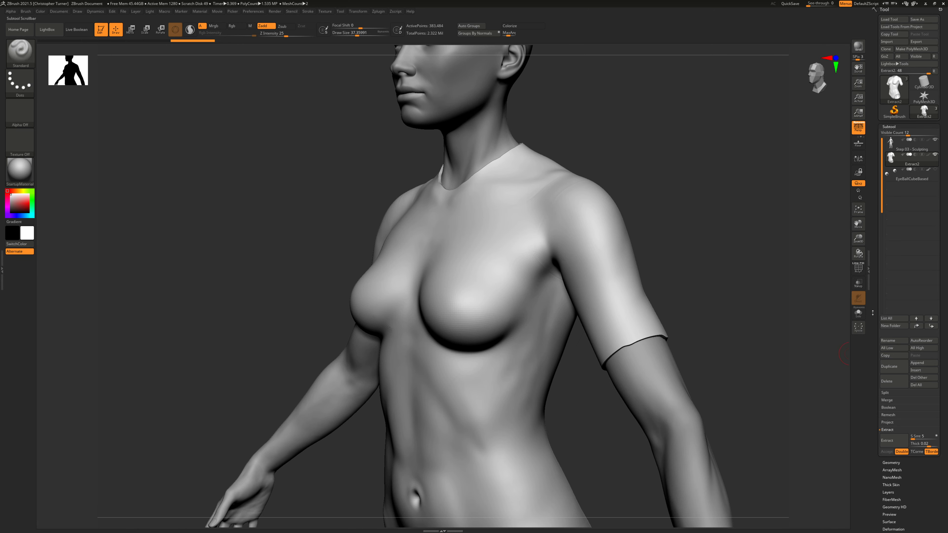
Isolate the garment, display its polyframe and examine the polygroups on its outer surface, inner surface and opening borders
{"action": "left_click", "coordinate": [858, 312]}
{"action": "key", "text": "shift+f"}
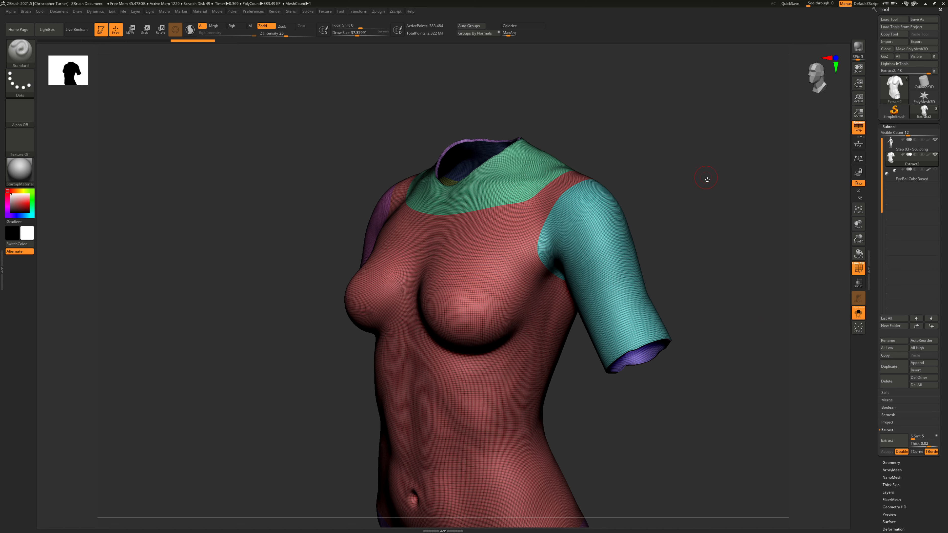
{"action": "left_click_drag", "start_coordinate": [707, 179], "coordinate": [615, 168]}
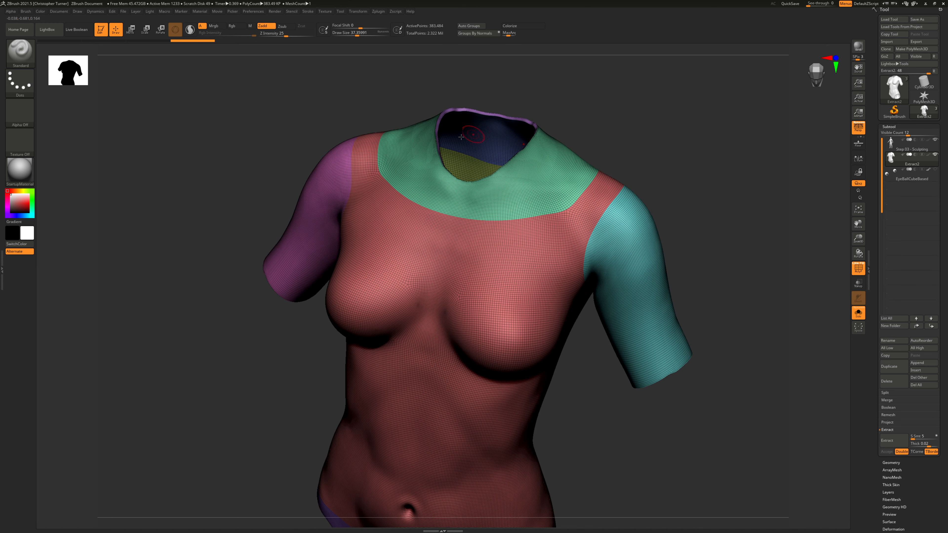
{"action": "left_click_drag", "start_coordinate": [636, 247], "coordinate": [634, 198]}
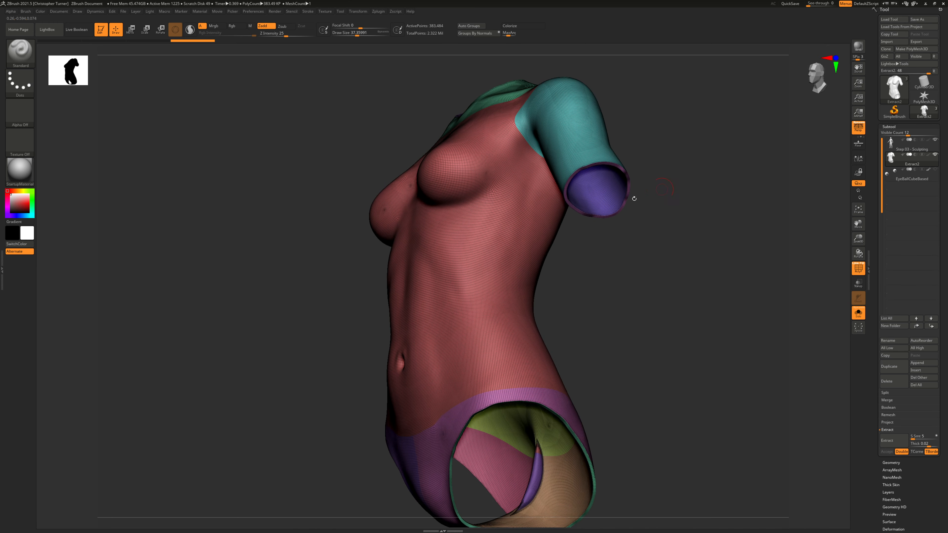
{"action": "left_click_drag", "start_coordinate": [630, 403], "coordinate": [622, 307], "text": "alt"}
{"action": "left_click_drag", "start_coordinate": [679, 364], "coordinate": [537, 275]}
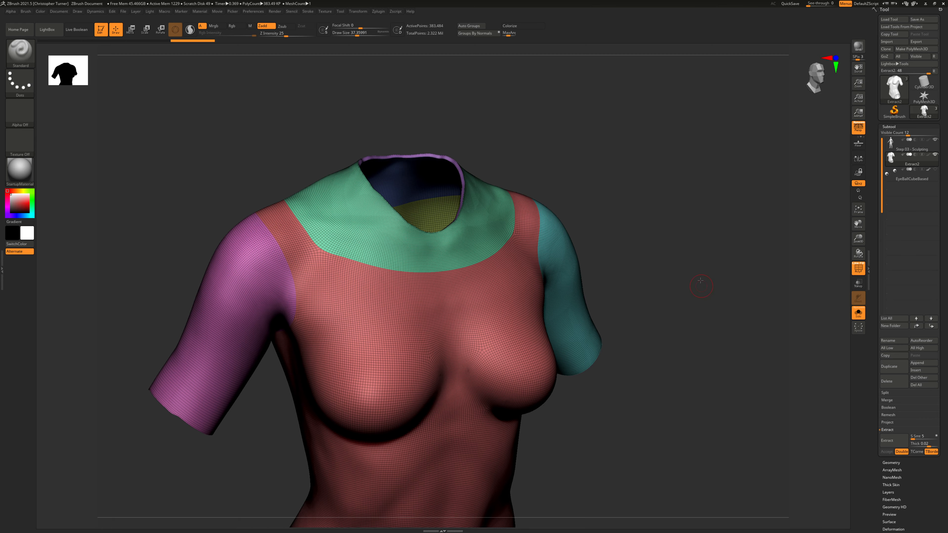
{"action": "mouse_move", "coordinate": [700, 280]}
{"action": "left_mouse_down"}
{"action": "mouse_move", "coordinate": [721, 309]}
{"action": "mouse_move", "coordinate": [685, 207]}
{"action": "mouse_move", "coordinate": [660, 212]}
{"action": "mouse_move", "coordinate": [702, 291]}
{"action": "mouse_move", "coordinate": [692, 328]}
{"action": "mouse_move", "coordinate": [688, 287]}
{"action": "left_mouse_up"}
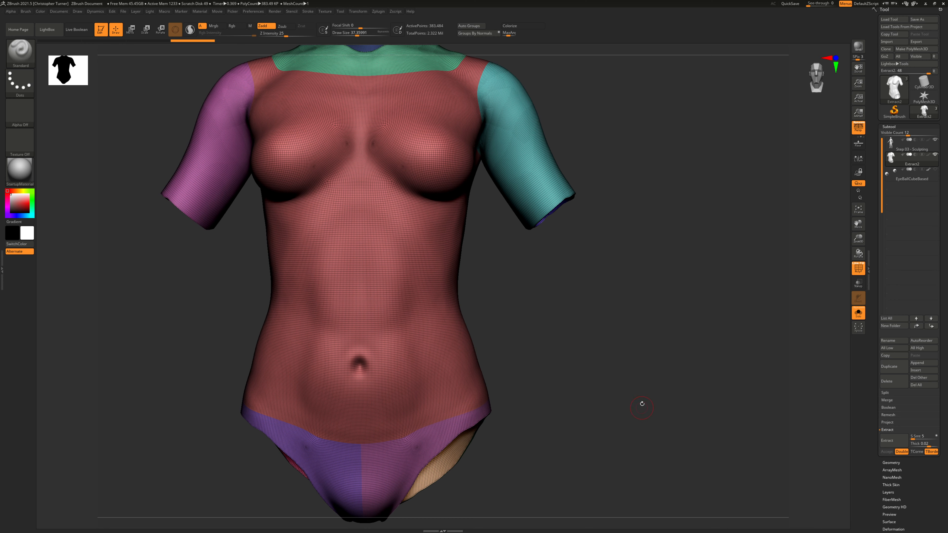
{"action": "left_click_drag", "start_coordinate": [641, 402], "coordinate": [759, 387]}
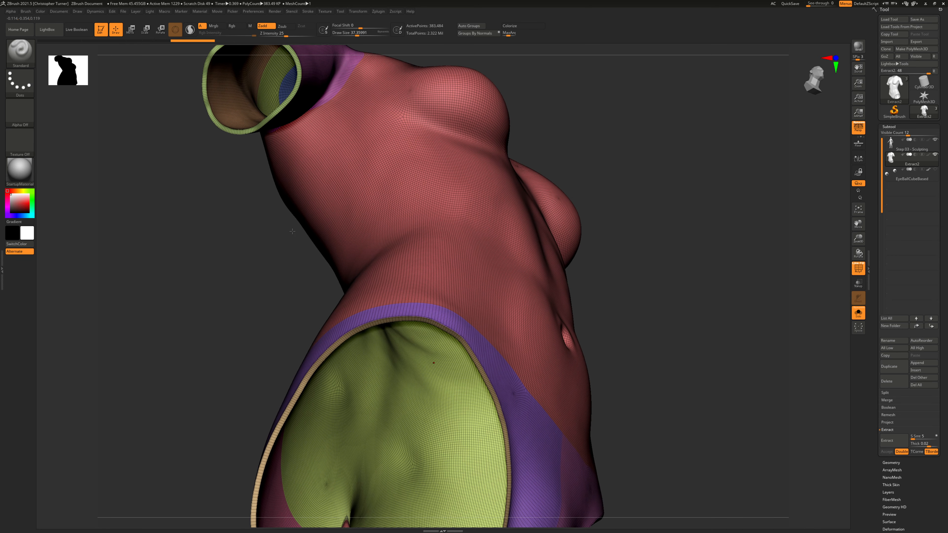
{"action": "left_click_drag", "start_coordinate": [252, 256], "coordinate": [241, 273]}
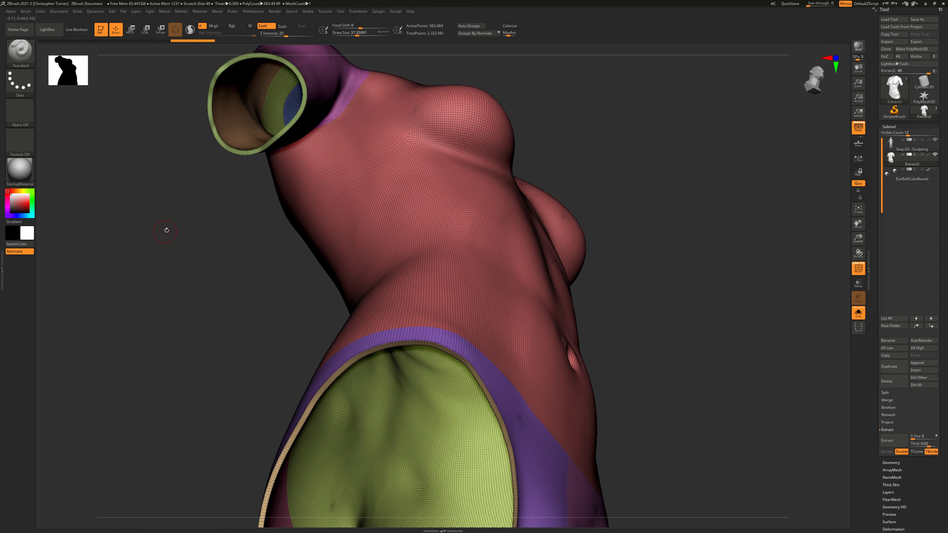
Hide the border polygroups at the garment's sleeve and leg openings, checking the armhole and neck from several angles
{"action": "key", "text": "ctrl+shift"}
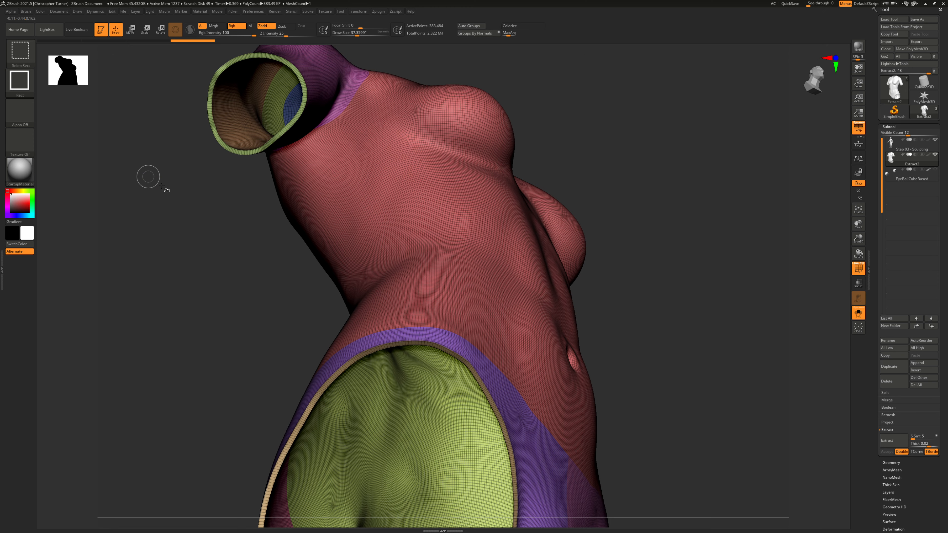
{"action": "left_click", "coordinate": [286, 129], "text": "ctrl+shift"}
{"action": "left_click", "coordinate": [675, 173], "text": "ctrl+shift"}
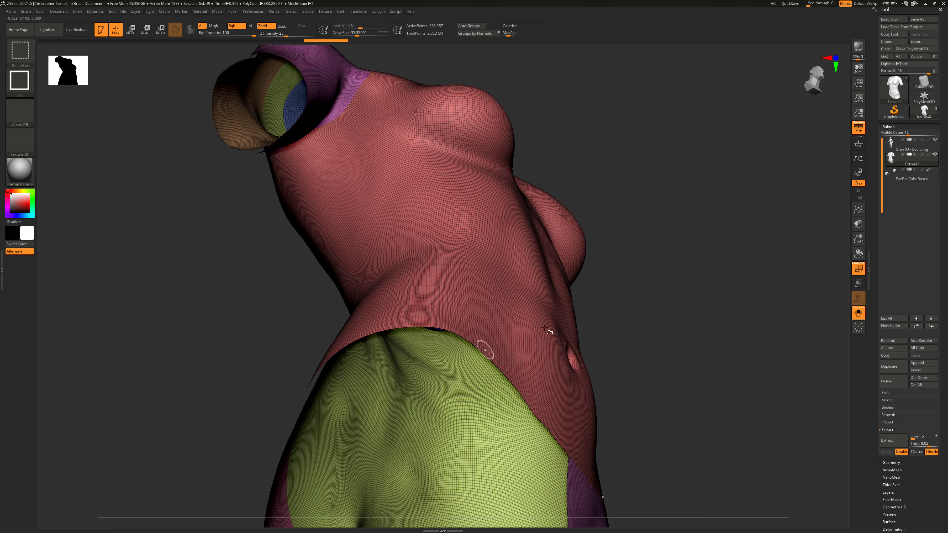
{"action": "mouse_move", "coordinate": [713, 258]}
{"action": "left_mouse_down"}
{"action": "mouse_move", "coordinate": [679, 256]}
{"action": "mouse_move", "coordinate": [689, 256]}
{"action": "mouse_move", "coordinate": [719, 381]}
{"action": "mouse_move", "coordinate": [325, 146]}
{"action": "left_mouse_up"}
{"action": "left_click", "coordinate": [631, 290], "text": "ctrl+shift"}
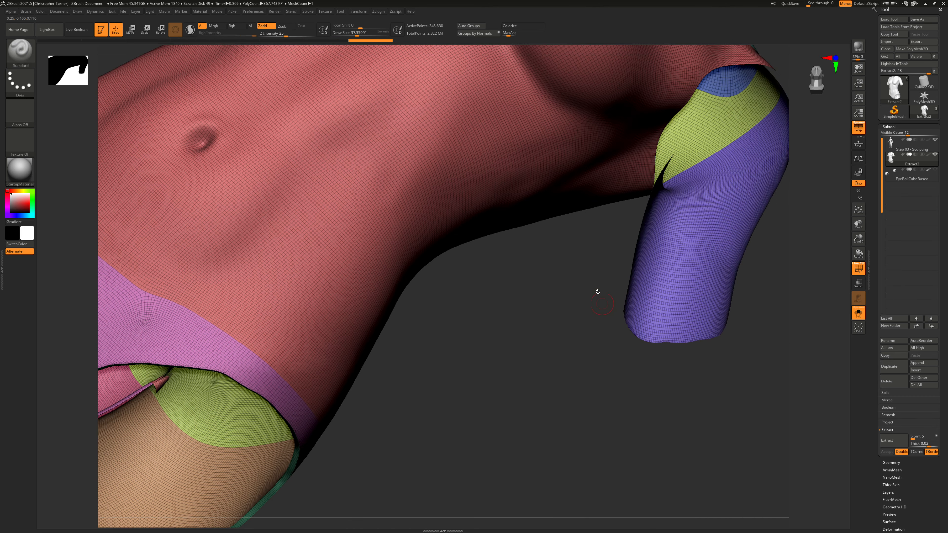
{"action": "left_click_drag", "start_coordinate": [597, 292], "coordinate": [444, 459], "text": "alt"}
{"action": "left_click_drag", "start_coordinate": [705, 191], "coordinate": [634, 194]}
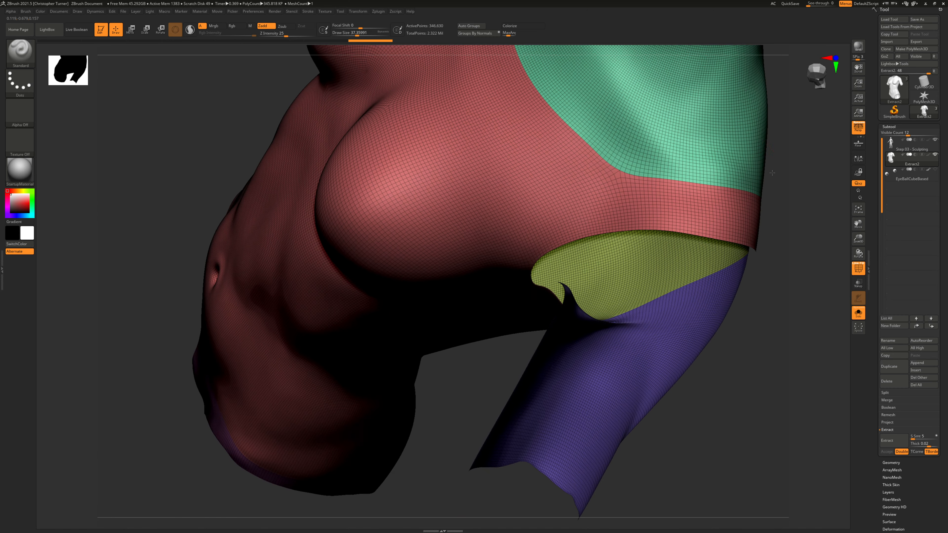
{"action": "left_click_drag", "start_coordinate": [787, 198], "coordinate": [635, 315]}
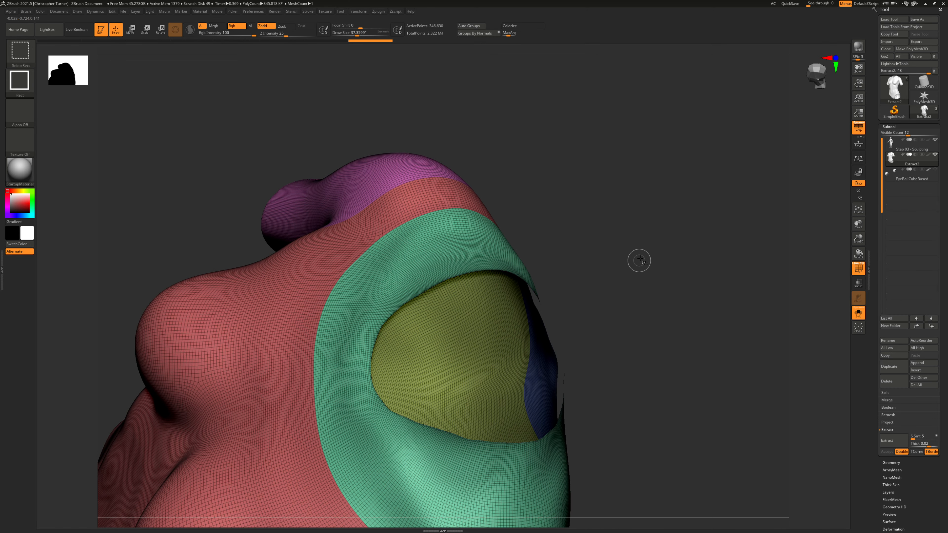
Invert the garment's visibility and hide the stray hip panel, leaving the opening border strips isolated
{"action": "left_click", "coordinate": [649, 271], "text": "ctrl+shift"}
{"action": "left_click_drag", "start_coordinate": [652, 273], "coordinate": [612, 226]}
{"action": "left_click", "coordinate": [434, 246], "text": "ctrl+shift"}
{"action": "left_click_drag", "start_coordinate": [486, 351], "coordinate": [525, 398]}
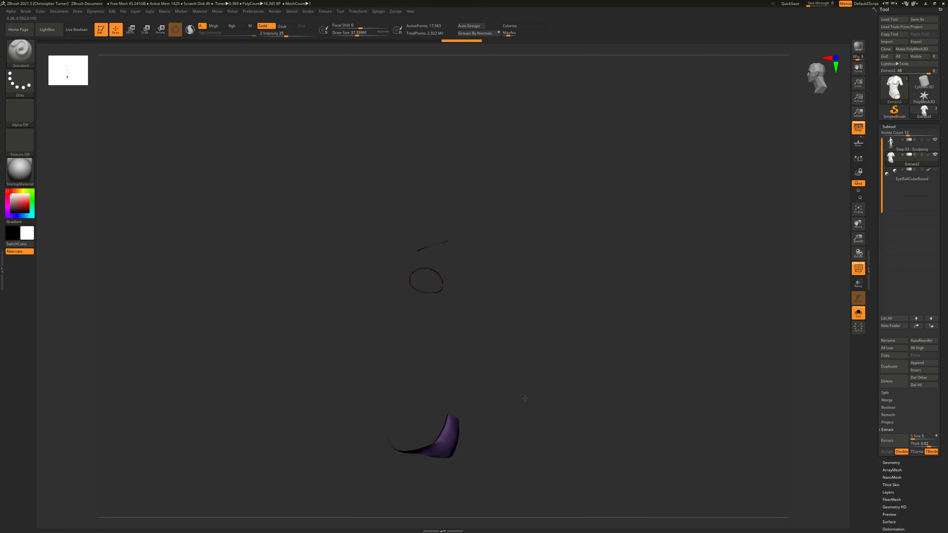
{"action": "left_click", "coordinate": [434, 452], "text": "ctrl+shift"}
{"action": "left_click_drag", "start_coordinate": [571, 334], "coordinate": [612, 310]}
{"action": "left_click_drag", "start_coordinate": [653, 332], "coordinate": [630, 406]}
{"action": "left_click", "coordinate": [667, 298], "text": "ctrl+shift"}
{"action": "key", "text": "ctrl+shift+z"}
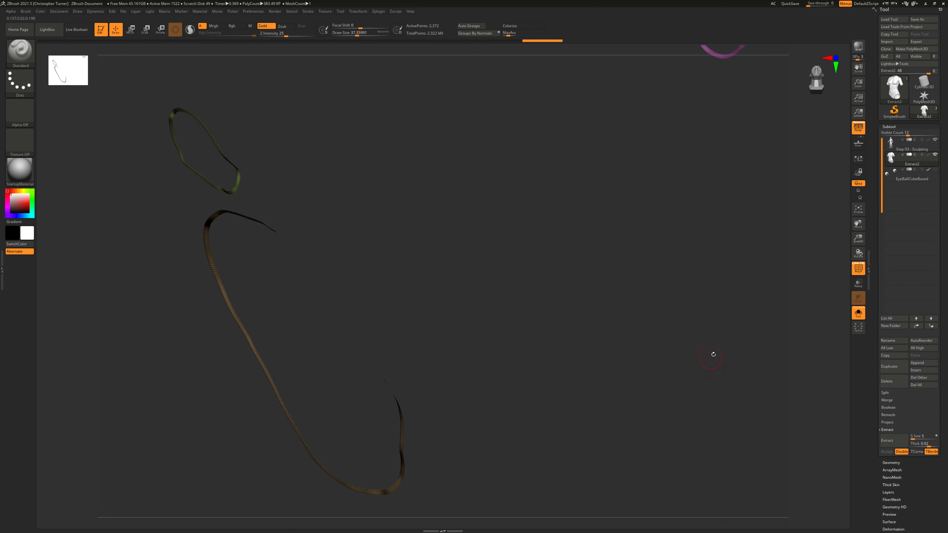
Add the missing leg-opening border strip to the isolated borders and hide the pelvis panel that came with it
{"action": "left_click_drag", "start_coordinate": [713, 354], "coordinate": [721, 361], "text": "ctrl+shift"}
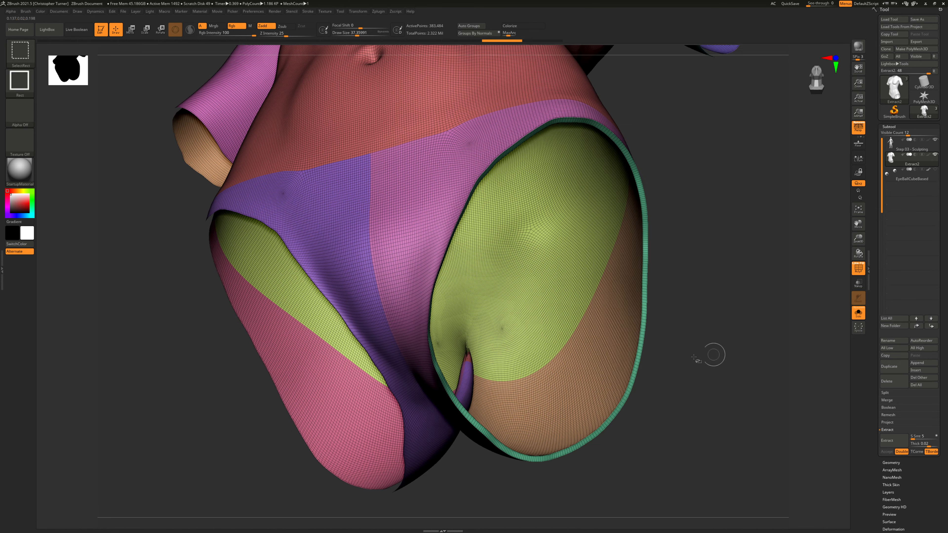
{"action": "left_click", "coordinate": [430, 297], "text": "ctrl+shift"}
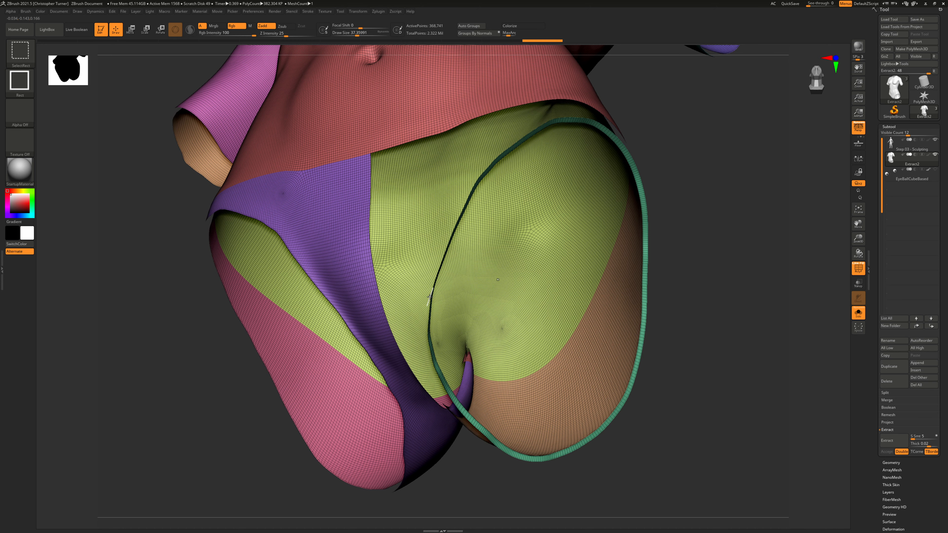
{"action": "left_click", "coordinate": [443, 384], "text": "ctrl+shift"}
{"action": "left_click_drag", "start_coordinate": [770, 396], "coordinate": [788, 420], "text": "ctrl+shift"}
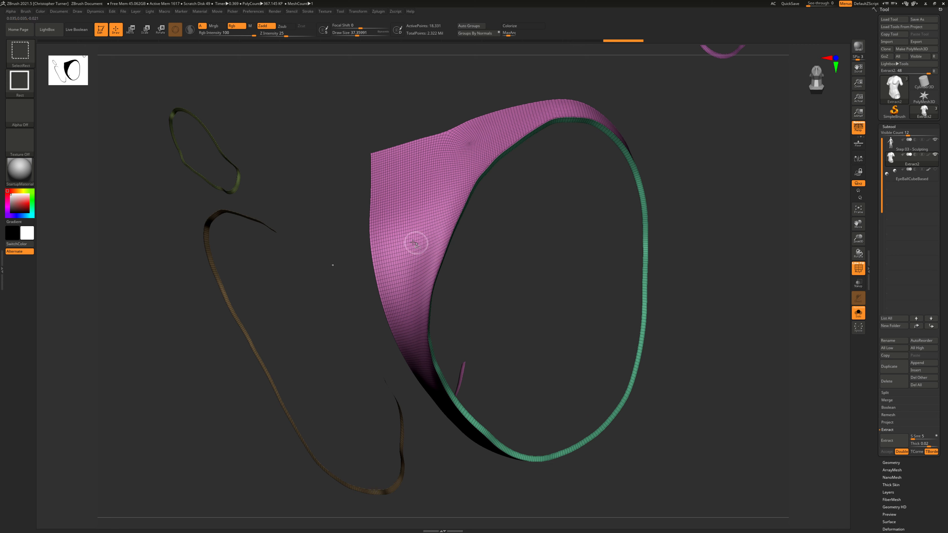
{"action": "left_click", "coordinate": [413, 242], "text": "ctrl+shift"}
{"action": "mouse_move", "coordinate": [688, 349]}
{"action": "left_mouse_down"}
{"action": "mouse_move", "coordinate": [662, 190]}
{"action": "mouse_move", "coordinate": [667, 348]}
{"action": "left_mouse_up"}
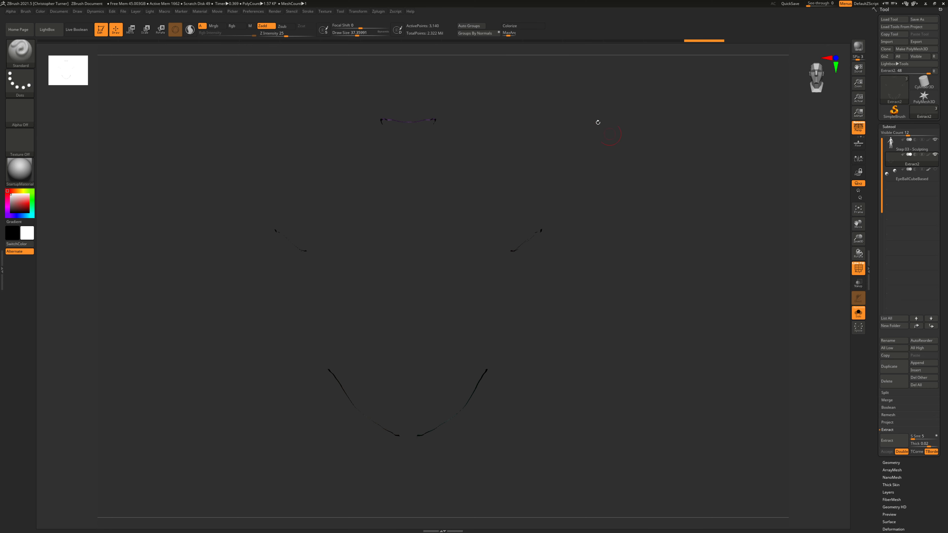
Regroup the isolated border strips with Auto Groups and switch the visibility back to the garment's inner and outer surfaces
{"action": "left_click", "coordinate": [468, 27]}
{"action": "left_click", "coordinate": [657, 242], "text": "ctrl+shift"}
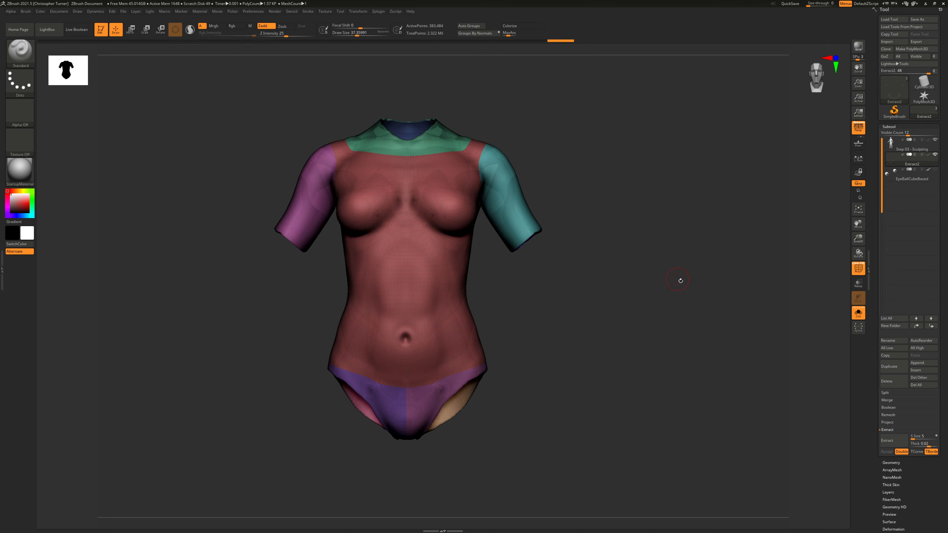
{"action": "left_click_drag", "start_coordinate": [679, 277], "coordinate": [662, 277]}
{"action": "left_click", "coordinate": [663, 277], "text": "ctrl+shift"}
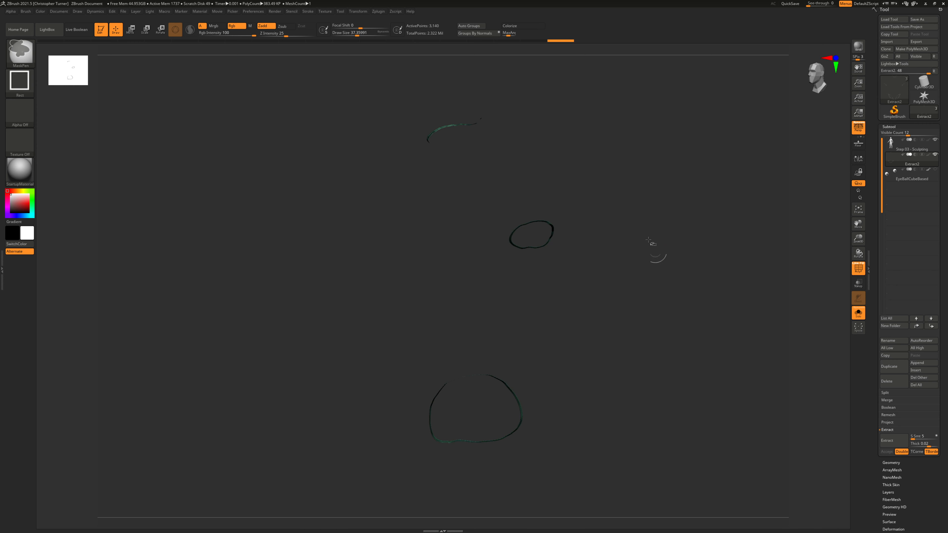
{"action": "left_click_drag", "start_coordinate": [646, 217], "coordinate": [667, 280], "text": "ctrl+shift"}
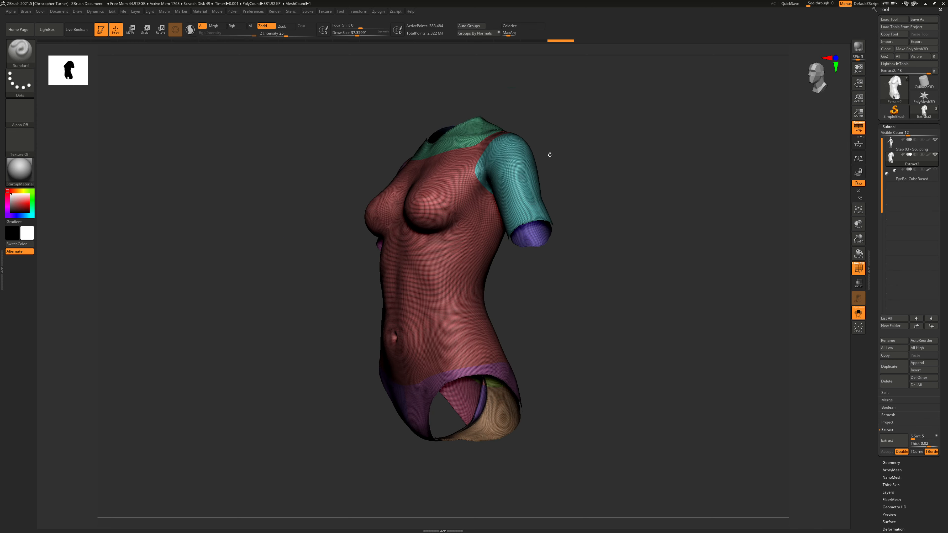
Regroup the garment's outer and inner surfaces with Groups By Normals
{"action": "left_click", "coordinate": [471, 33]}
{"action": "left_click_drag", "start_coordinate": [589, 149], "coordinate": [356, 239]}
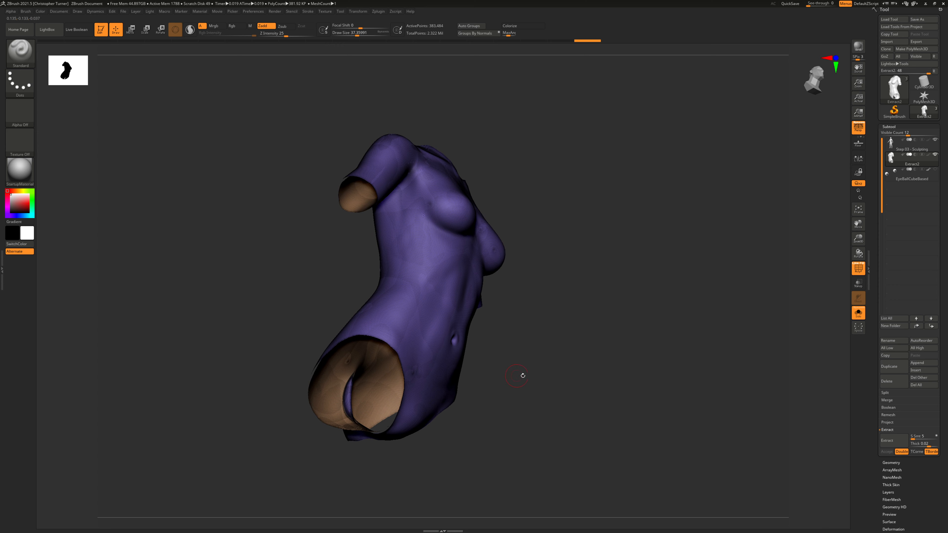
{"action": "mouse_move", "coordinate": [527, 375]}
{"action": "left_mouse_down"}
{"action": "mouse_move", "coordinate": [611, 332]}
{"action": "mouse_move", "coordinate": [622, 302]}
{"action": "left_mouse_up"}
Isolate the garment's outer-surface polygroup and delete all hidden geometry with Del Hidden
{"action": "key", "text": "ctrl+shift"}
{"action": "left_click", "coordinate": [422, 219], "text": "ctrl+shift"}
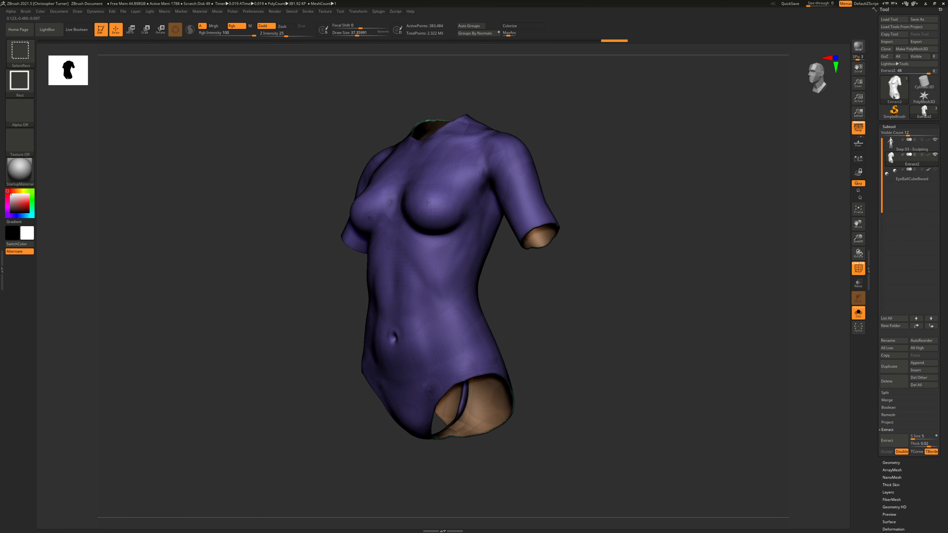
{"action": "left_click_drag", "start_coordinate": [658, 265], "coordinate": [639, 281]}
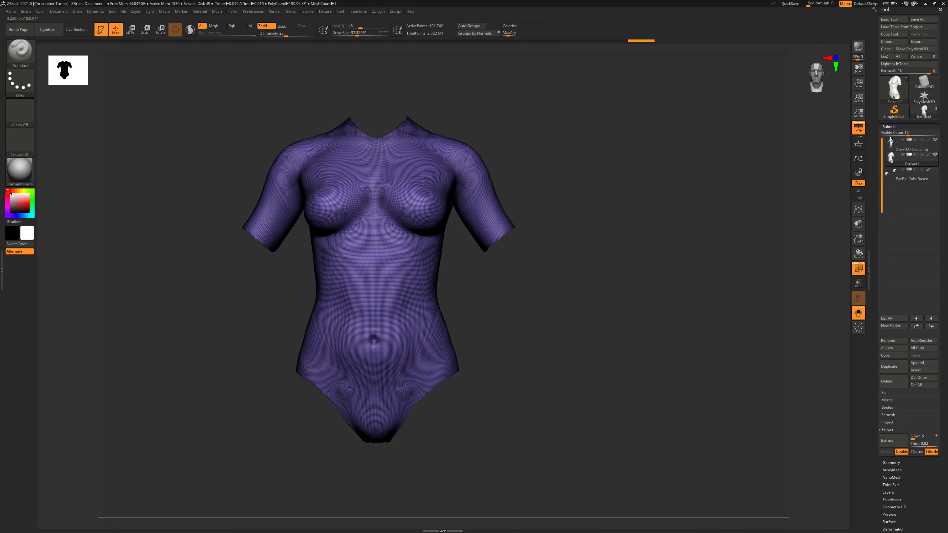
{"action": "left_click", "coordinate": [889, 127]}
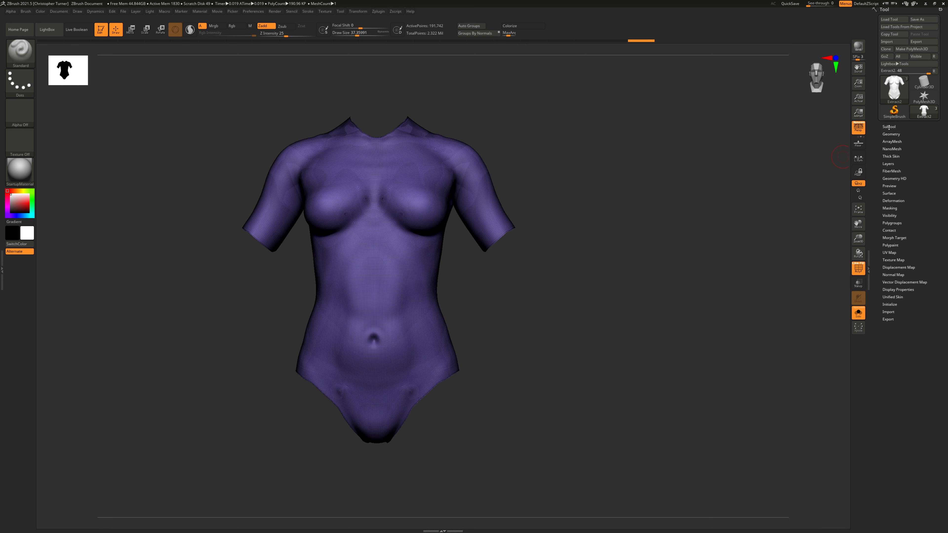
{"action": "left_click", "coordinate": [892, 134]}
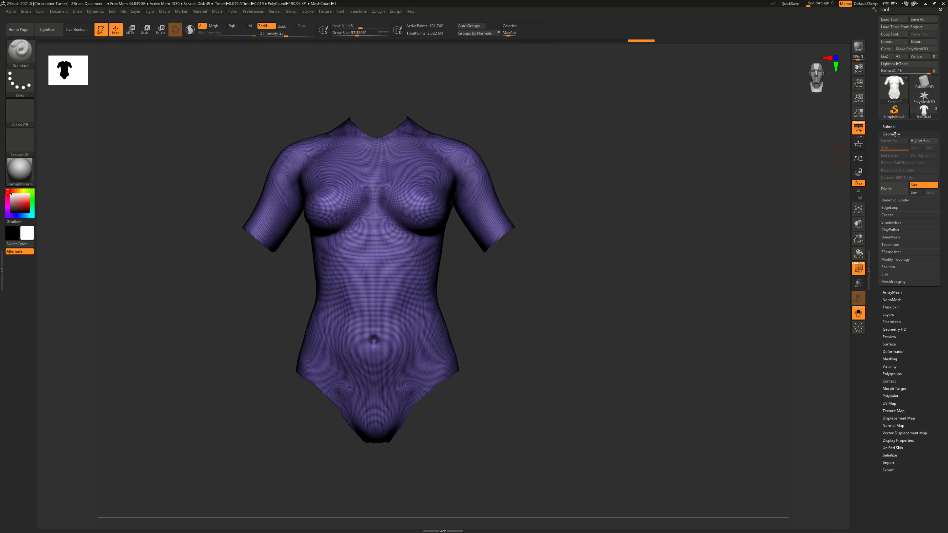
{"action": "left_click", "coordinate": [891, 260]}
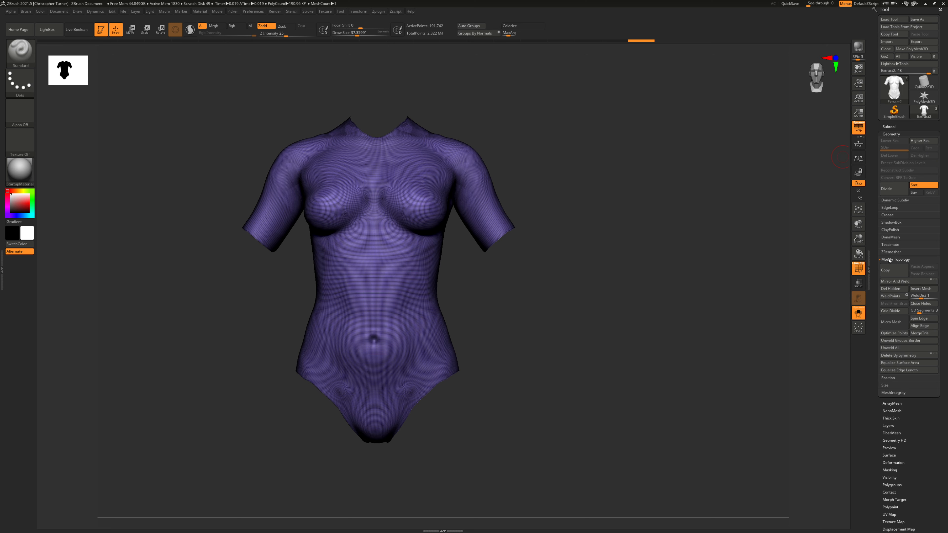
{"action": "left_click", "coordinate": [891, 289]}
Examine the single-layer bodysuit shell from the front, back and sides, including its neck, sleeve and leg openings
{"action": "left_click_drag", "start_coordinate": [671, 181], "coordinate": [727, 330]}
{"action": "left_click_drag", "start_coordinate": [578, 142], "coordinate": [713, 347], "text": "ctrl+shift"}
{"action": "left_click_drag", "start_coordinate": [600, 160], "coordinate": [644, 224], "text": "ctrl+shift"}
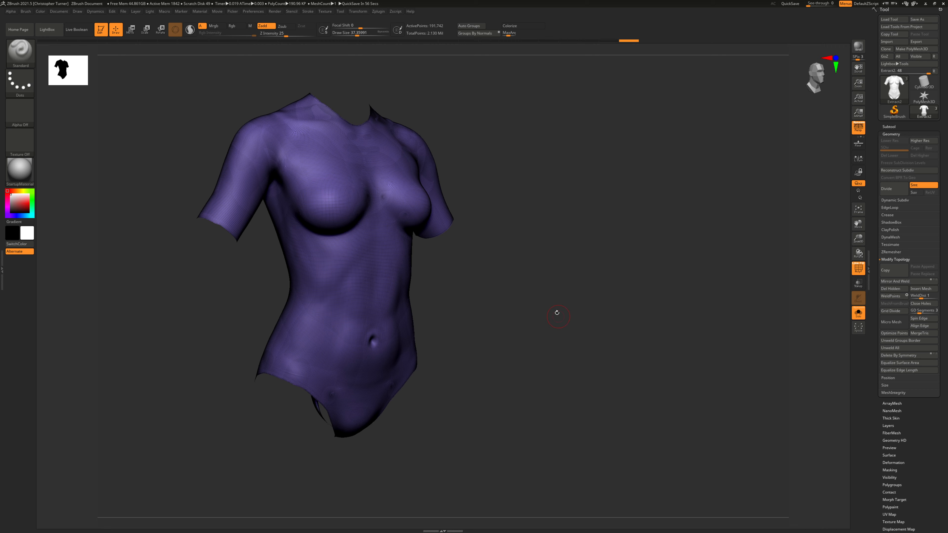
{"action": "left_click_drag", "start_coordinate": [557, 313], "coordinate": [629, 293]}
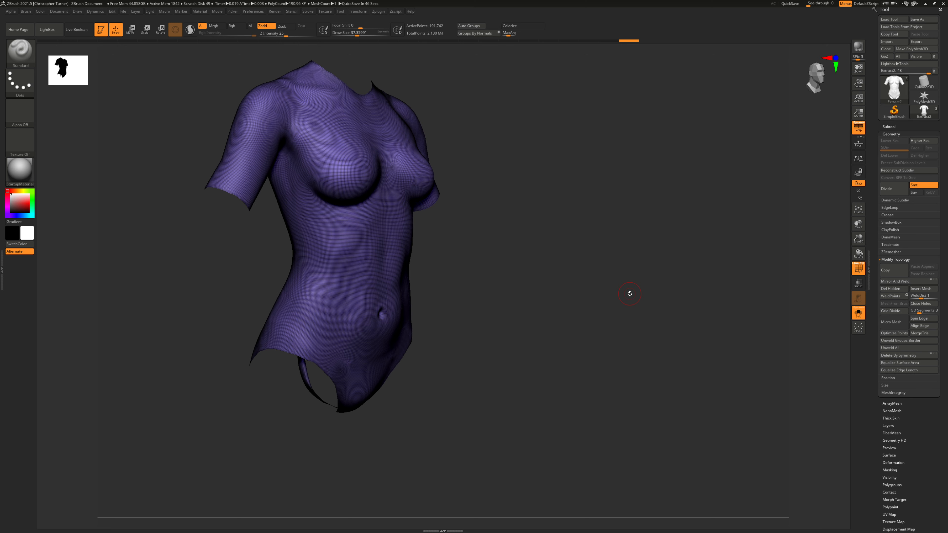
{"action": "left_click_drag", "start_coordinate": [583, 267], "coordinate": [543, 257]}
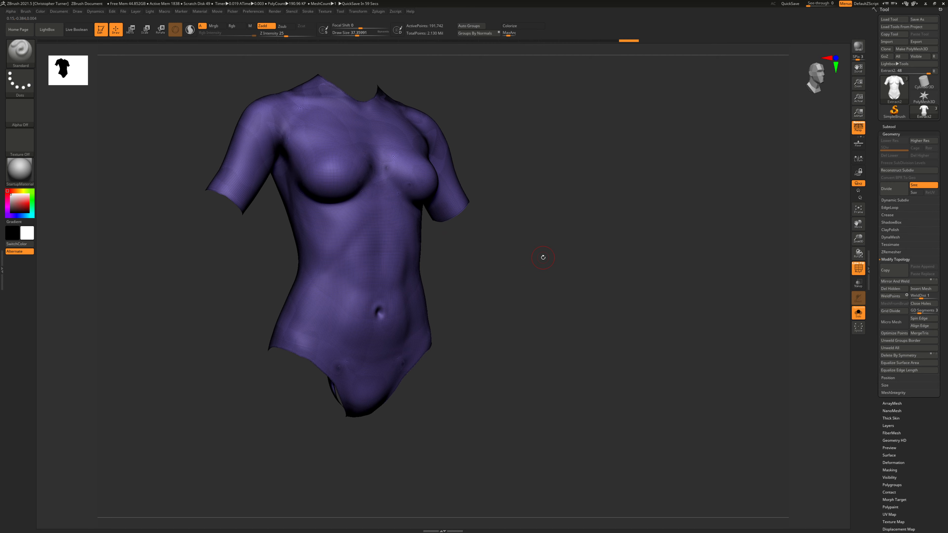
{"action": "left_click_drag", "start_coordinate": [583, 312], "coordinate": [494, 348]}
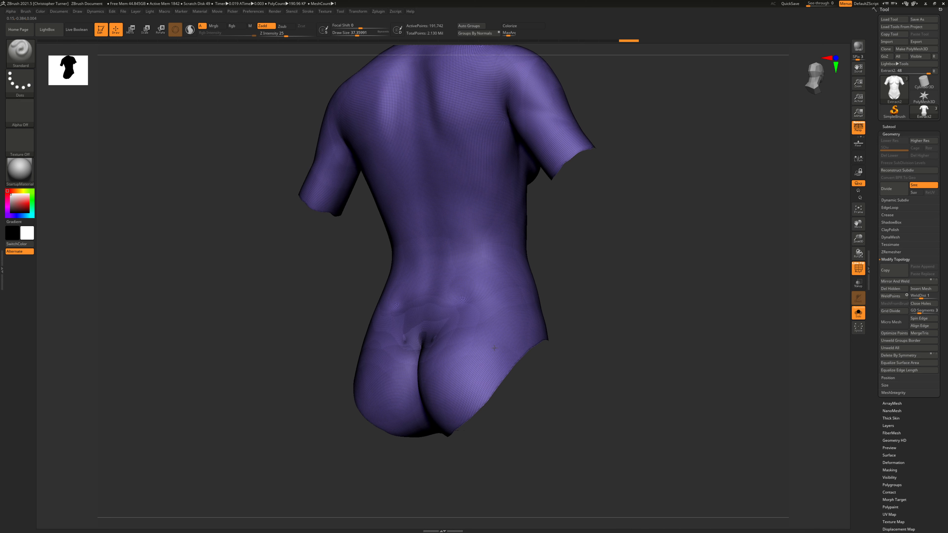
{"action": "left_click_drag", "start_coordinate": [669, 304], "coordinate": [384, 329]}
{"action": "left_click_drag", "start_coordinate": [515, 328], "coordinate": [475, 351]}
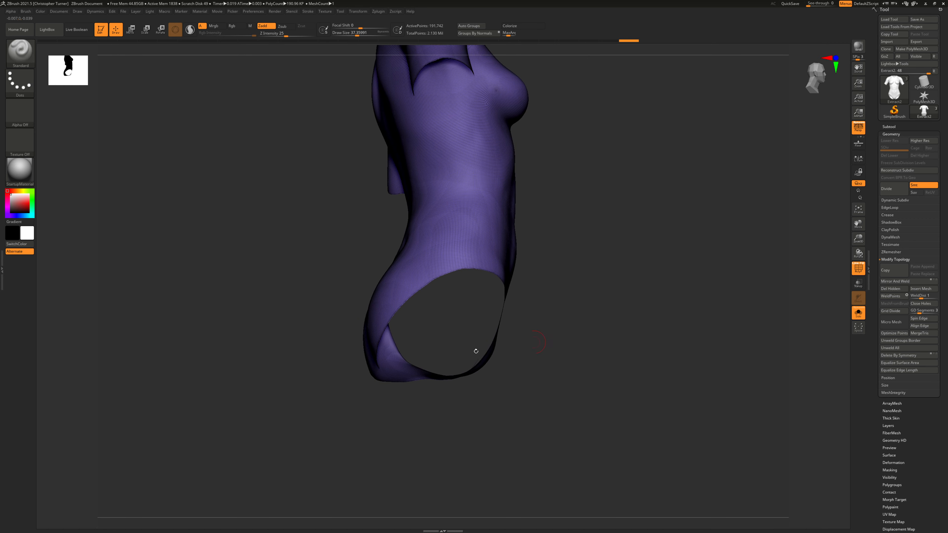
{"action": "left_click_drag", "start_coordinate": [319, 289], "coordinate": [376, 342]}
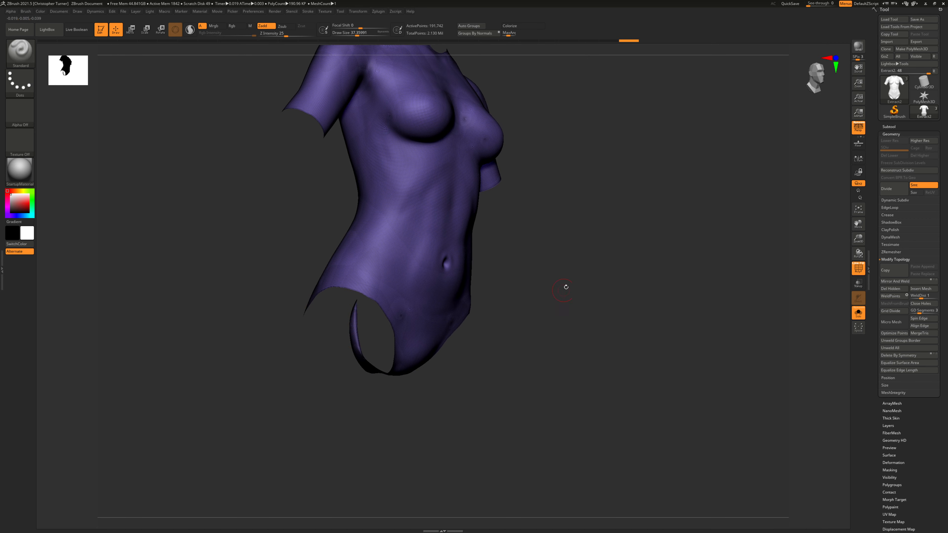
{"action": "left_click_drag", "start_coordinate": [565, 285], "coordinate": [603, 271], "text": "shift"}
{"action": "key", "text": "f"}
{"action": "left_click_drag", "start_coordinate": [660, 264], "coordinate": [774, 287]}
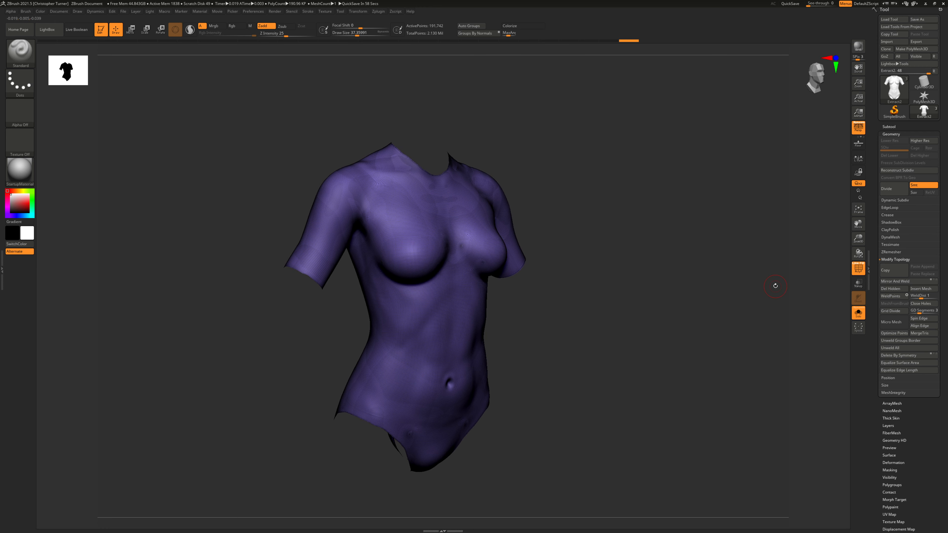
{"action": "left_click_drag", "start_coordinate": [705, 297], "coordinate": [650, 308]}
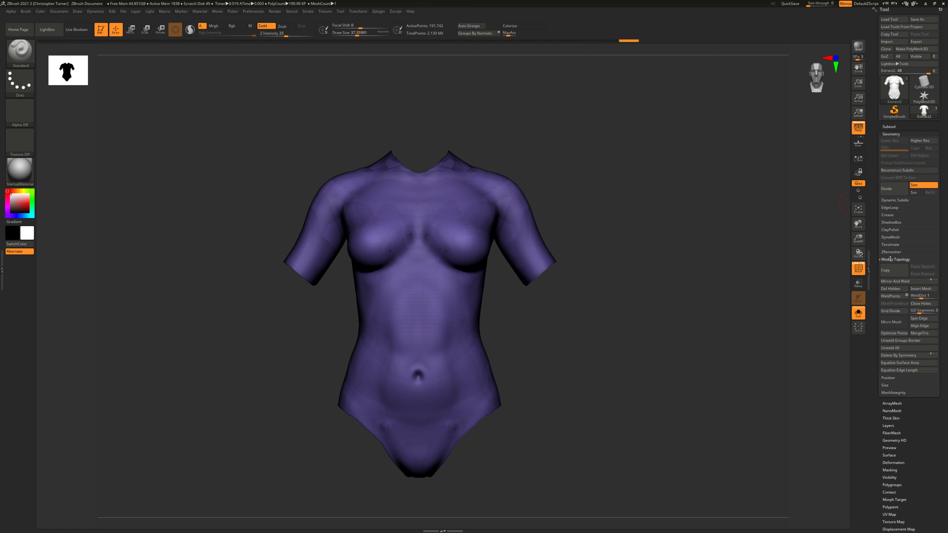
{"action": "left_click_drag", "start_coordinate": [804, 336], "coordinate": [436, 413]}
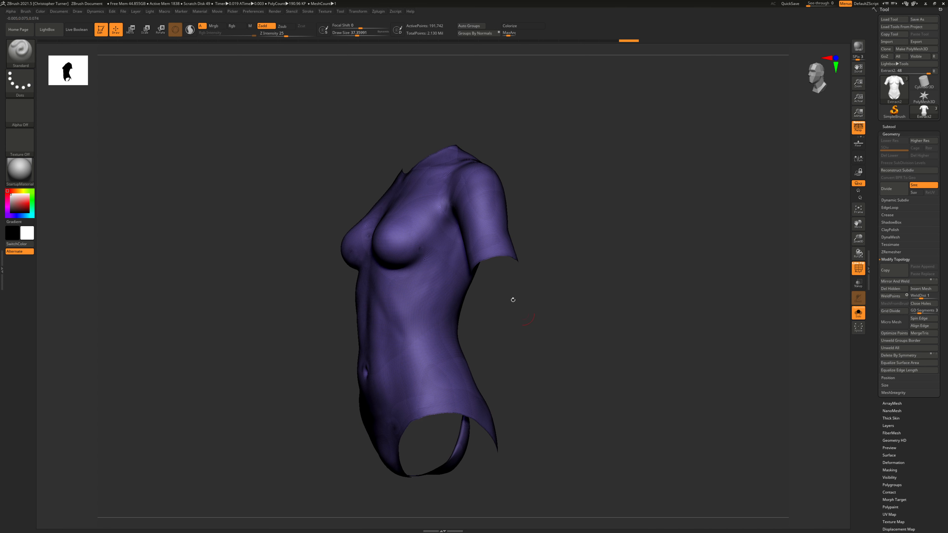
{"action": "left_click_drag", "start_coordinate": [512, 300], "coordinate": [564, 299]}
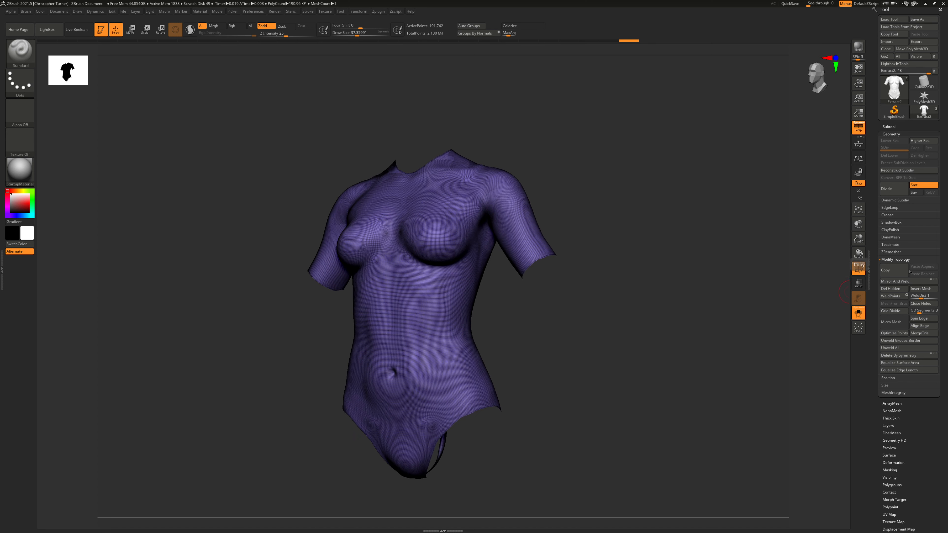
Remesh the bodysuit shell with DynaMesh at resolution 1760 and inspect the wireframe from the front
{"action": "left_click", "coordinate": [895, 259]}
{"action": "left_click", "coordinate": [890, 237]}
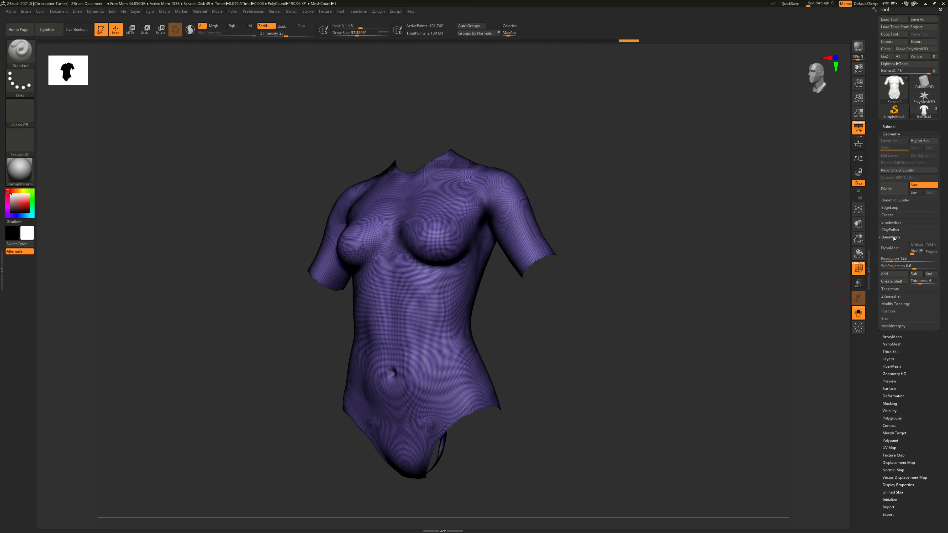
{"action": "left_click", "coordinate": [916, 261]}
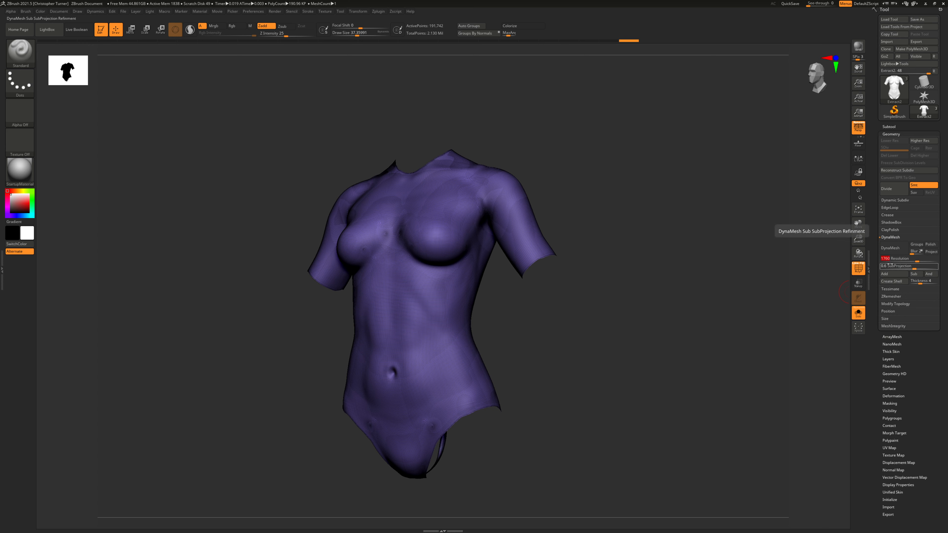
{"action": "left_click", "coordinate": [891, 248]}
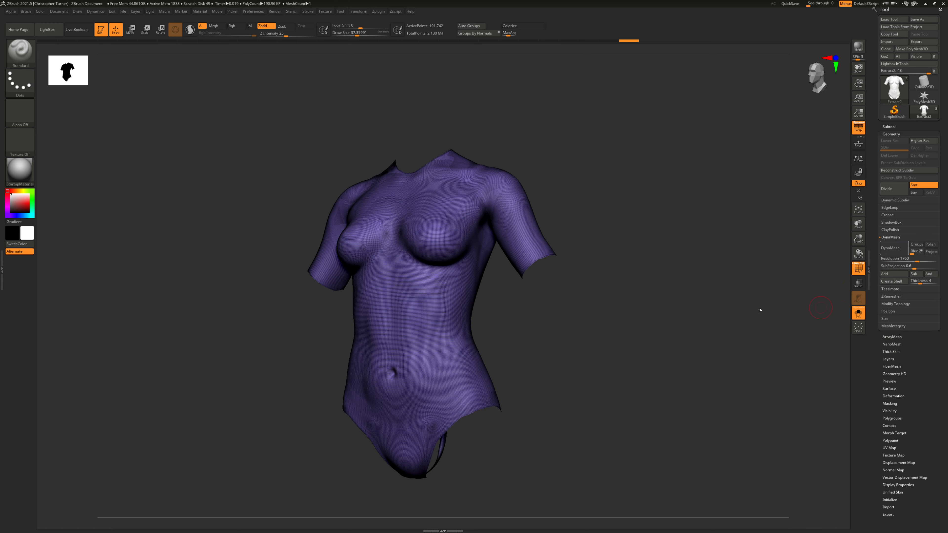
{"action": "left_click_drag", "start_coordinate": [640, 289], "coordinate": [677, 277]}
{"action": "key", "text": "shift"}
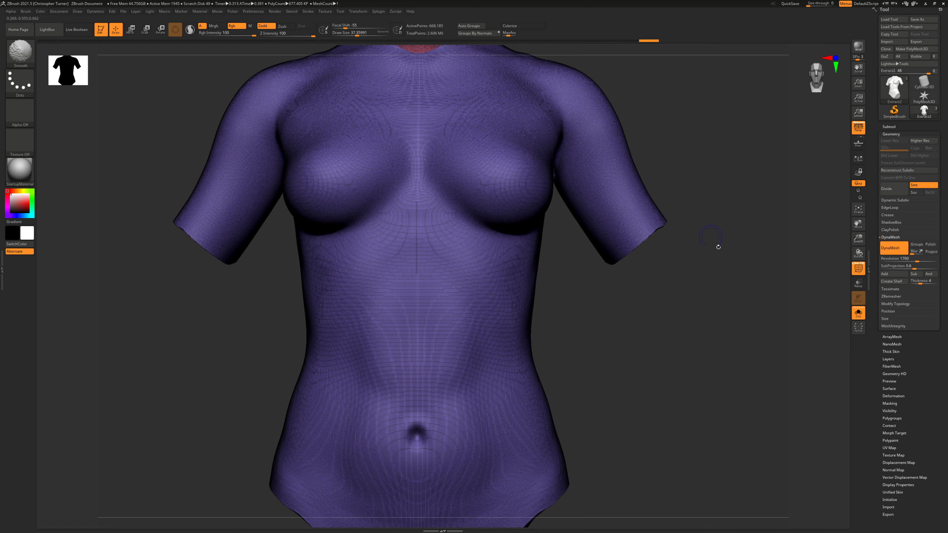
{"action": "key", "text": "shift+f"}
{"action": "key", "text": "shift+f"}
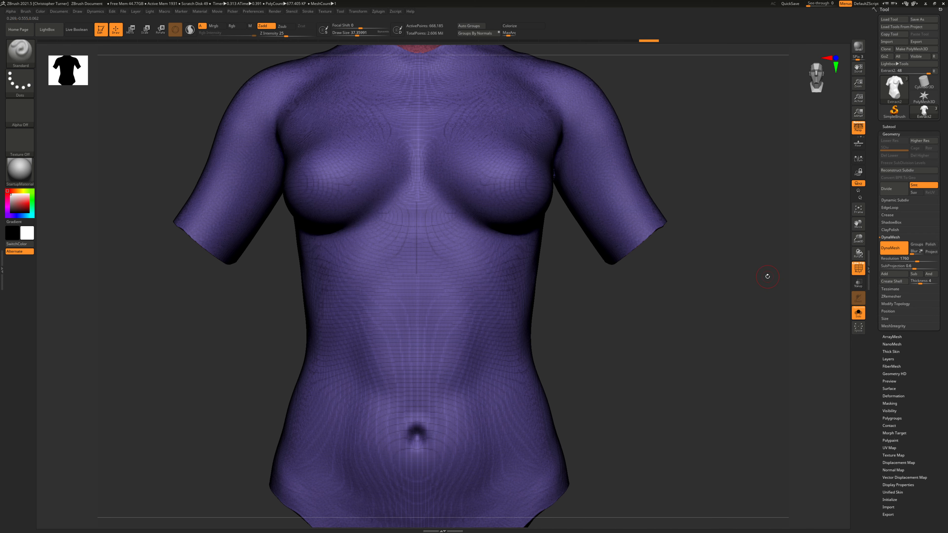
Inspect the remeshed bodysuit shell from the front and at an angle, and turn off its polygroup wireframe display
{"action": "mouse_move", "coordinate": [766, 273]}
{"action": "left_mouse_down", "text": "alt"}
{"action": "mouse_move", "coordinate": [749, 250]}
{"action": "mouse_move", "coordinate": [753, 285]}
{"action": "left_mouse_up", "text": "alt"}
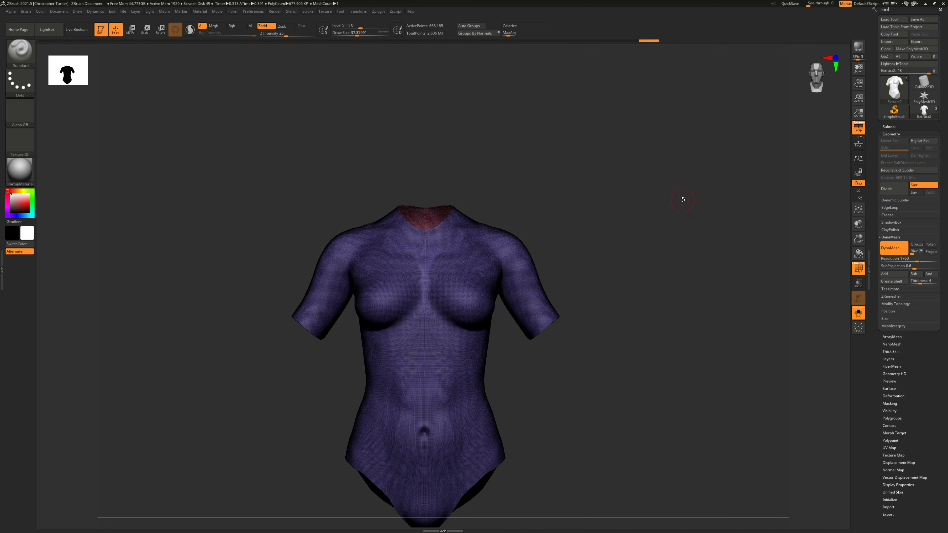
{"action": "left_click_drag", "start_coordinate": [687, 207], "coordinate": [641, 233]}
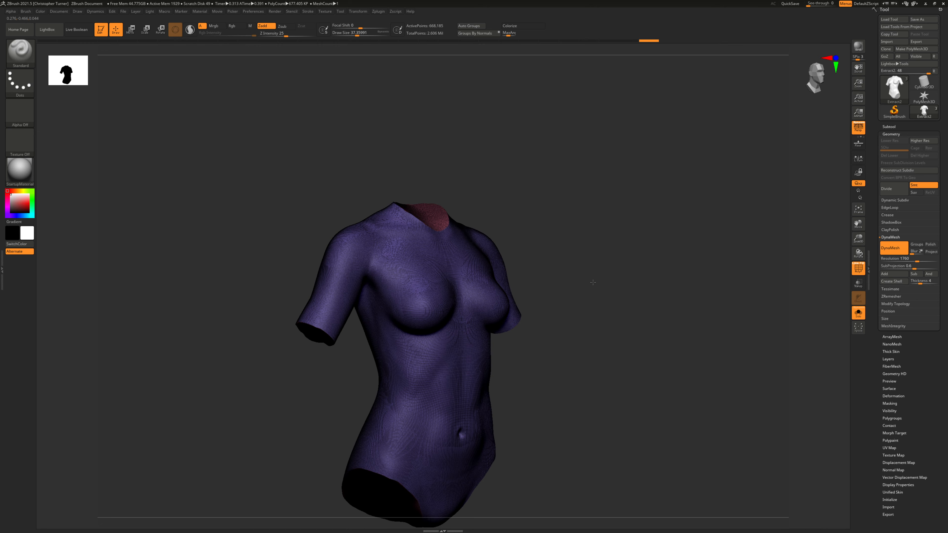
{"action": "left_click_drag", "start_coordinate": [593, 283], "coordinate": [688, 292]}
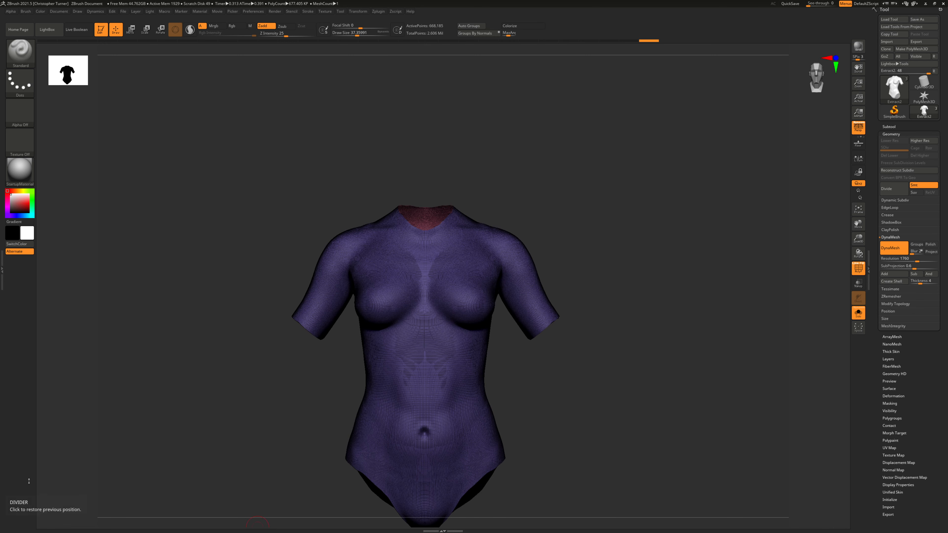
{"action": "key", "text": "shift+f"}
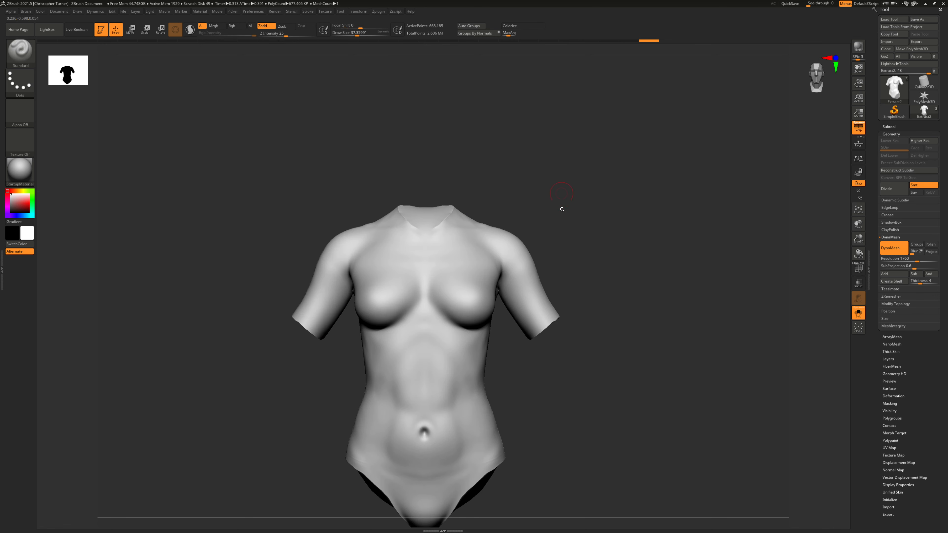
{"action": "left_click_drag", "start_coordinate": [562, 208], "coordinate": [630, 260]}
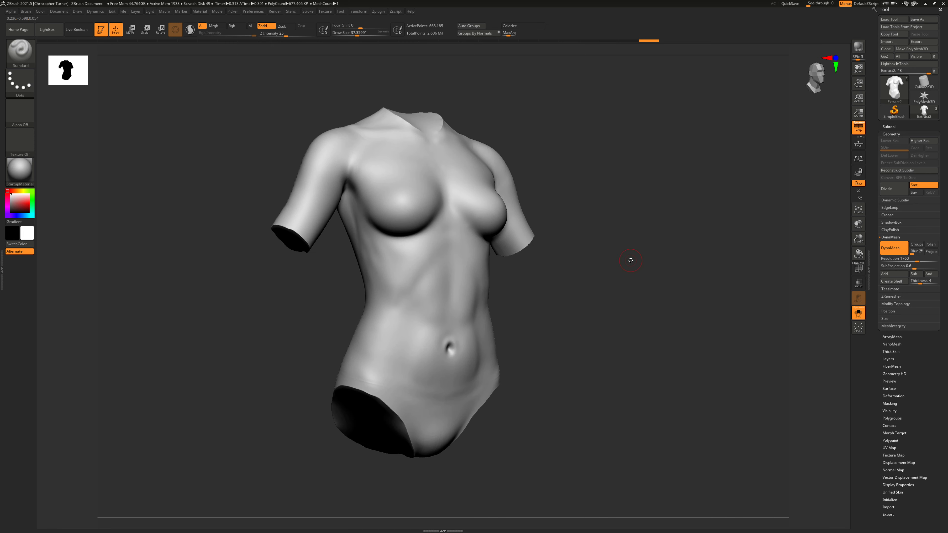
Choose the ClayBuildup brush and set the bodysuit's display colour to mid-grey
{"action": "key", "text": "b"}
{"action": "key", "text": "c"}
{"action": "key", "text": "b"}
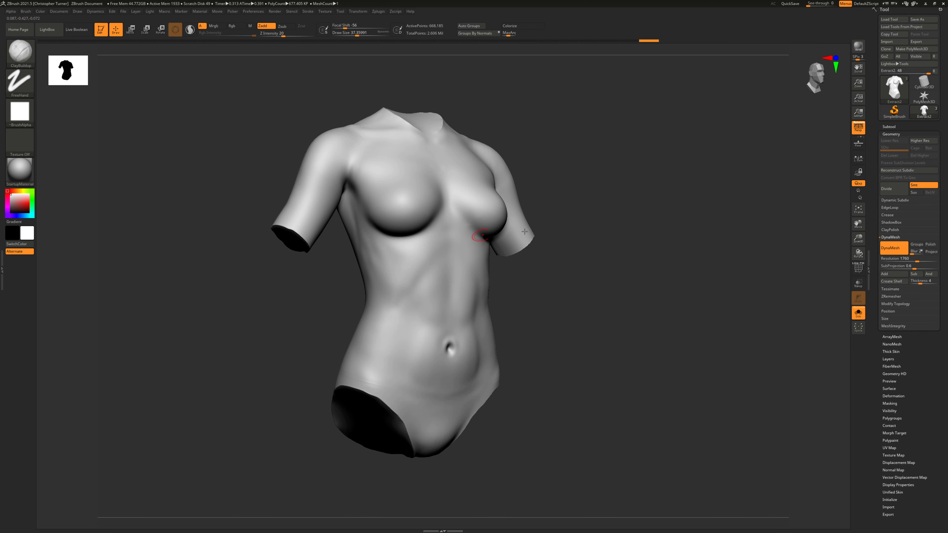
{"action": "left_click_drag", "start_coordinate": [601, 235], "coordinate": [582, 247]}
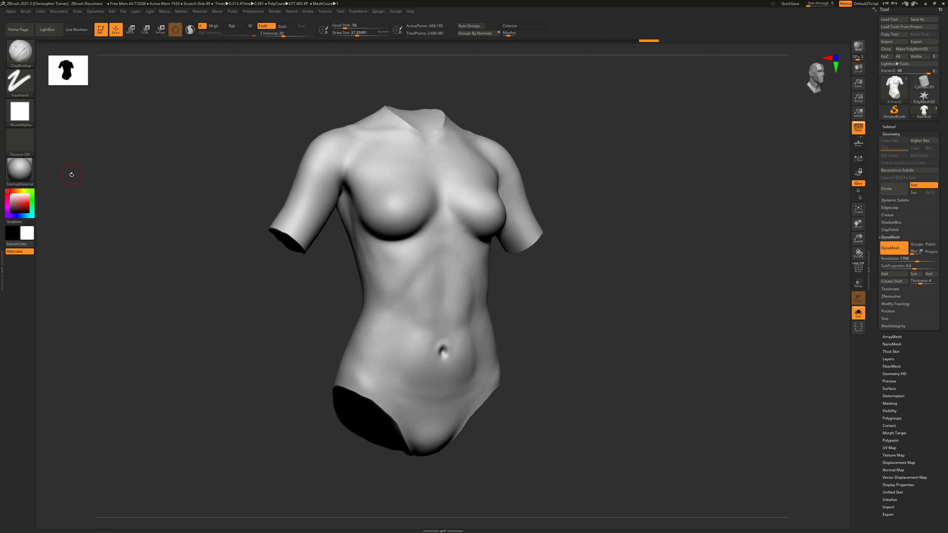
{"action": "left_click", "coordinate": [10, 201]}
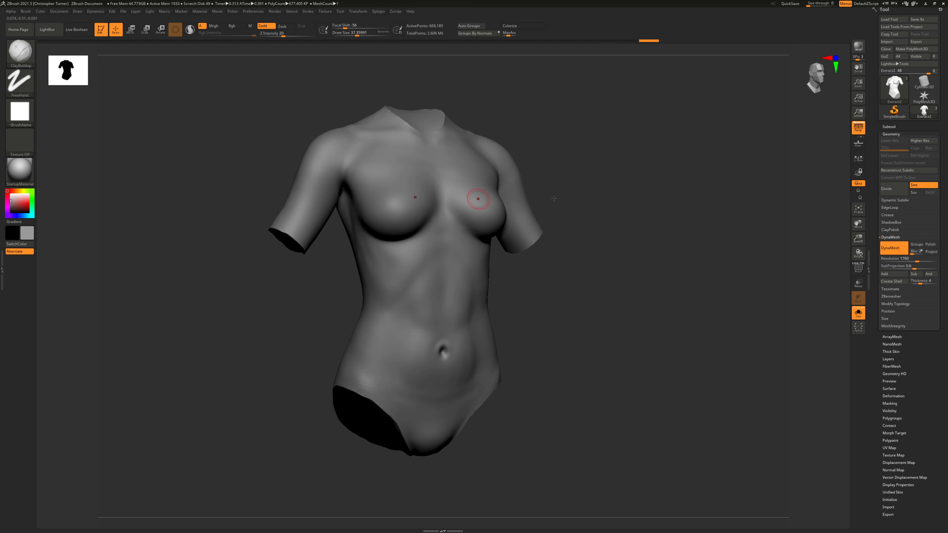
{"action": "mouse_move", "coordinate": [560, 209]}
{"action": "left_mouse_down"}
{"action": "mouse_move", "coordinate": [630, 228]}
{"action": "mouse_move", "coordinate": [650, 261]}
{"action": "left_mouse_up"}
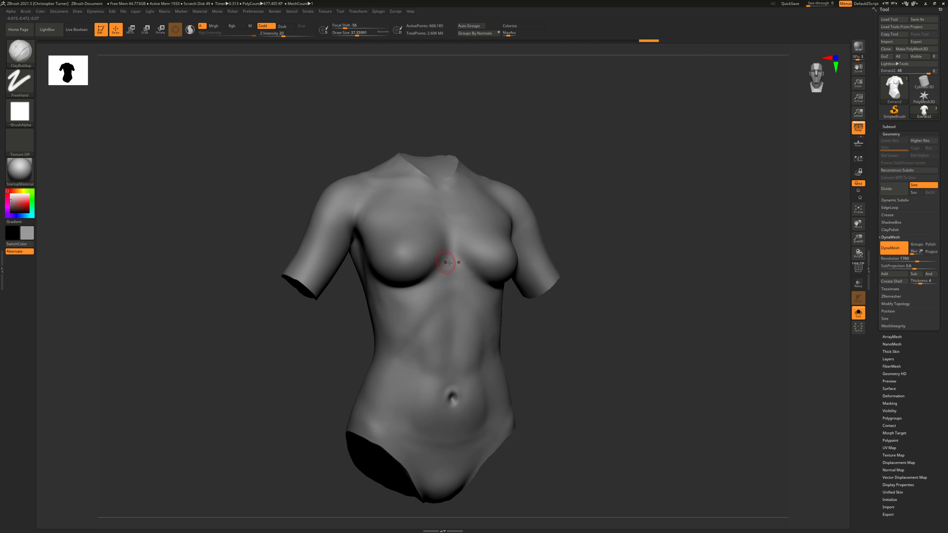
Set the brush's draw size to about 66 and build up clay across the hollow between the breasts
{"action": "key", "text": "space"}
{"action": "left_click_drag", "start_coordinate": [440, 271], "coordinate": [445, 270]}
{"action": "left_click_drag", "start_coordinate": [612, 247], "coordinate": [568, 264]}
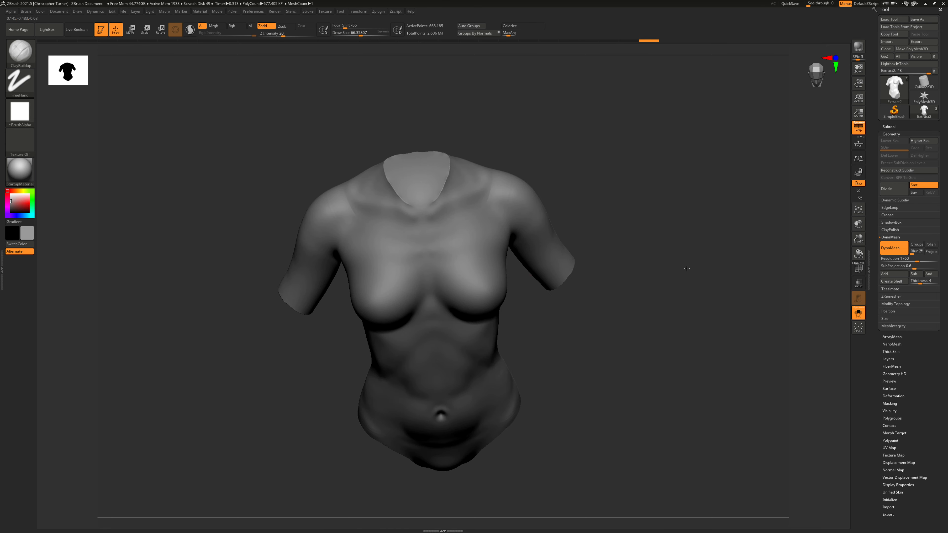
{"action": "mouse_move", "coordinate": [687, 268]}
{"action": "left_mouse_down"}
{"action": "mouse_move", "coordinate": [454, 286]}
{"action": "mouse_move", "coordinate": [444, 283]}
{"action": "mouse_move", "coordinate": [453, 258]}
{"action": "mouse_move", "coordinate": [474, 269]}
{"action": "mouse_move", "coordinate": [441, 287]}
{"action": "mouse_move", "coordinate": [485, 292]}
{"action": "mouse_move", "coordinate": [465, 286]}
{"action": "mouse_move", "coordinate": [477, 261]}
{"action": "mouse_move", "coordinate": [450, 249]}
{"action": "mouse_move", "coordinate": [434, 258]}
{"action": "mouse_move", "coordinate": [485, 265]}
{"action": "left_mouse_up"}
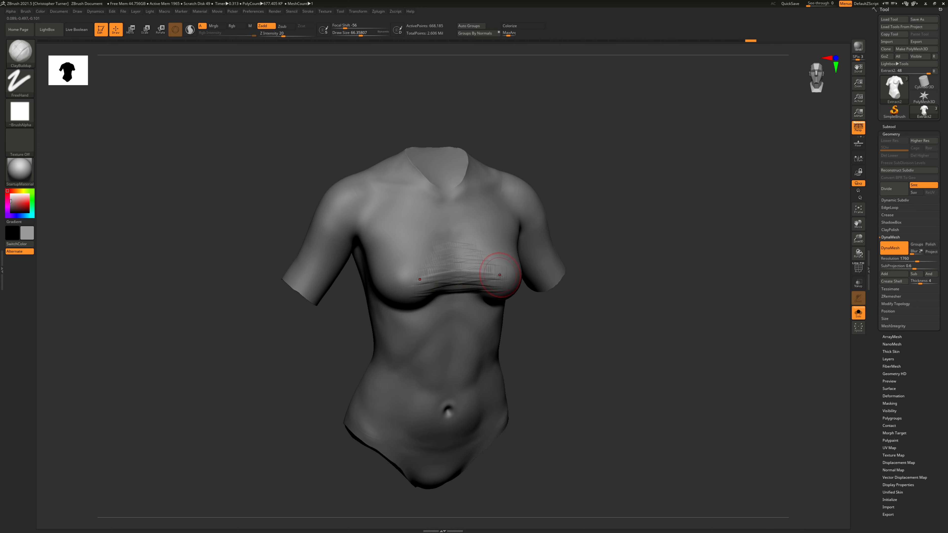
Fill the cleavage and its underside with more clay, checking the latest strokes through the undo history
{"action": "left_click_drag", "start_coordinate": [645, 284], "coordinate": [648, 314]}
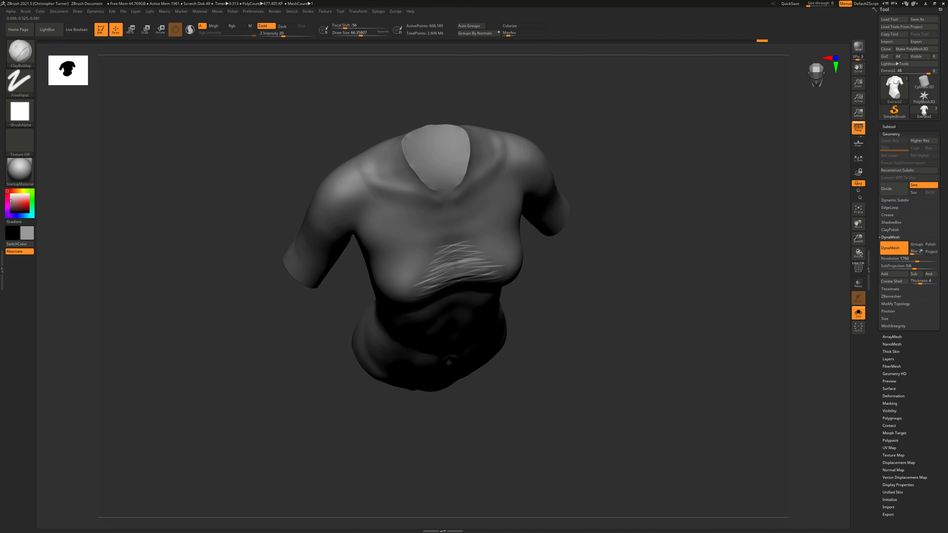
{"action": "mouse_move", "coordinate": [456, 268]}
{"action": "left_mouse_down"}
{"action": "mouse_move", "coordinate": [481, 257]}
{"action": "mouse_move", "coordinate": [444, 253]}
{"action": "mouse_move", "coordinate": [466, 248]}
{"action": "mouse_move", "coordinate": [422, 265]}
{"action": "mouse_move", "coordinate": [484, 255]}
{"action": "left_mouse_up"}
{"action": "left_click_drag", "start_coordinate": [419, 269], "coordinate": [490, 259]}
{"action": "mouse_move", "coordinate": [615, 305]}
{"action": "left_mouse_down"}
{"action": "mouse_move", "coordinate": [625, 248]}
{"action": "mouse_move", "coordinate": [661, 239]}
{"action": "mouse_move", "coordinate": [663, 219]}
{"action": "left_mouse_up"}
{"action": "mouse_move", "coordinate": [459, 284]}
{"action": "left_mouse_down"}
{"action": "mouse_move", "coordinate": [490, 272]}
{"action": "mouse_move", "coordinate": [443, 290]}
{"action": "left_mouse_up"}
{"action": "left_click_drag", "start_coordinate": [442, 290], "coordinate": [461, 285]}
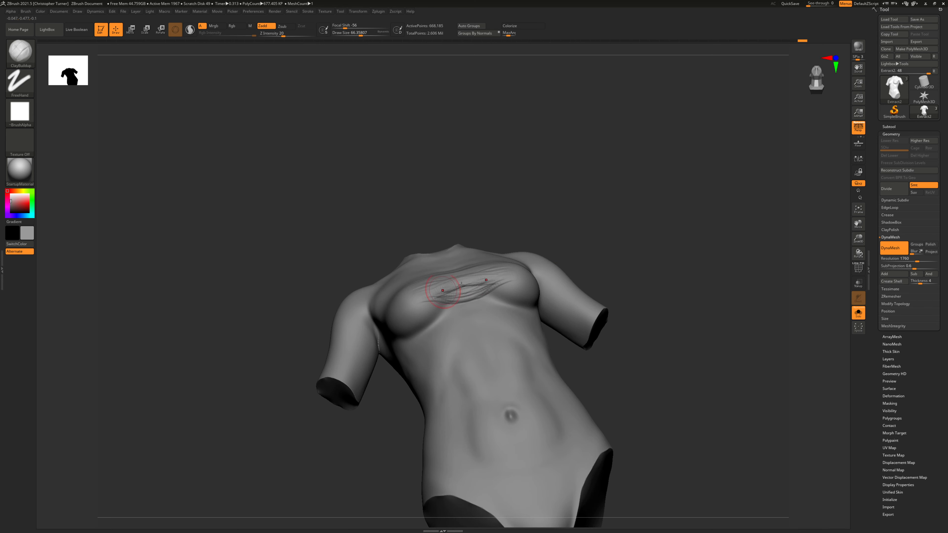
{"action": "key", "text": "ctrl+z"}
{"action": "key", "text": "ctrl+z"}
{"action": "key", "text": "ctrl+z"}
{"action": "key", "text": "ctrl+z"}
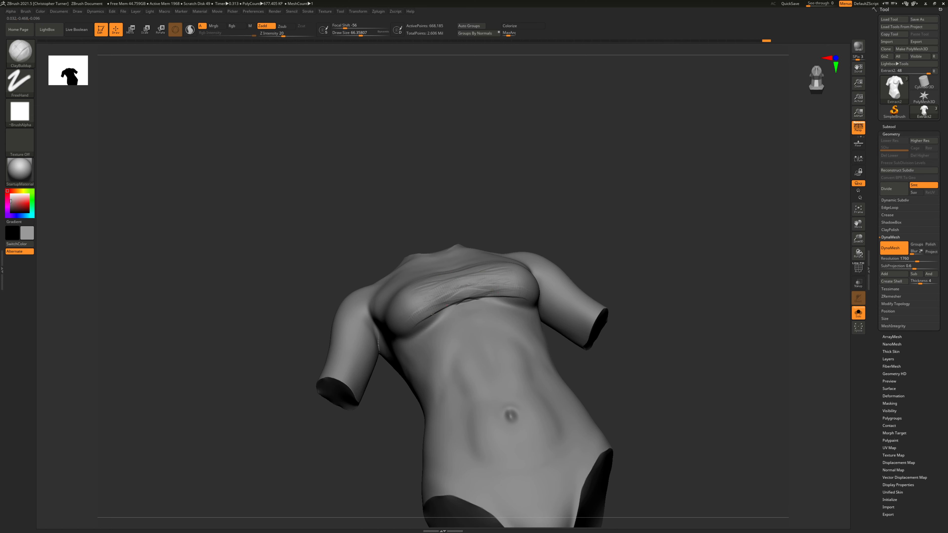
{"action": "key", "text": "ctrl+shift+z"}
{"action": "key", "text": "ctrl+shift+z"}
{"action": "key", "text": "ctrl+shift+z"}
{"action": "key", "text": "ctrl+shift+z"}
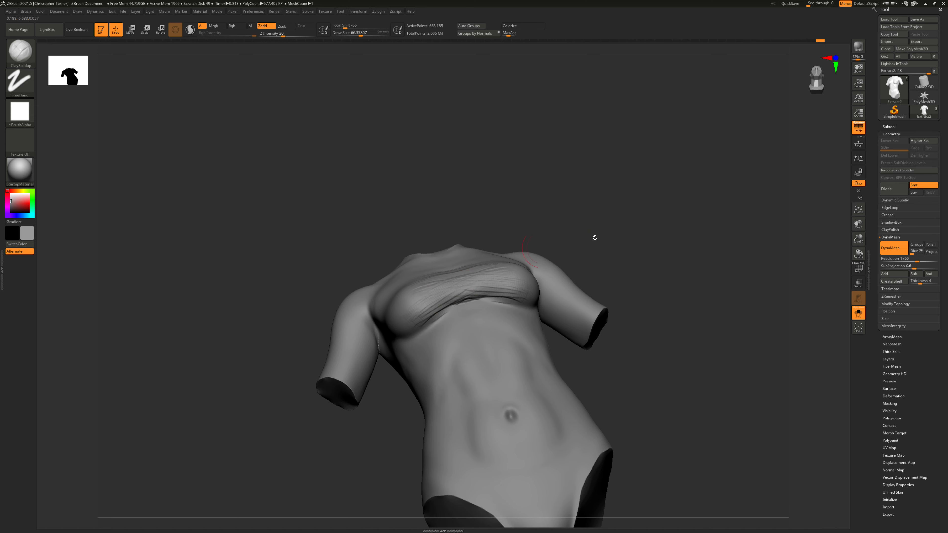
{"action": "mouse_move", "coordinate": [594, 237]}
{"action": "left_mouse_down"}
{"action": "mouse_move", "coordinate": [662, 256]}
{"action": "mouse_move", "coordinate": [614, 288]}
{"action": "left_mouse_up"}
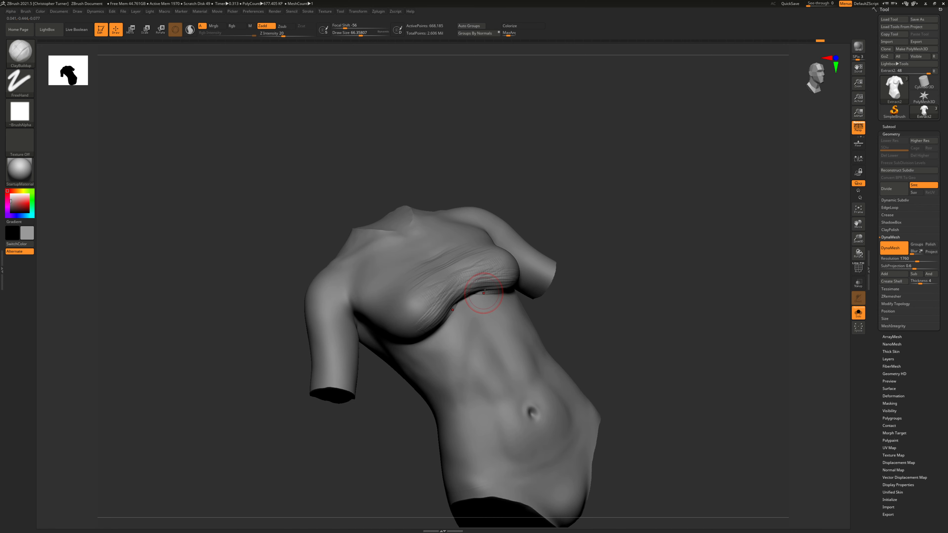
Check the latest strokes through the undo history and build up the crease beneath the bust so the fabric bridges it
{"action": "key", "text": "ctrl+z"}
{"action": "key", "text": "ctrl+z"}
{"action": "key", "text": "ctrl+z"}
{"action": "key", "text": "ctrl+z"}
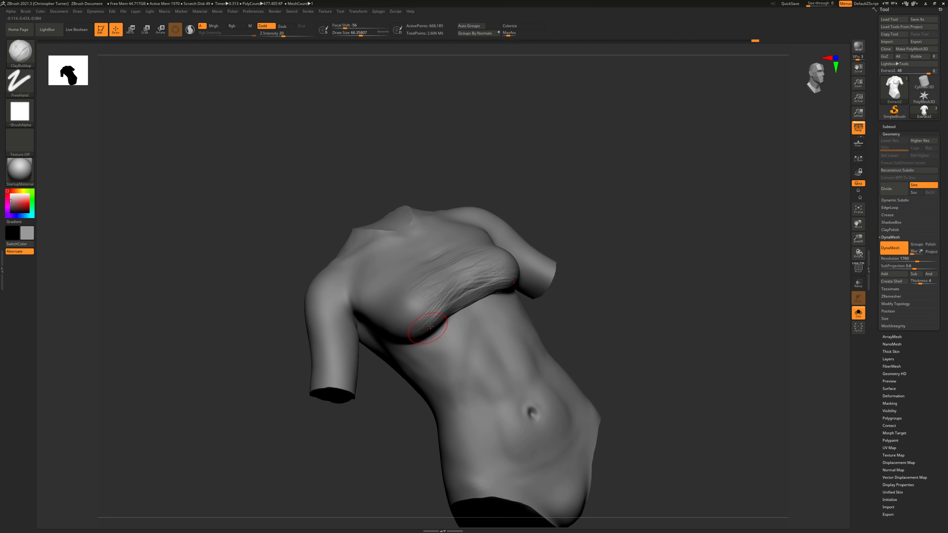
{"action": "key", "text": "ctrl+shift+z"}
{"action": "key", "text": "ctrl+shift+z"}
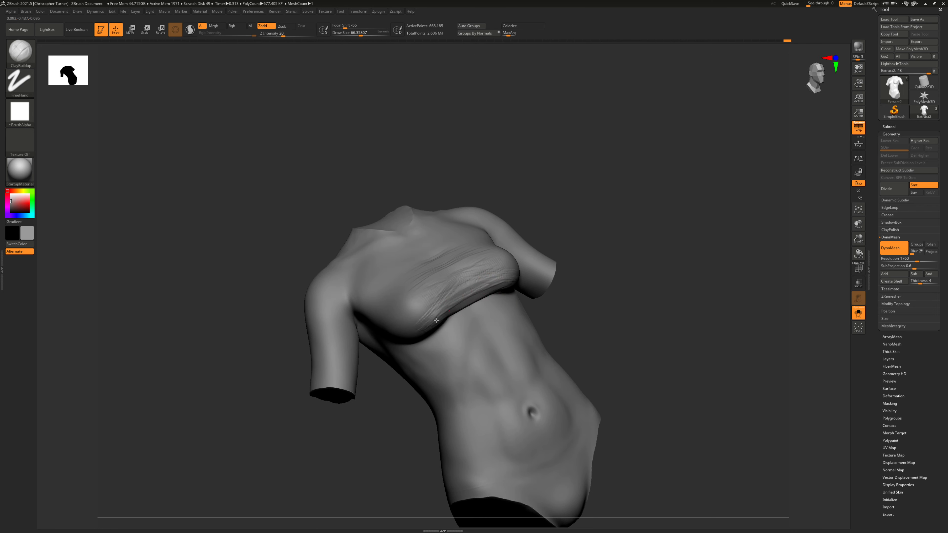
{"action": "key", "text": "ctrl+shift+z"}
{"action": "key", "text": "ctrl+shift+z"}
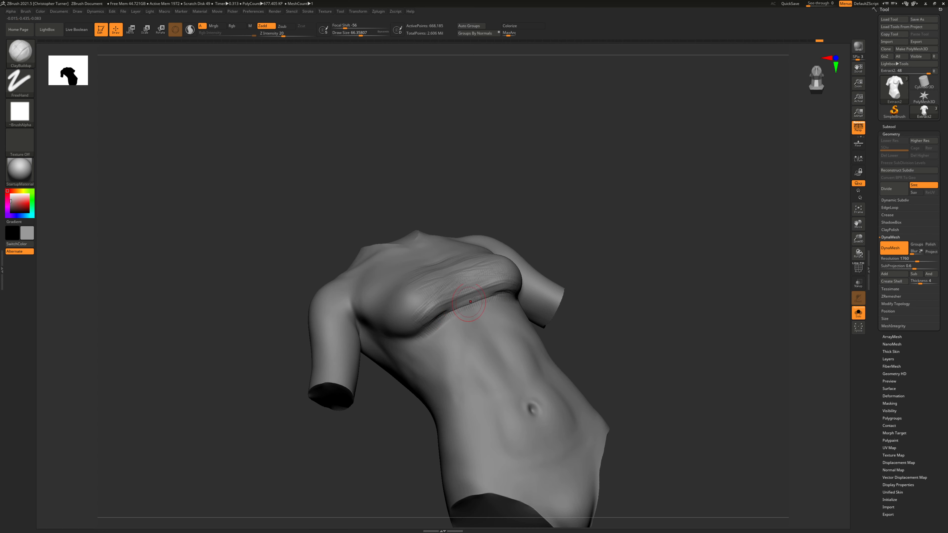
{"action": "left_click_drag", "start_coordinate": [475, 298], "coordinate": [435, 323]}
{"action": "mouse_move", "coordinate": [499, 288]}
{"action": "left_mouse_down"}
{"action": "mouse_move", "coordinate": [440, 304]}
{"action": "mouse_move", "coordinate": [471, 293]}
{"action": "left_mouse_up"}
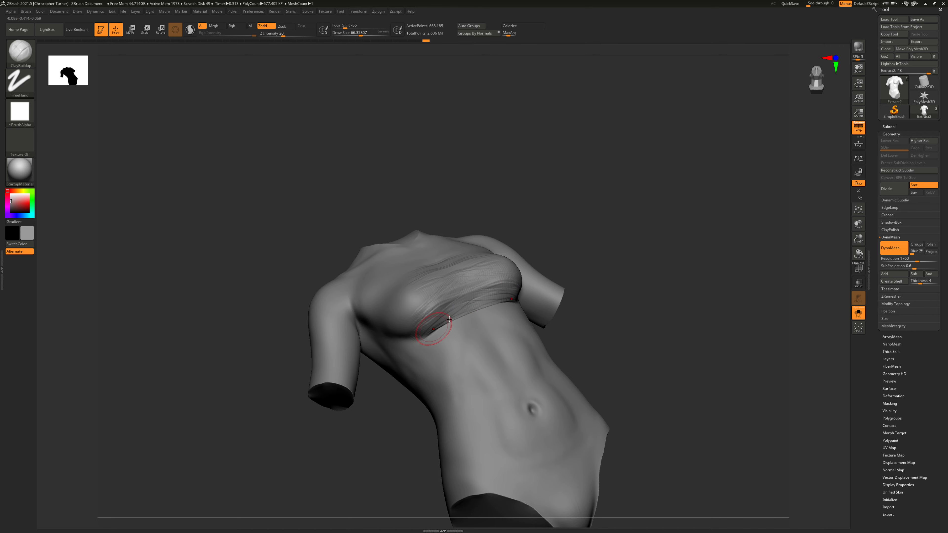
Thicken the clay band across the lower bust and out to the undersides of both breasts
{"action": "right_click_drag", "start_coordinate": [449, 319], "coordinate": [461, 344]}
{"action": "right_click_drag", "start_coordinate": [407, 330], "coordinate": [476, 327]}
{"action": "right_click_drag", "start_coordinate": [350, 354], "coordinate": [451, 310]}
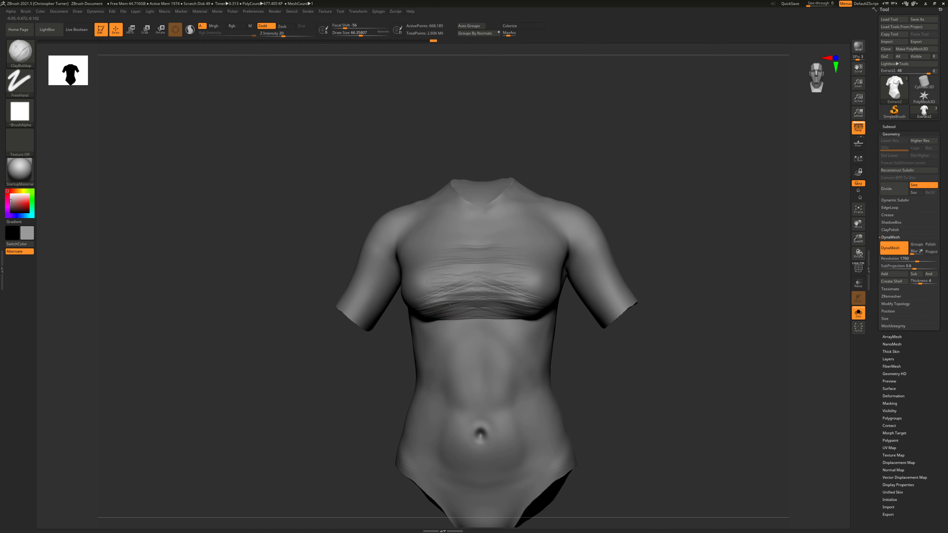
{"action": "mouse_move", "coordinate": [450, 301]}
{"action": "left_mouse_down"}
{"action": "mouse_move", "coordinate": [469, 292]}
{"action": "mouse_move", "coordinate": [503, 295]}
{"action": "left_mouse_up"}
{"action": "left_click_drag", "start_coordinate": [717, 277], "coordinate": [776, 280]}
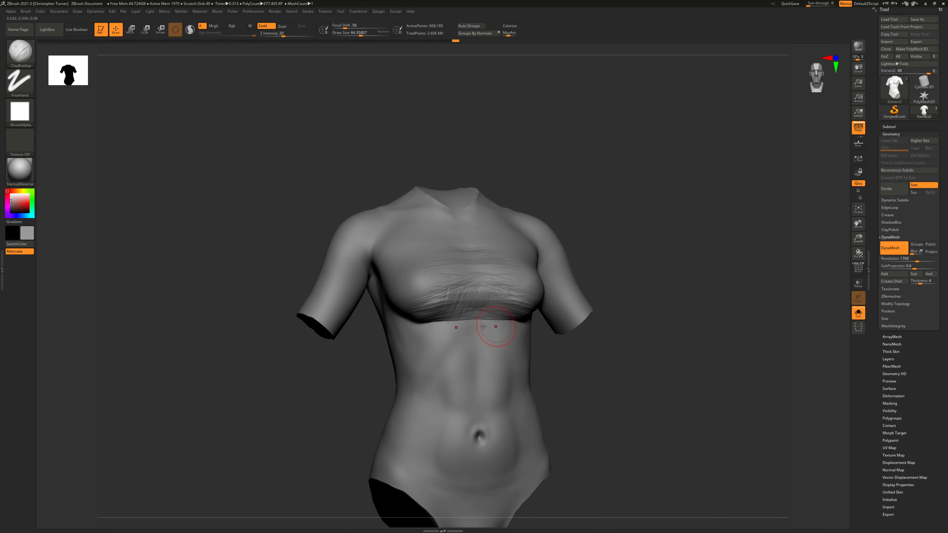
{"action": "left_click_drag", "start_coordinate": [479, 325], "coordinate": [517, 320]}
{"action": "mouse_move", "coordinate": [451, 328]}
{"action": "left_mouse_down"}
{"action": "mouse_move", "coordinate": [515, 319]}
{"action": "mouse_move", "coordinate": [478, 314]}
{"action": "mouse_move", "coordinate": [501, 312]}
{"action": "left_mouse_up"}
{"action": "mouse_move", "coordinate": [456, 309]}
{"action": "left_mouse_down"}
{"action": "mouse_move", "coordinate": [496, 305]}
{"action": "mouse_move", "coordinate": [521, 287]}
{"action": "left_mouse_up"}
{"action": "left_click_drag", "start_coordinate": [649, 276], "coordinate": [684, 276]}
{"action": "left_click_drag", "start_coordinate": [449, 316], "coordinate": [479, 303]}
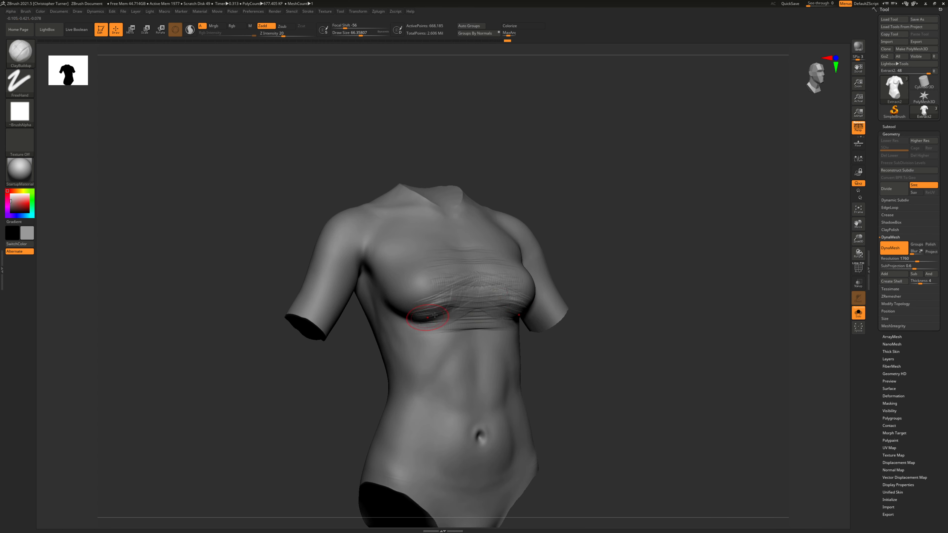
{"action": "mouse_move", "coordinate": [406, 320]}
{"action": "left_mouse_down"}
{"action": "mouse_move", "coordinate": [476, 326]}
{"action": "mouse_move", "coordinate": [452, 323]}
{"action": "mouse_move", "coordinate": [484, 309]}
{"action": "mouse_move", "coordinate": [461, 323]}
{"action": "mouse_move", "coordinate": [477, 304]}
{"action": "mouse_move", "coordinate": [453, 317]}
{"action": "left_mouse_up"}
Set the draw size to about 90, smooth the built-up clay across the chest, and recalculate the DynaMesh
{"action": "left_click_drag", "start_coordinate": [612, 298], "coordinate": [578, 299], "text": "shift"}
{"action": "key", "text": "space"}
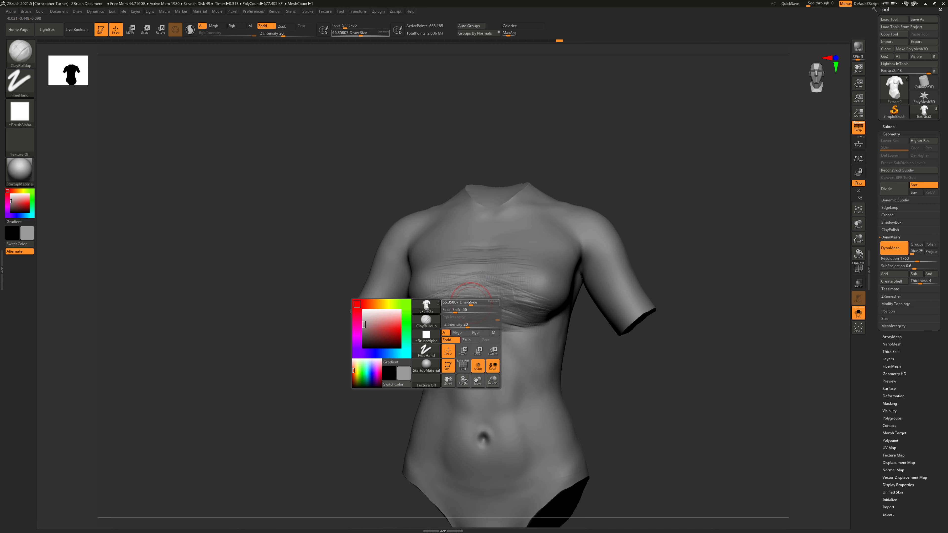
{"action": "left_click", "coordinate": [471, 302]}
{"action": "left_click_drag", "start_coordinate": [482, 290], "coordinate": [469, 290], "text": "shift"}
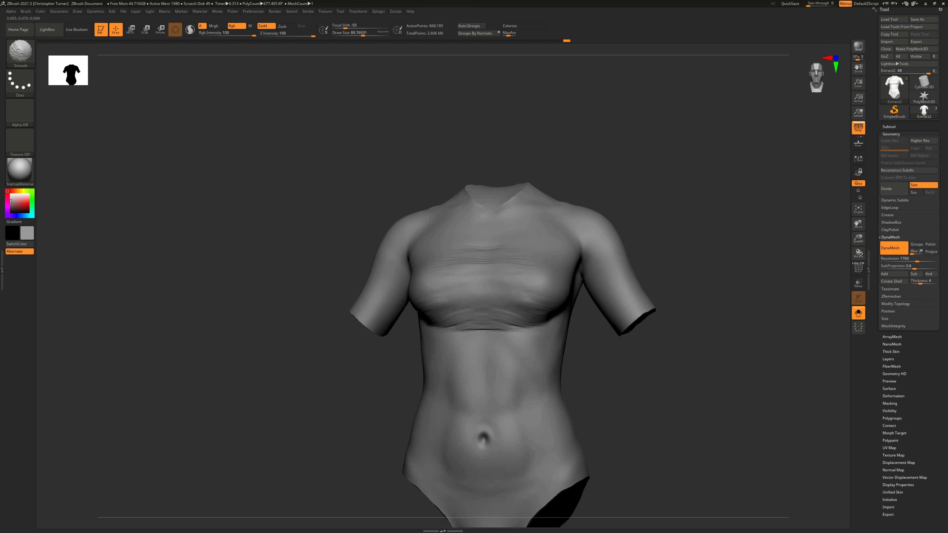
{"action": "left_click_drag", "start_coordinate": [682, 168], "coordinate": [720, 254], "text": "ctrl"}
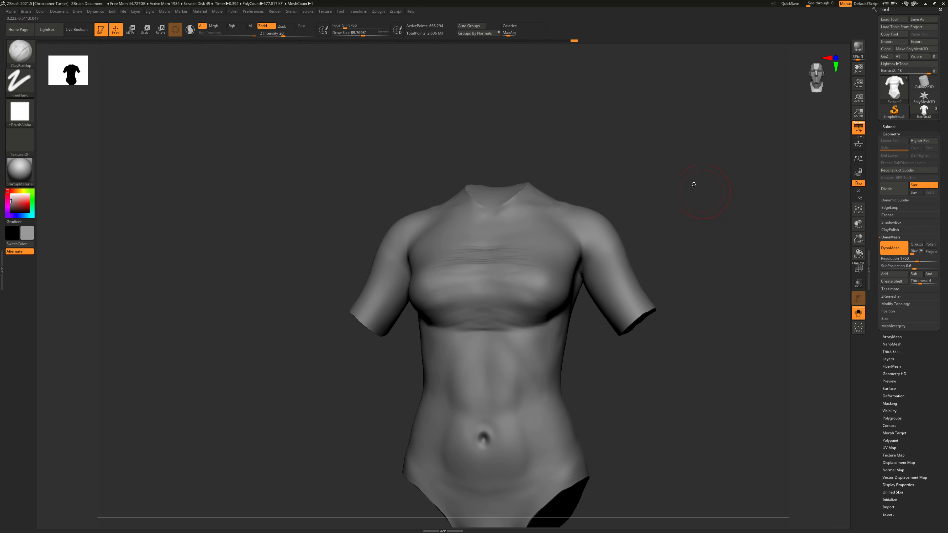
{"action": "left_click_drag", "start_coordinate": [655, 224], "coordinate": [466, 257]}
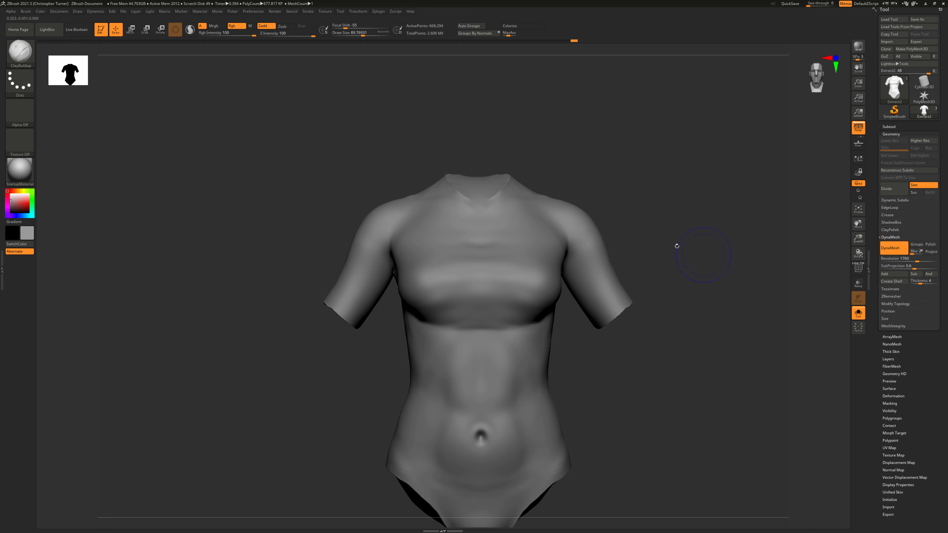
Build up the crease at the outer underside of the breasts with clay and smooth it into the ribcage
{"action": "mouse_move", "coordinate": [691, 237]}
{"action": "left_mouse_down"}
{"action": "mouse_move", "coordinate": [711, 249]}
{"action": "mouse_move", "coordinate": [679, 239]}
{"action": "mouse_move", "coordinate": [655, 349]}
{"action": "left_mouse_up"}
{"action": "left_click_drag", "start_coordinate": [556, 336], "coordinate": [390, 363]}
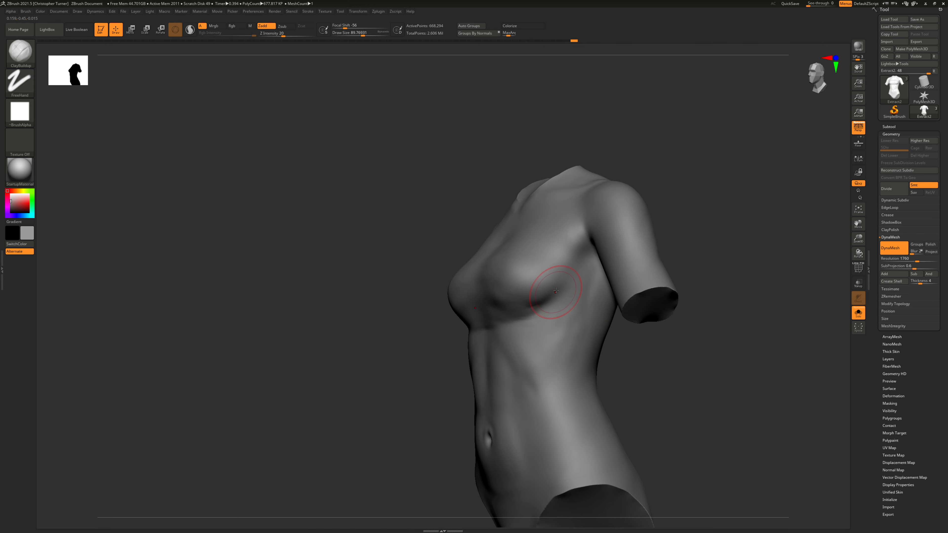
{"action": "left_click_drag", "start_coordinate": [565, 280], "coordinate": [531, 311]}
{"action": "left_click_drag", "start_coordinate": [564, 283], "coordinate": [533, 308]}
{"action": "left_click_drag", "start_coordinate": [391, 360], "coordinate": [374, 366], "text": "shift"}
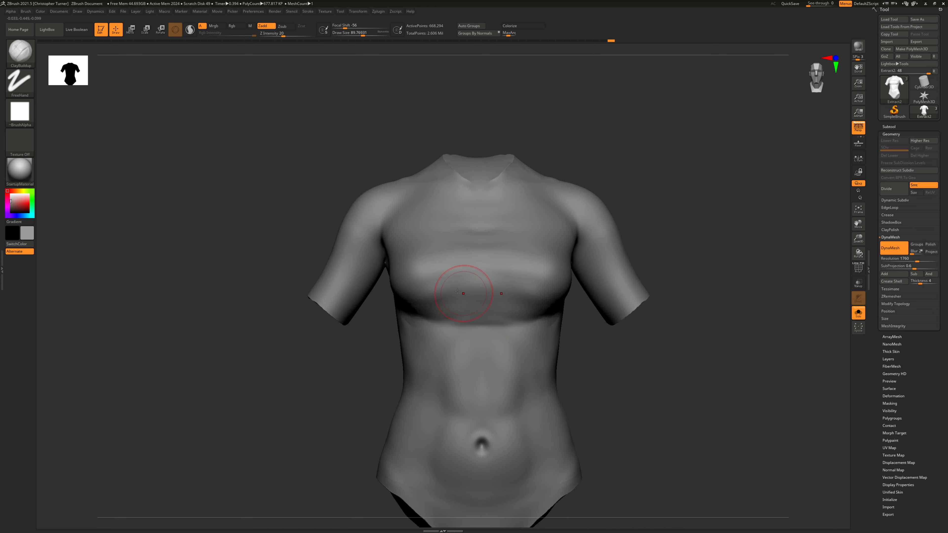
{"action": "left_click_drag", "start_coordinate": [662, 265], "coordinate": [715, 243]}
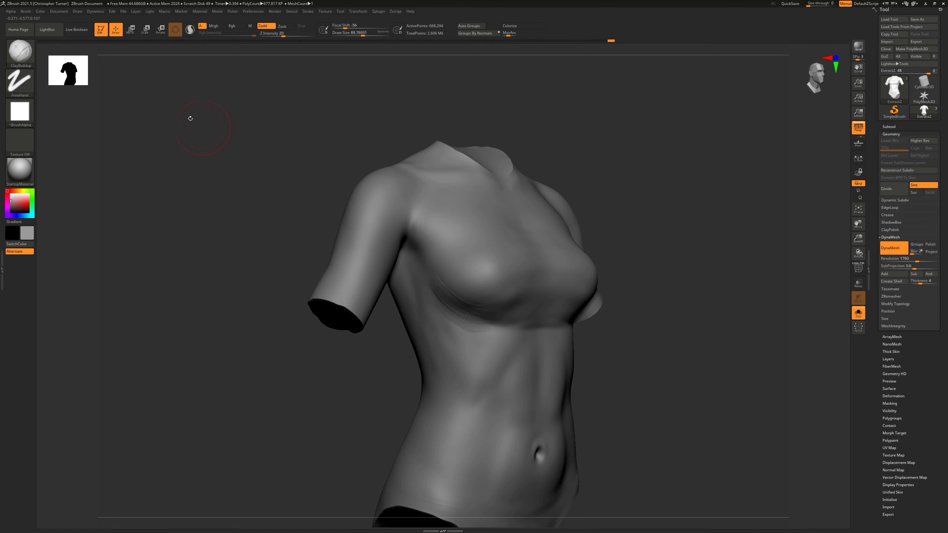
Load the Smooth Stronger brush and smooth the remaining ridges around the chest and underbust
{"action": "left_click", "coordinate": [47, 29]}
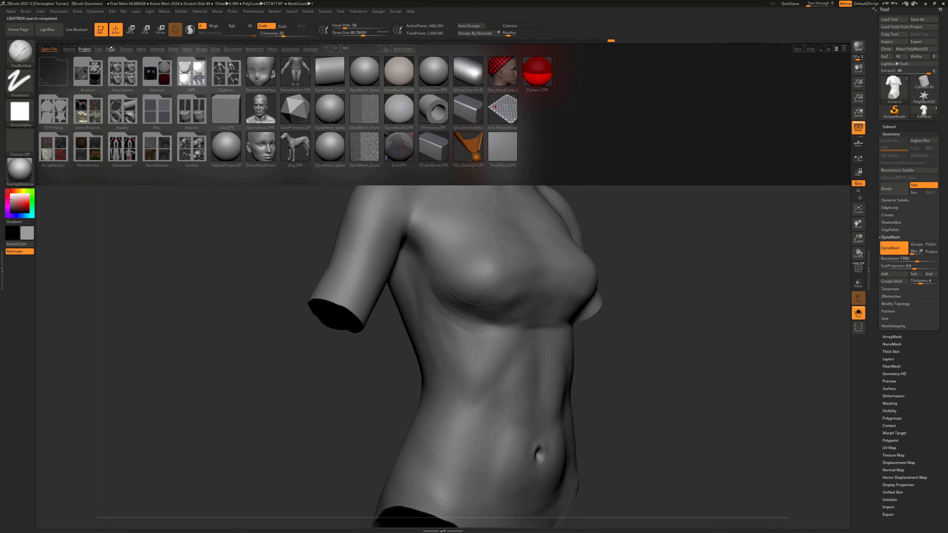
{"action": "left_click", "coordinate": [111, 49]}
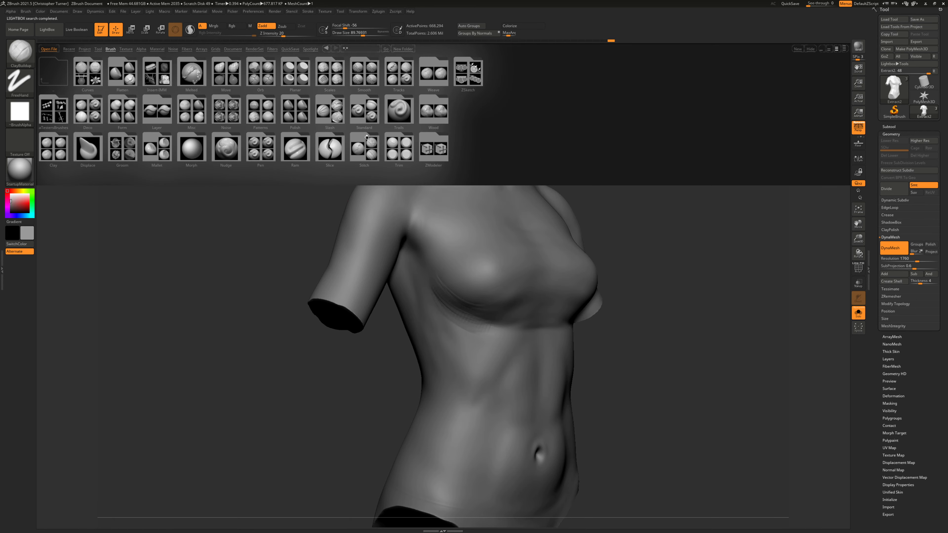
{"action": "left_click", "coordinate": [364, 73]}
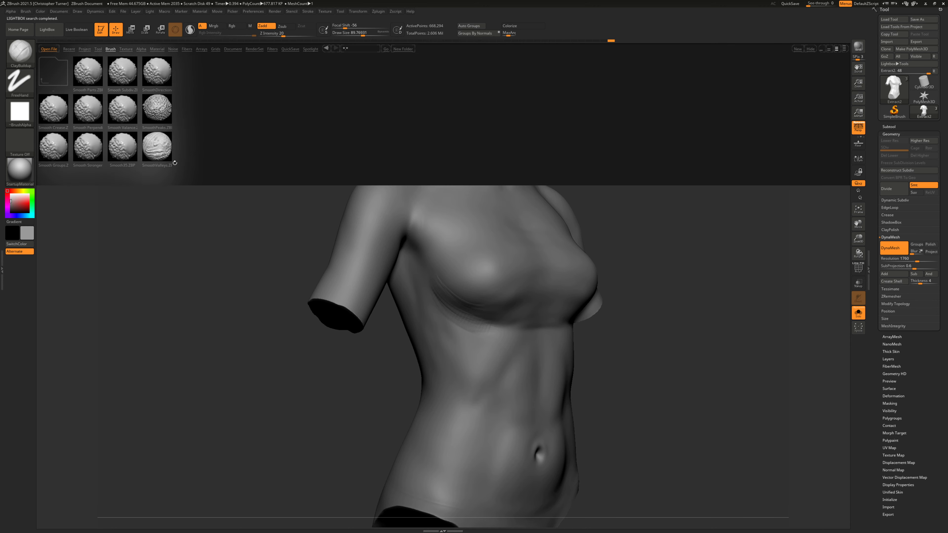
{"action": "double_click", "coordinate": [88, 149]}
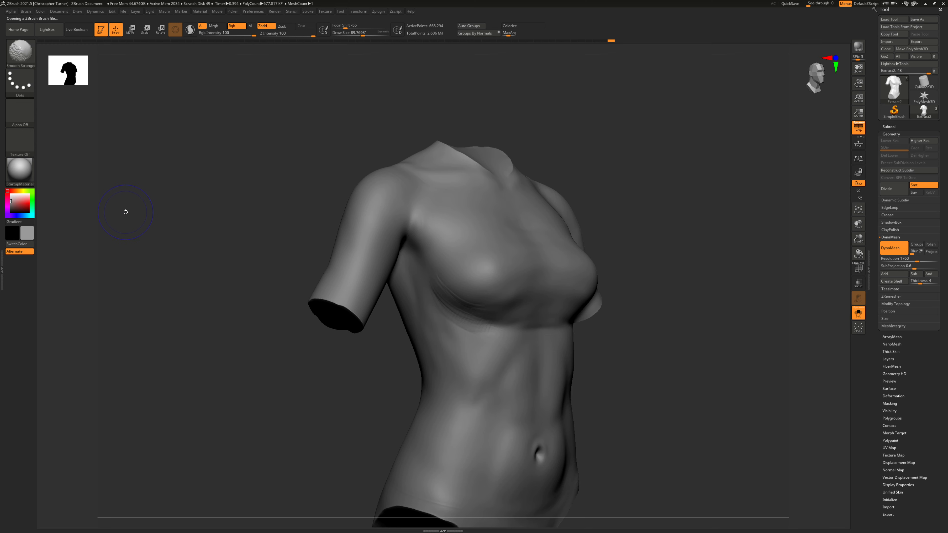
{"action": "left_click_drag", "start_coordinate": [690, 276], "coordinate": [626, 291]}
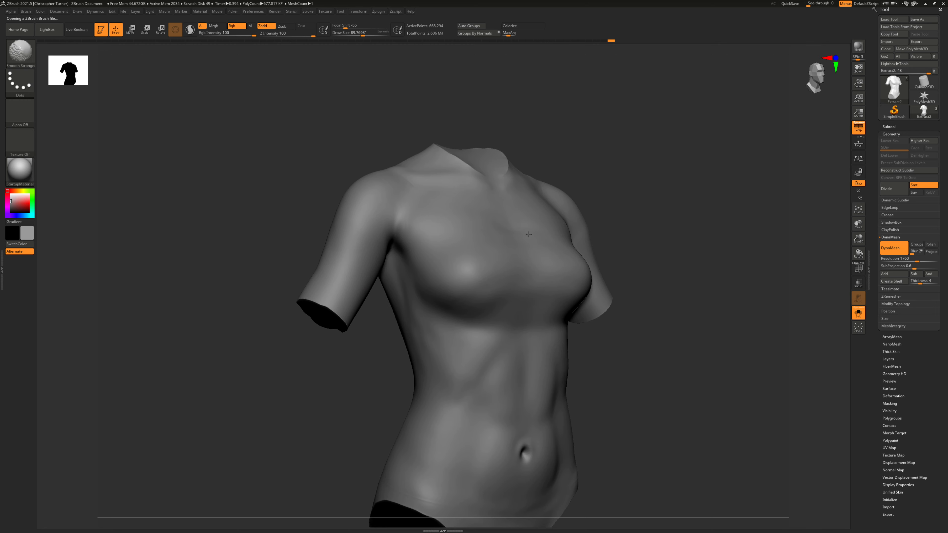
Smooth the centre of the lower bust and fill in the navel with ClayBuildup strokes
{"action": "left_click_drag", "start_coordinate": [794, 239], "coordinate": [683, 230]}
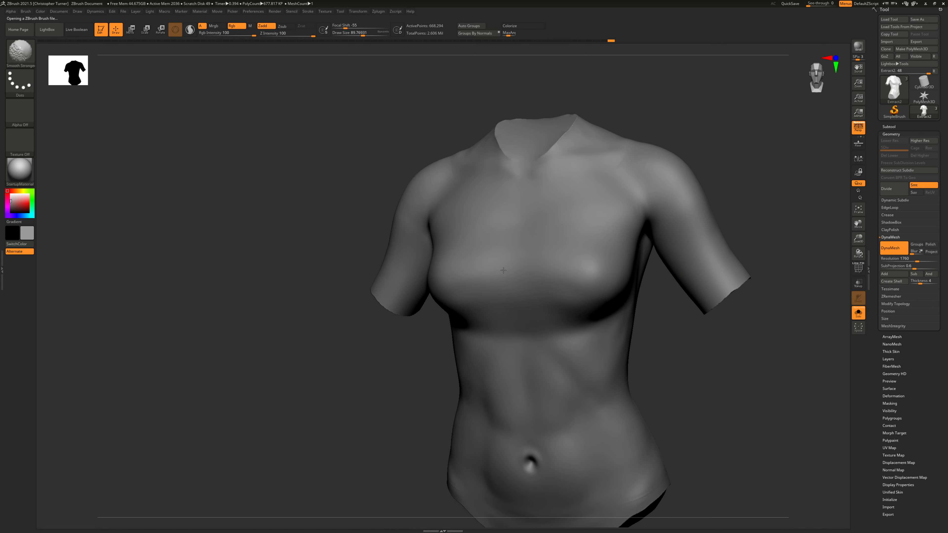
{"action": "left_click_drag", "start_coordinate": [516, 291], "coordinate": [502, 289], "text": "shift"}
{"action": "left_click_drag", "start_coordinate": [790, 253], "coordinate": [723, 177]}
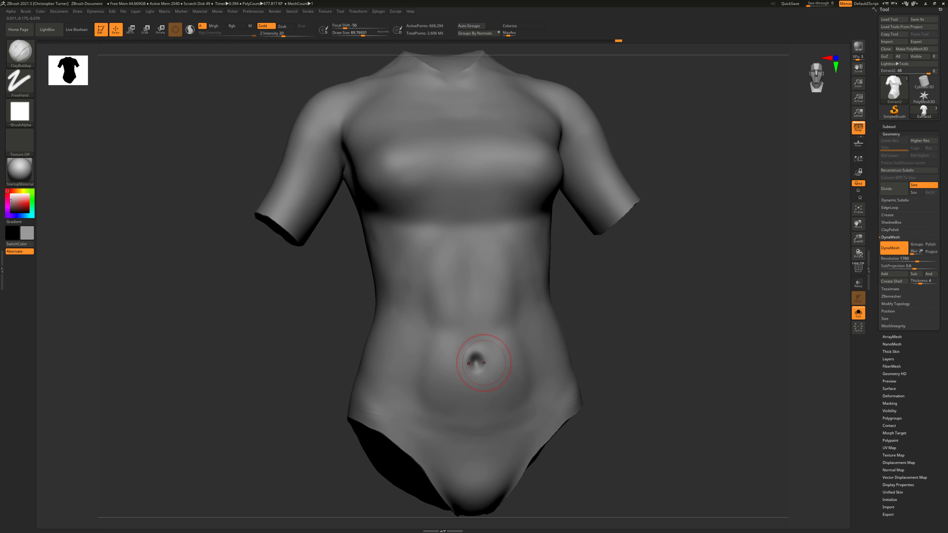
{"action": "left_click_drag", "start_coordinate": [477, 356], "coordinate": [467, 371]}
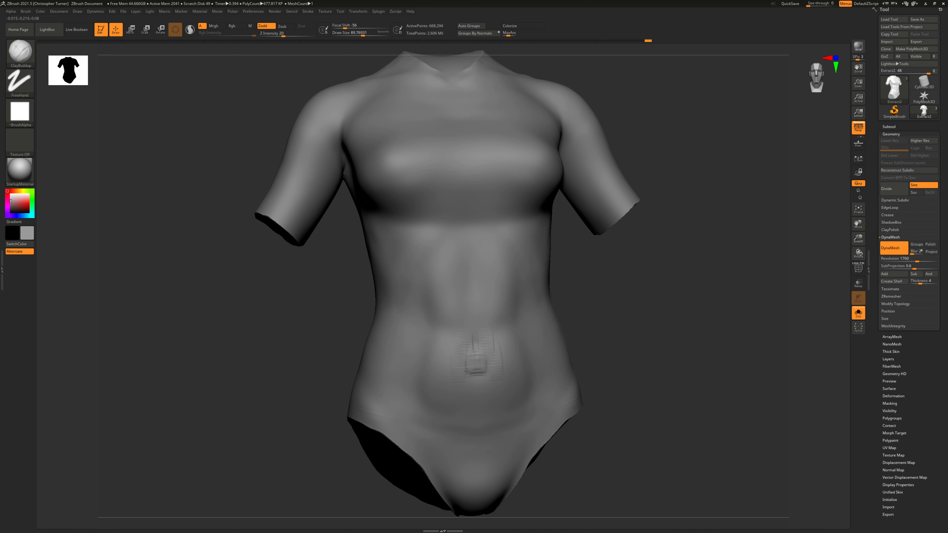
{"action": "left_click_drag", "start_coordinate": [473, 336], "coordinate": [477, 368]}
{"action": "left_click_drag", "start_coordinate": [474, 331], "coordinate": [481, 373]}
Build up clay across the abdomen from below the ribs to both sides of the lower belly
{"action": "left_click_drag", "start_coordinate": [656, 284], "coordinate": [522, 294]}
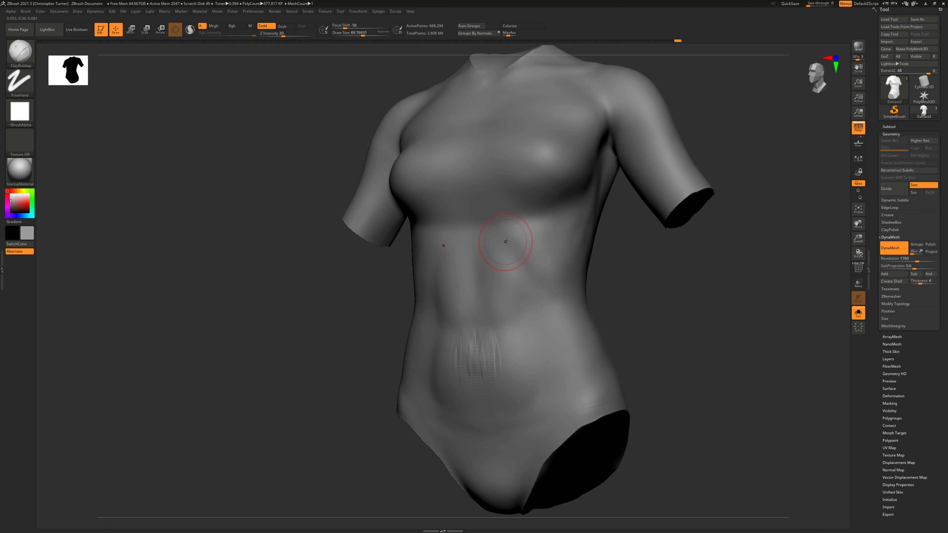
{"action": "left_click_drag", "start_coordinate": [518, 254], "coordinate": [524, 259]}
{"action": "mouse_move", "coordinate": [523, 258]}
{"action": "left_mouse_down"}
{"action": "mouse_move", "coordinate": [509, 241]}
{"action": "mouse_move", "coordinate": [533, 267]}
{"action": "left_mouse_up"}
{"action": "left_click_drag", "start_coordinate": [518, 305], "coordinate": [513, 310]}
{"action": "left_click_drag", "start_coordinate": [540, 282], "coordinate": [514, 335]}
{"action": "left_click_drag", "start_coordinate": [545, 303], "coordinate": [527, 358]}
{"action": "mouse_move", "coordinate": [512, 246]}
{"action": "left_mouse_down"}
{"action": "mouse_move", "coordinate": [495, 276]}
{"action": "mouse_move", "coordinate": [501, 297]}
{"action": "left_mouse_up"}
{"action": "left_click_drag", "start_coordinate": [537, 273], "coordinate": [504, 324]}
{"action": "mouse_move", "coordinate": [546, 292]}
{"action": "left_mouse_down"}
{"action": "mouse_move", "coordinate": [502, 350]}
{"action": "mouse_move", "coordinate": [520, 360]}
{"action": "mouse_move", "coordinate": [533, 410]}
{"action": "left_mouse_up"}
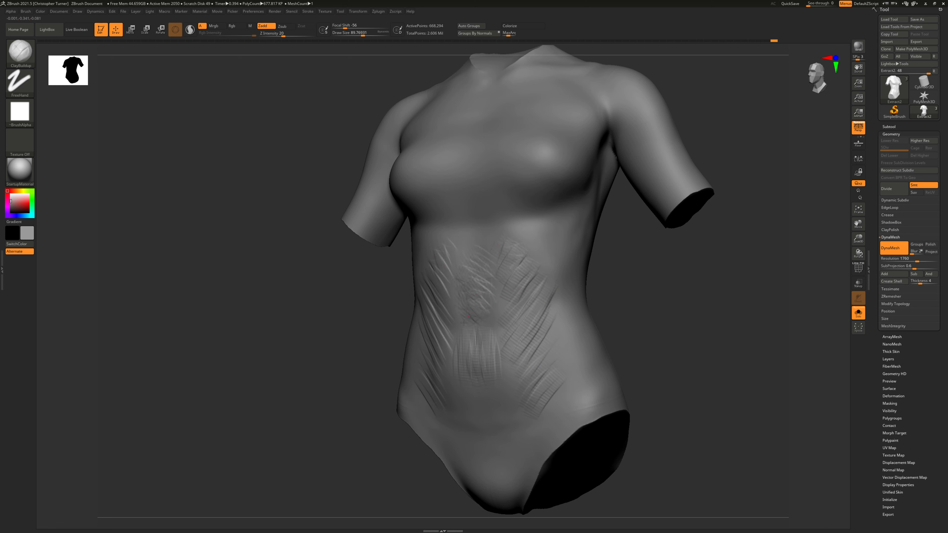
Smooth the clay strokes across the abdomen, adding a little more clay around the mid-belly to even the surface
{"action": "key", "text": "shift"}
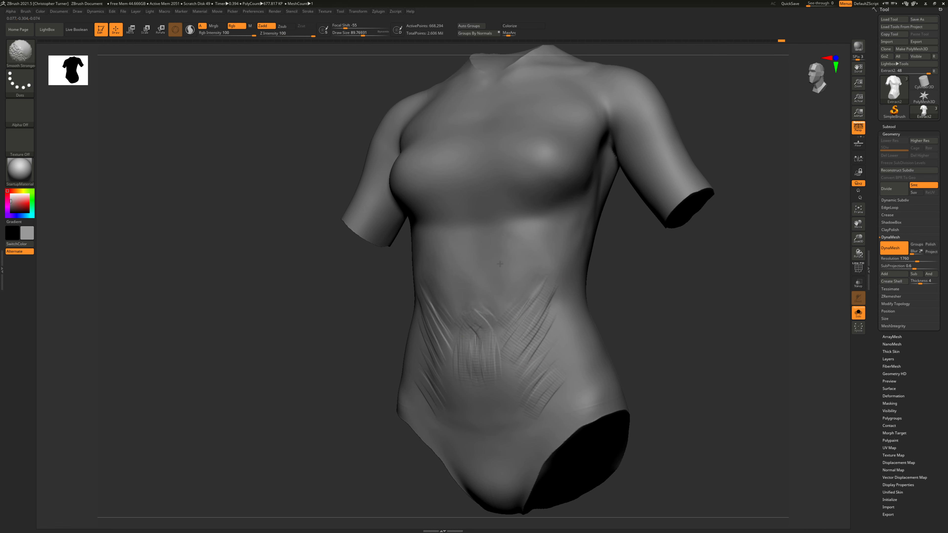
{"action": "mouse_move", "coordinate": [435, 302]}
{"action": "left_mouse_down", "text": "shift"}
{"action": "mouse_move", "coordinate": [484, 344]}
{"action": "mouse_move", "coordinate": [499, 315]}
{"action": "mouse_move", "coordinate": [473, 345]}
{"action": "left_mouse_up", "text": "shift"}
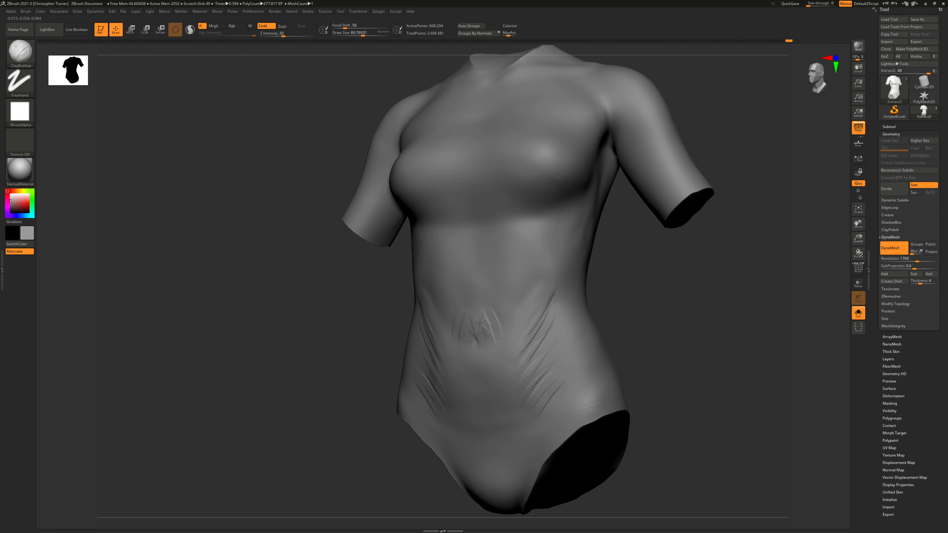
{"action": "left_click_drag", "start_coordinate": [504, 310], "coordinate": [490, 351]}
{"action": "mouse_move", "coordinate": [530, 287]}
{"action": "left_mouse_down"}
{"action": "mouse_move", "coordinate": [493, 340]}
{"action": "mouse_move", "coordinate": [518, 313]}
{"action": "mouse_move", "coordinate": [497, 338]}
{"action": "mouse_move", "coordinate": [481, 314]}
{"action": "left_mouse_up"}
{"action": "left_click_drag", "start_coordinate": [512, 298], "coordinate": [522, 278], "text": "shift"}
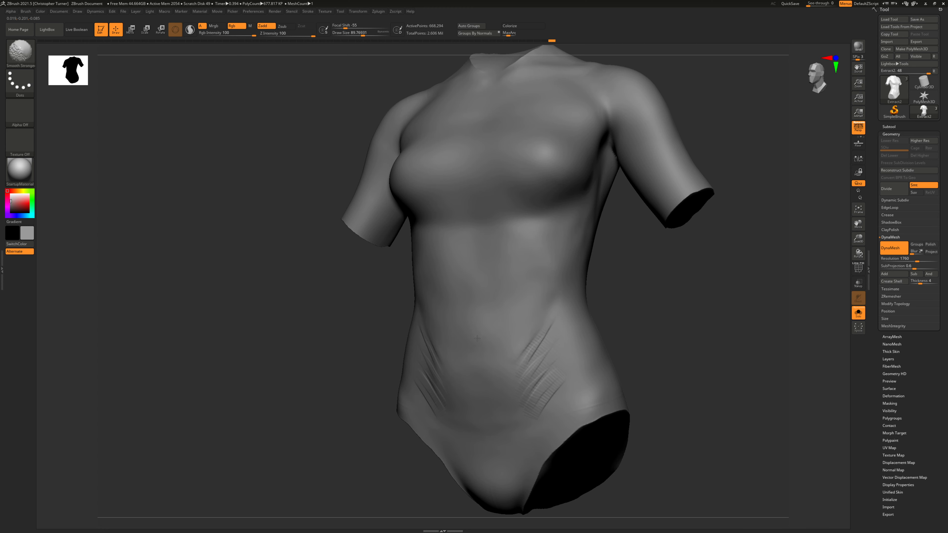
{"action": "mouse_move", "coordinate": [574, 347]}
{"action": "left_mouse_down", "text": "shift"}
{"action": "mouse_move", "coordinate": [550, 364]}
{"action": "mouse_move", "coordinate": [535, 350]}
{"action": "left_mouse_up", "text": "shift"}
{"action": "mouse_move", "coordinate": [550, 302]}
{"action": "left_mouse_down"}
{"action": "mouse_move", "coordinate": [526, 354]}
{"action": "mouse_move", "coordinate": [554, 316]}
{"action": "mouse_move", "coordinate": [546, 339]}
{"action": "mouse_move", "coordinate": [556, 292]}
{"action": "mouse_move", "coordinate": [546, 327]}
{"action": "left_mouse_up"}
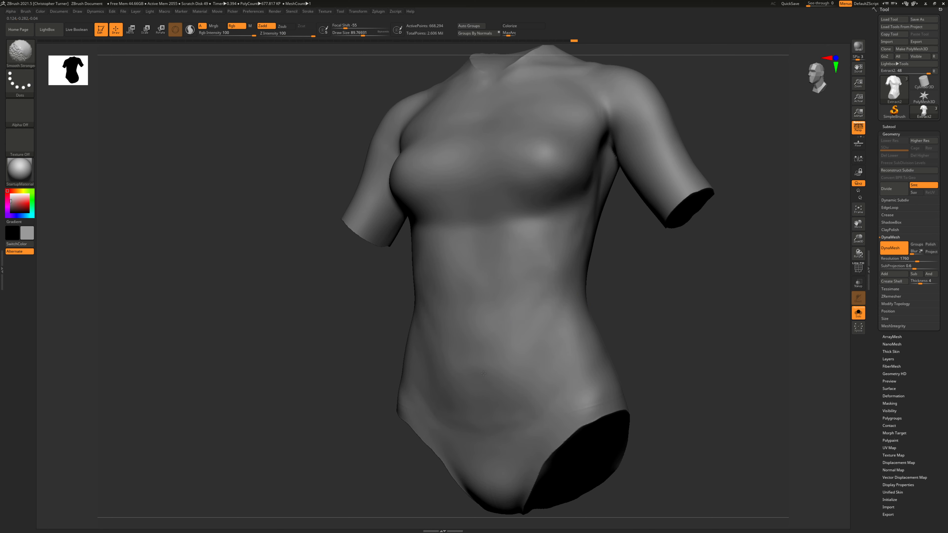
Turn off Solo and view the bodysuit on the full figure
{"action": "mouse_move", "coordinate": [683, 299]}
{"action": "left_mouse_down"}
{"action": "mouse_move", "coordinate": [700, 296]}
{"action": "mouse_move", "coordinate": [691, 294]}
{"action": "left_mouse_up"}
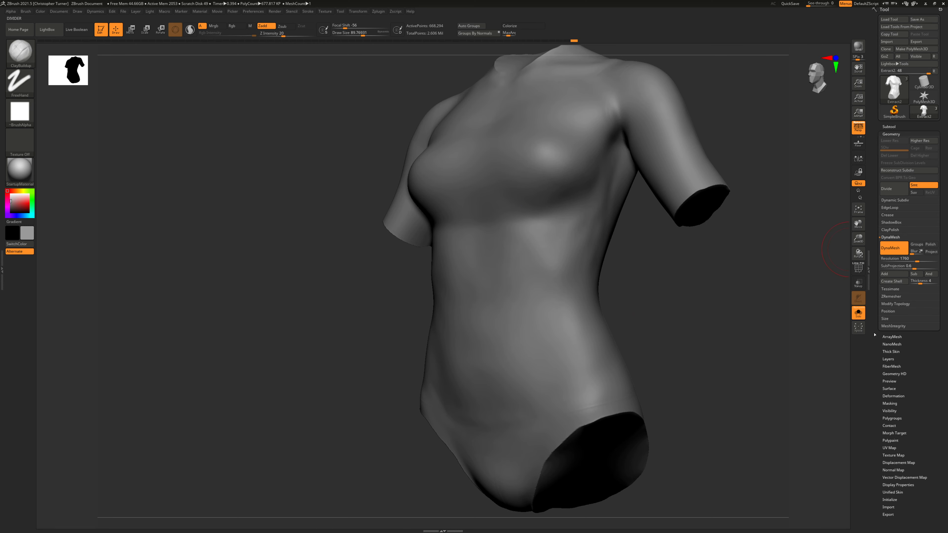
{"action": "left_click", "coordinate": [858, 313]}
{"action": "left_click_drag", "start_coordinate": [727, 373], "coordinate": [653, 306], "text": "shift"}
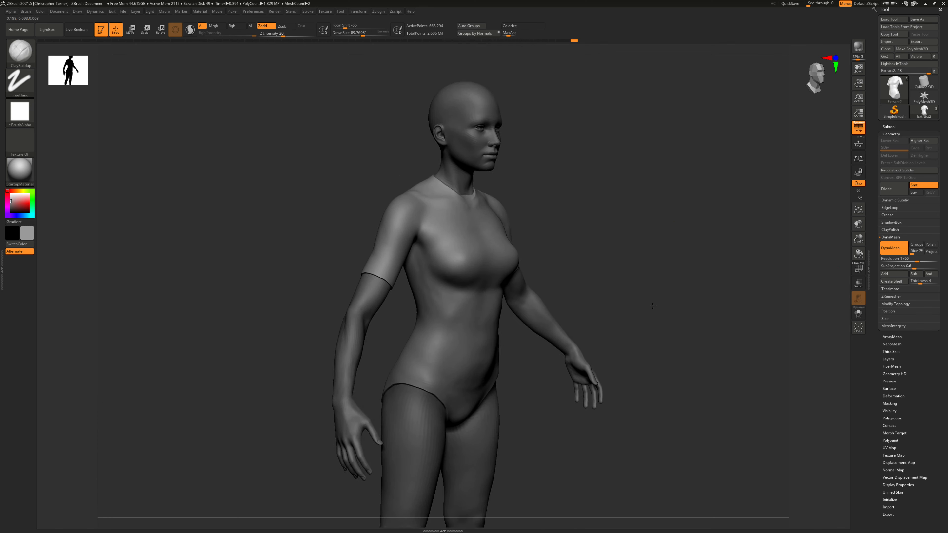
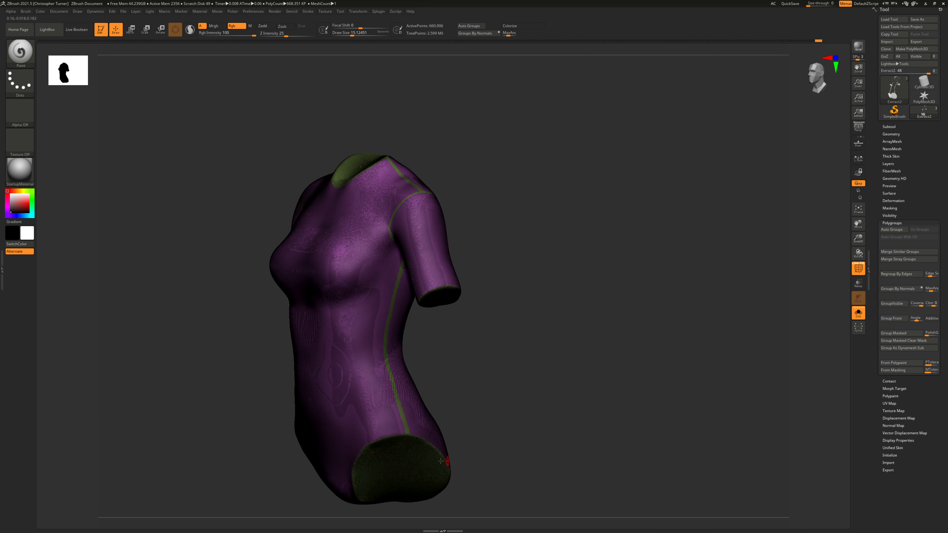
Hide the green polygroup of seam strips and openings, and delete the hidden geometry from the bodysuit
{"action": "left_click", "coordinate": [440, 461], "text": "ctrl+shift"}
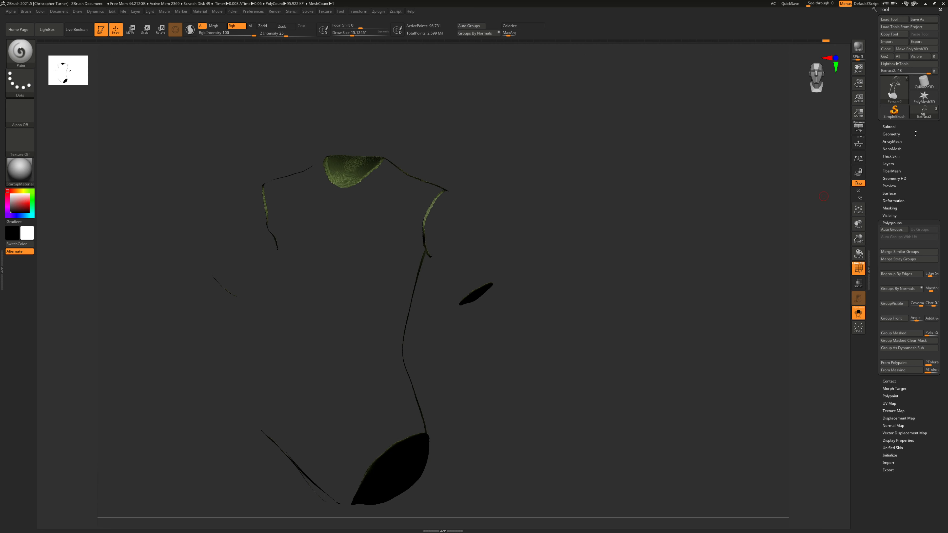
{"action": "left_click", "coordinate": [746, 154], "text": "ctrl+shift"}
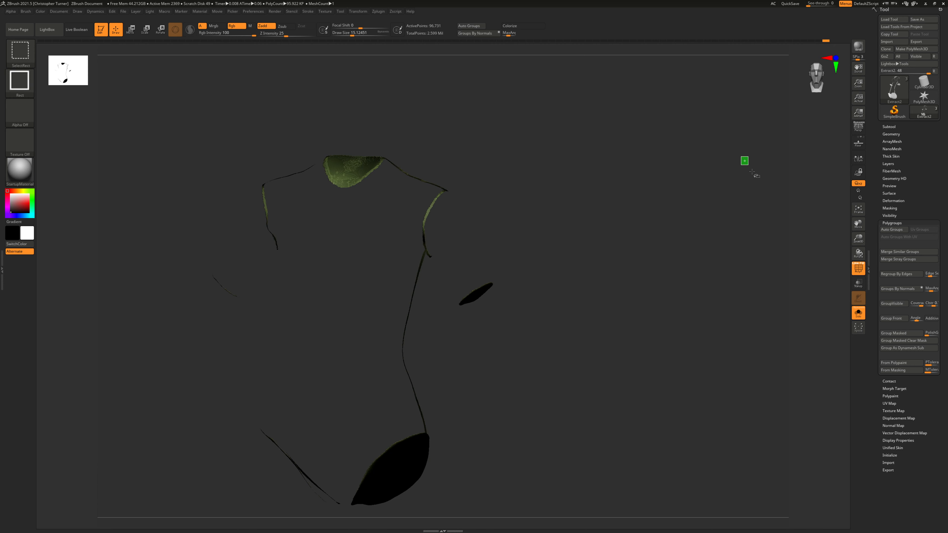
{"action": "left_click", "coordinate": [891, 134]}
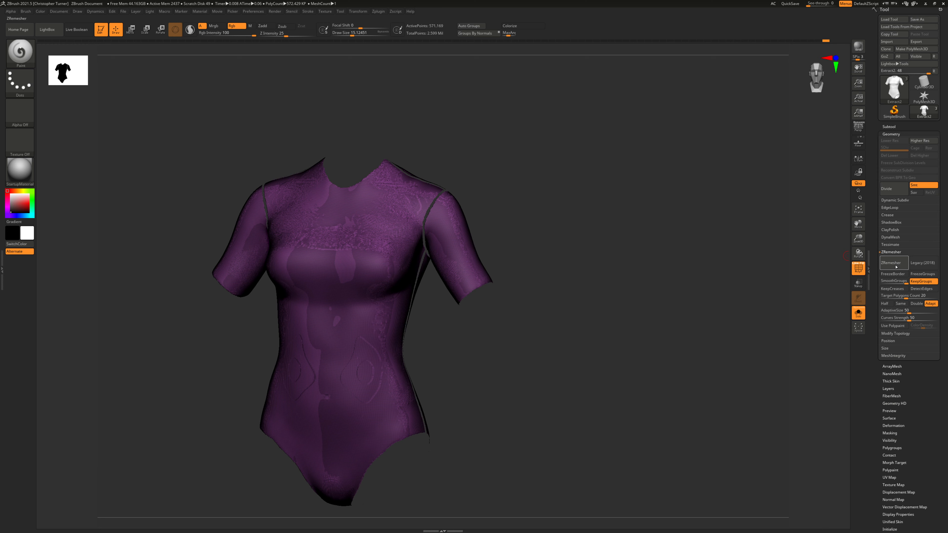
{"action": "left_click", "coordinate": [891, 252]}
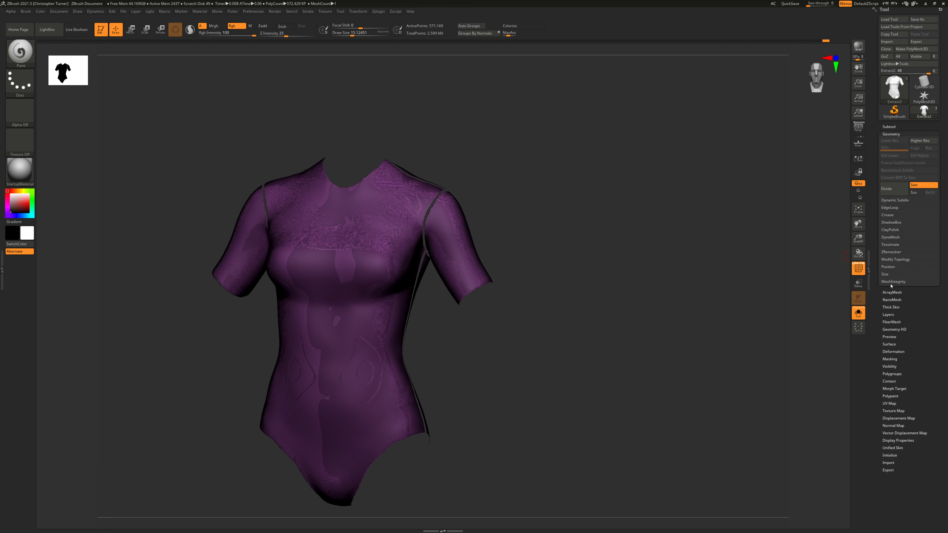
{"action": "left_click", "coordinate": [895, 259]}
{"action": "left_click", "coordinate": [894, 289]}
{"action": "mouse_move", "coordinate": [589, 285]}
{"action": "left_mouse_down"}
{"action": "mouse_move", "coordinate": [755, 285]}
{"action": "mouse_move", "coordinate": [643, 279]}
{"action": "mouse_move", "coordinate": [648, 292]}
{"action": "mouse_move", "coordinate": [687, 294]}
{"action": "left_mouse_up"}
{"action": "key", "text": "shift"}
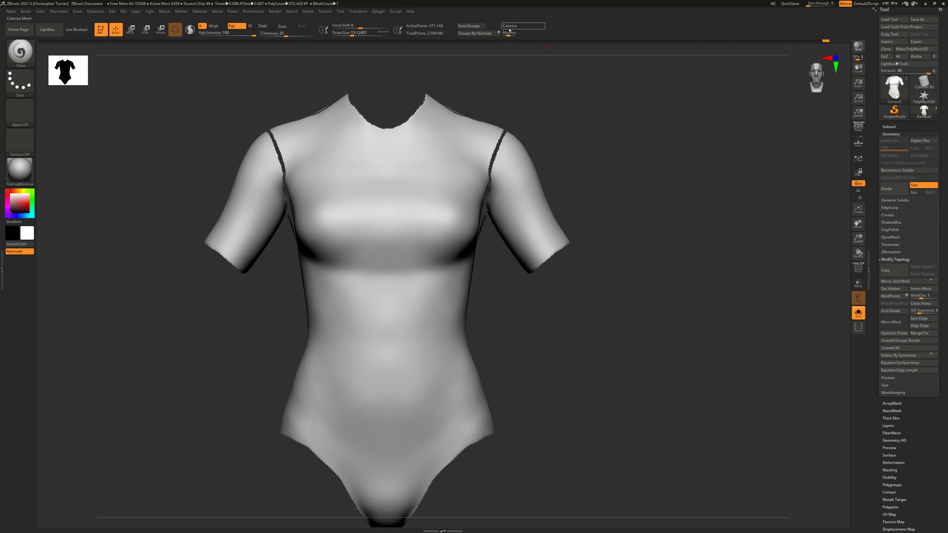
Turn on Colorize and test black paint on the torso at a draw size of about 219, covering it with white
{"action": "left_click", "coordinate": [523, 26]}
{"action": "left_click_drag", "start_coordinate": [637, 194], "coordinate": [678, 201]}
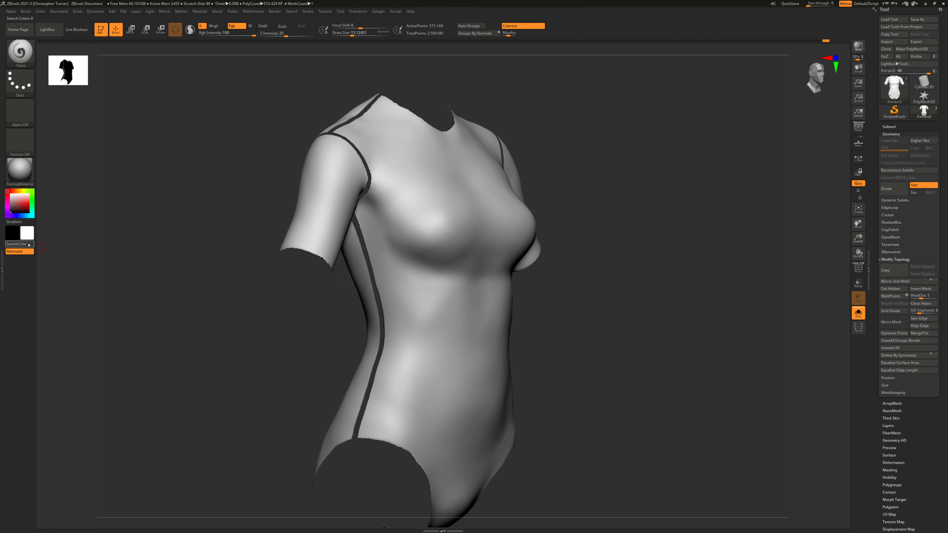
{"action": "left_click", "coordinate": [17, 244]}
{"action": "left_click_drag", "start_coordinate": [591, 330], "coordinate": [571, 269]}
{"action": "key", "text": "space"}
{"action": "mouse_move", "coordinate": [424, 345]}
{"action": "left_mouse_down"}
{"action": "mouse_move", "coordinate": [442, 344]}
{"action": "mouse_move", "coordinate": [418, 366]}
{"action": "mouse_move", "coordinate": [415, 407]}
{"action": "left_mouse_up"}
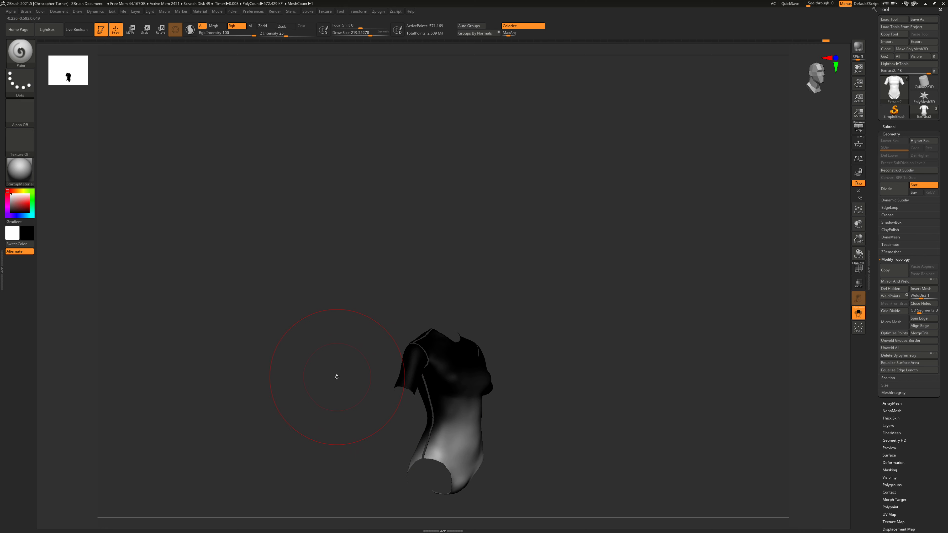
{"action": "key", "text": "v"}
{"action": "mouse_move", "coordinate": [448, 379]}
{"action": "left_mouse_down"}
{"action": "mouse_move", "coordinate": [442, 373]}
{"action": "mouse_move", "coordinate": [462, 477]}
{"action": "left_mouse_up"}
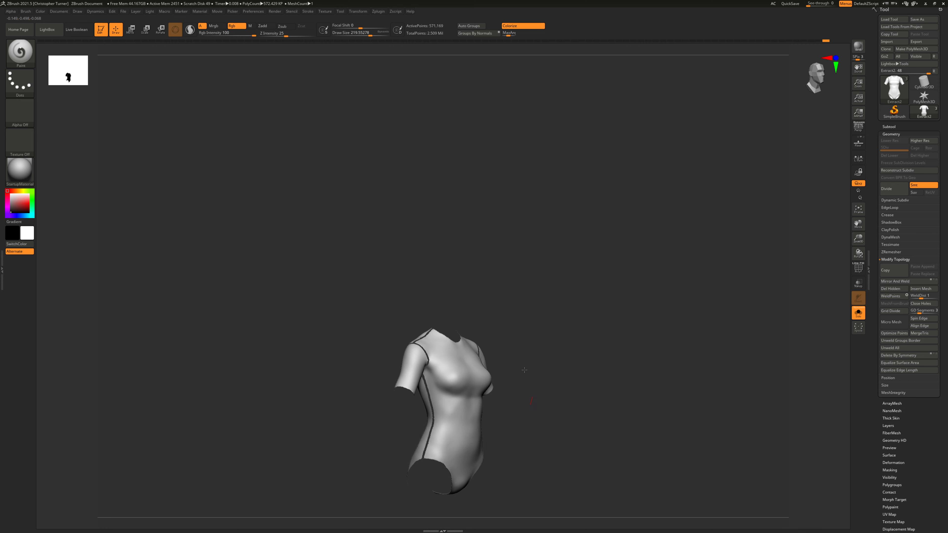
Check the white paint from several sides of the bodysuit and turn Colorize off
{"action": "left_click_drag", "start_coordinate": [524, 369], "coordinate": [403, 342]}
{"action": "left_click_drag", "start_coordinate": [303, 326], "coordinate": [531, 316]}
{"action": "left_click_drag", "start_coordinate": [558, 357], "coordinate": [566, 318], "text": "shift"}
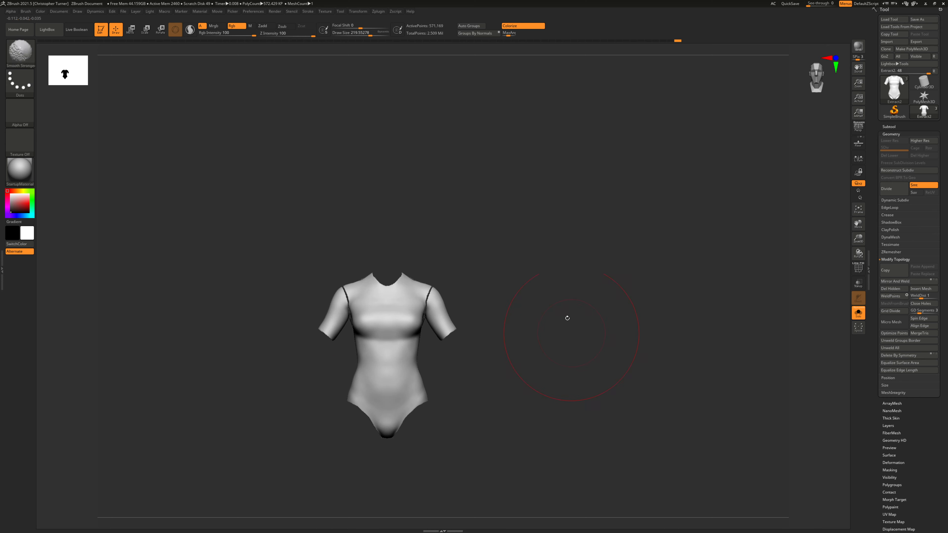
{"action": "key", "text": "f"}
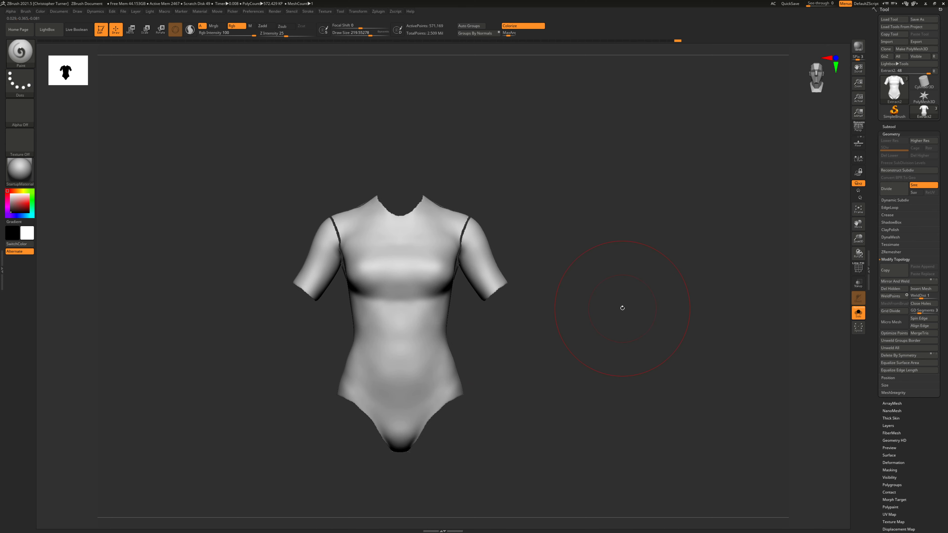
{"action": "left_click_drag", "start_coordinate": [627, 274], "coordinate": [559, 268]}
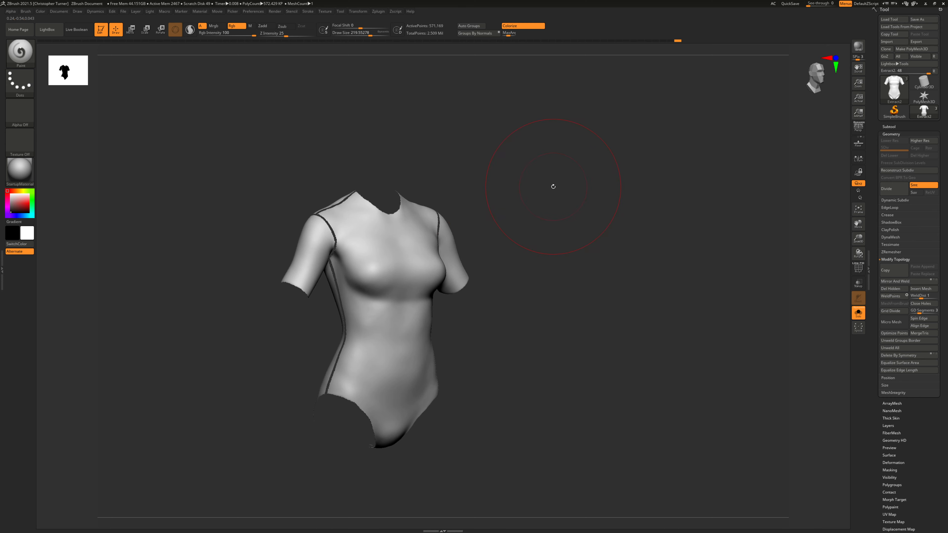
{"action": "left_click_drag", "start_coordinate": [553, 186], "coordinate": [583, 176], "text": "alt"}
{"action": "left_click", "coordinate": [522, 26]}
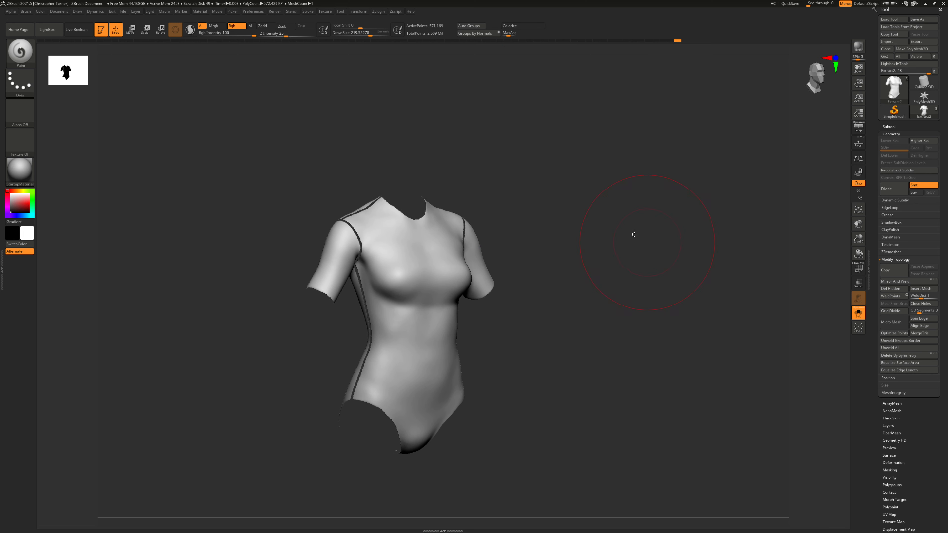
Paint a black seam line along the underside of each sleeve with Colorize on and a draw size of about 13
{"action": "left_click_drag", "start_coordinate": [601, 255], "coordinate": [631, 218]}
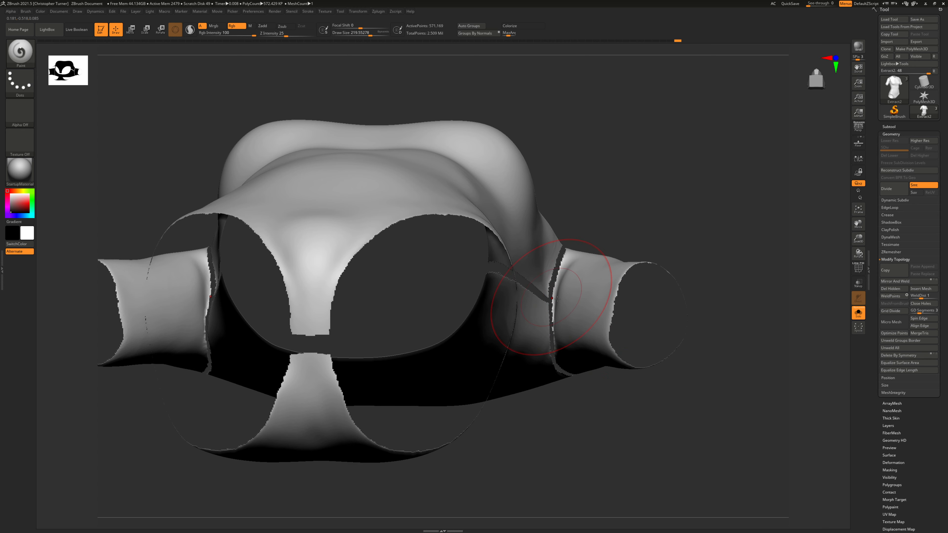
{"action": "left_click_drag", "start_coordinate": [751, 207], "coordinate": [677, 194]}
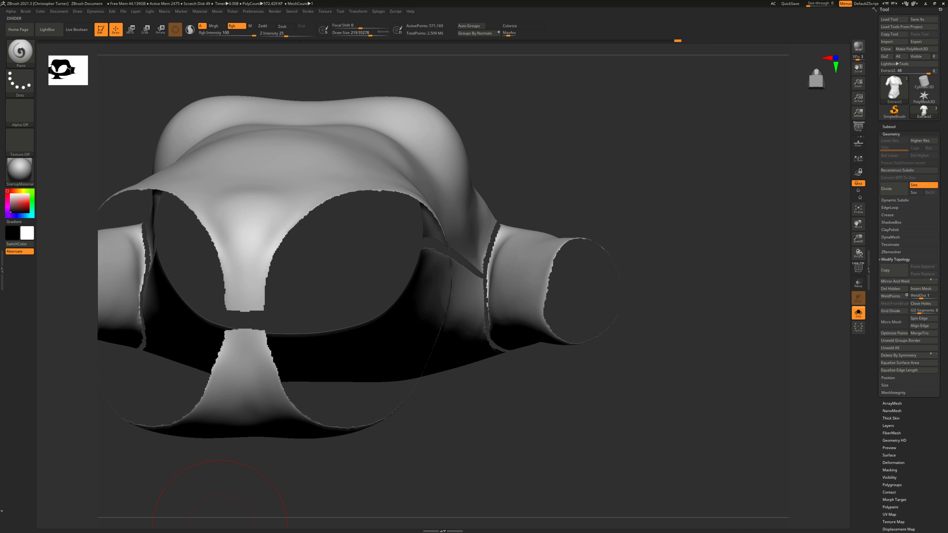
{"action": "left_click_drag", "start_coordinate": [571, 200], "coordinate": [491, 212]}
{"action": "key", "text": "space"}
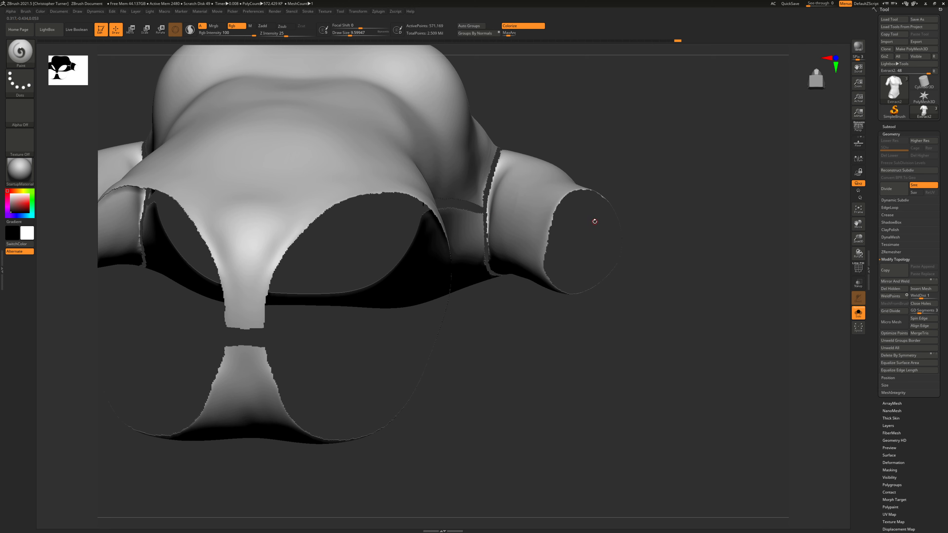
{"action": "key", "text": "v"}
{"action": "key", "text": "space"}
{"action": "mouse_move", "coordinate": [509, 219]}
{"action": "left_mouse_down"}
{"action": "mouse_move", "coordinate": [491, 218]}
{"action": "mouse_move", "coordinate": [537, 228]}
{"action": "mouse_move", "coordinate": [492, 214]}
{"action": "left_mouse_up"}
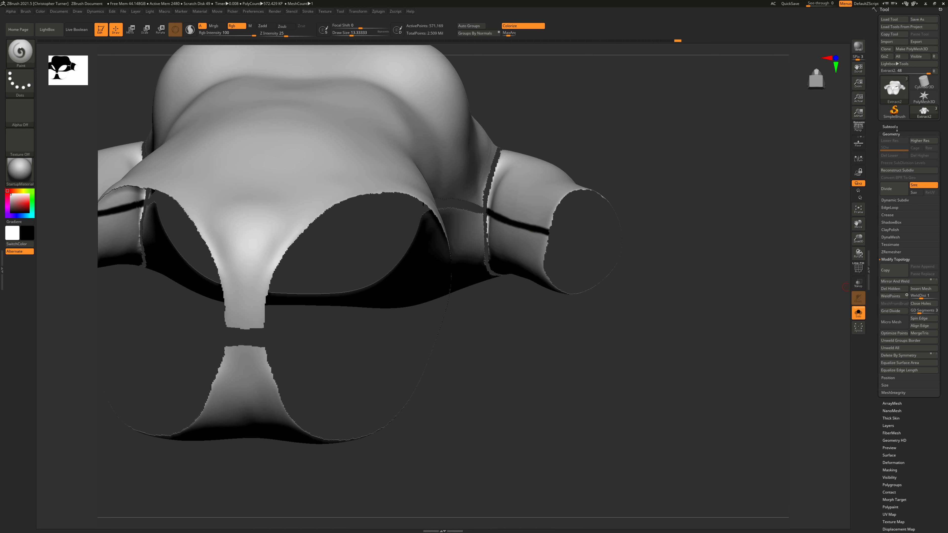
Create polygroups from the polypaint and display them with PolyFrame
{"action": "left_click", "coordinate": [891, 134]}
{"action": "left_click", "coordinate": [892, 246]}
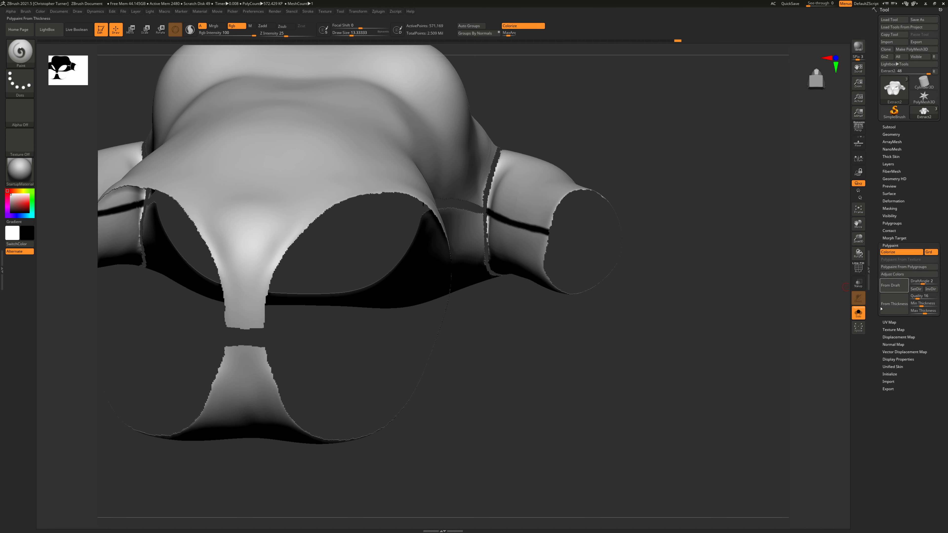
{"action": "left_click", "coordinate": [889, 245]}
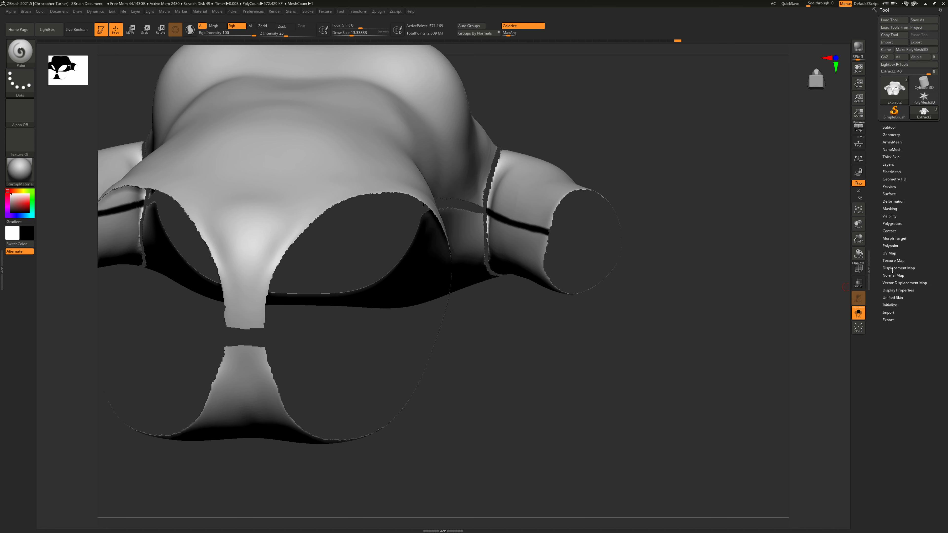
{"action": "left_click", "coordinate": [891, 223]}
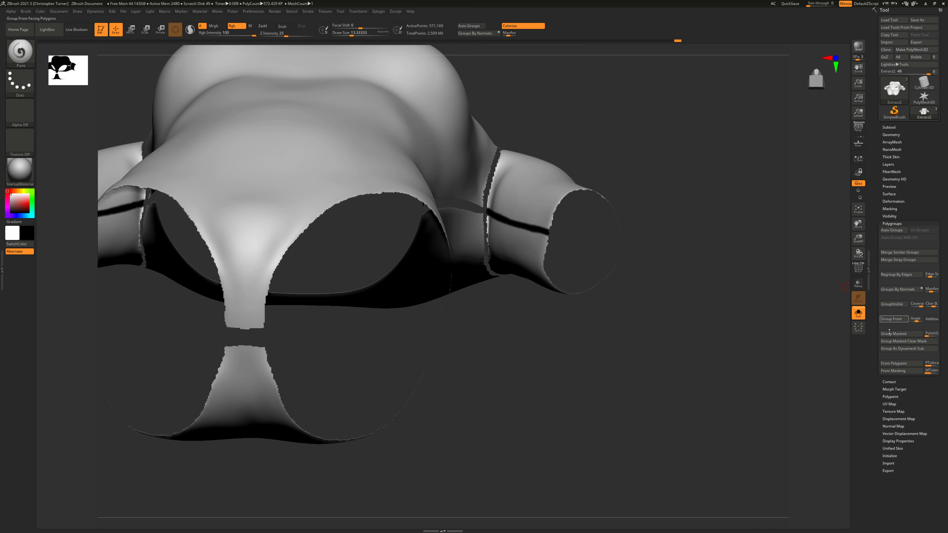
{"action": "left_click", "coordinate": [890, 364]}
{"action": "mouse_move", "coordinate": [636, 329]}
{"action": "left_mouse_down"}
{"action": "mouse_move", "coordinate": [635, 343]}
{"action": "mouse_move", "coordinate": [644, 322]}
{"action": "left_mouse_up"}
{"action": "key", "text": "shift+f"}
Hide the sleeve seam polygroup and delete its hidden geometry to cut the sleeves open
{"action": "key", "text": "ctrl+shift"}
{"action": "left_click", "coordinate": [552, 206], "text": "ctrl+shift"}
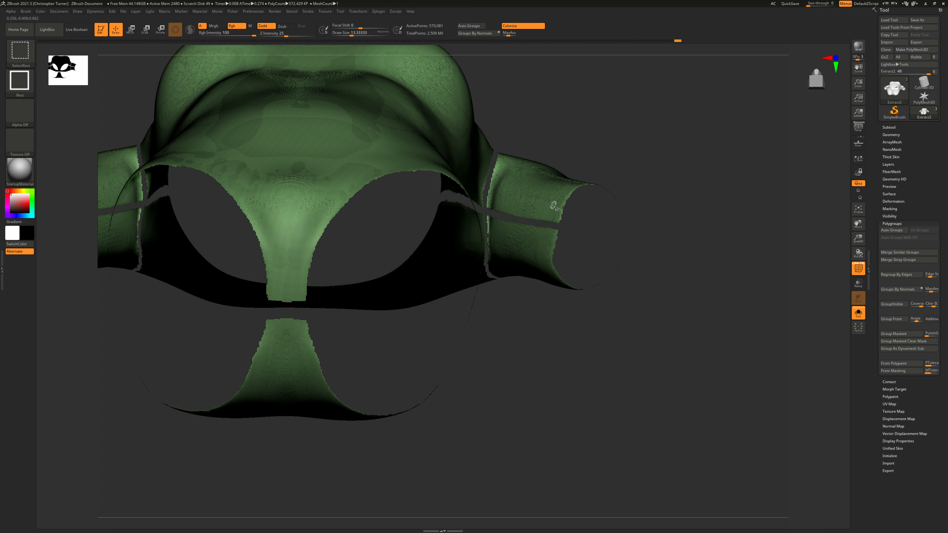
{"action": "left_click", "coordinate": [891, 135]}
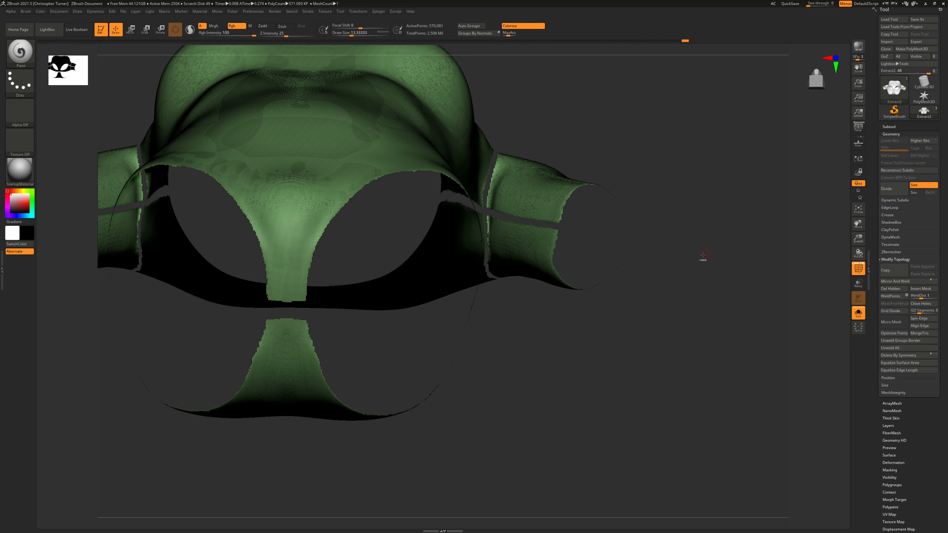
Assign the remaining bodysuit panels to one new polygroup and turn PolyFrame off in the front view
{"action": "key", "text": "ctrl"}
{"action": "key", "text": "ctrl+w"}
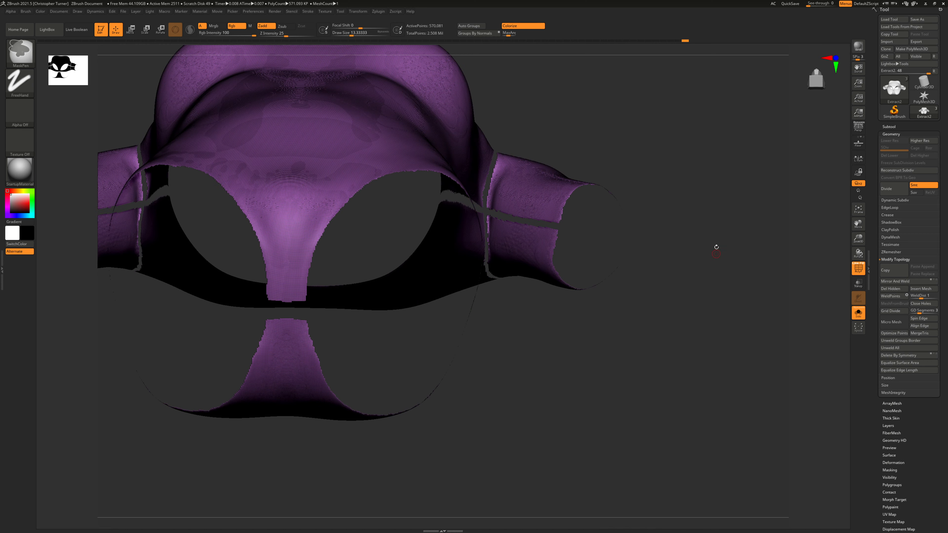
{"action": "left_click_drag", "start_coordinate": [709, 209], "coordinate": [682, 272], "text": "shift"}
{"action": "key", "text": "shift+f"}
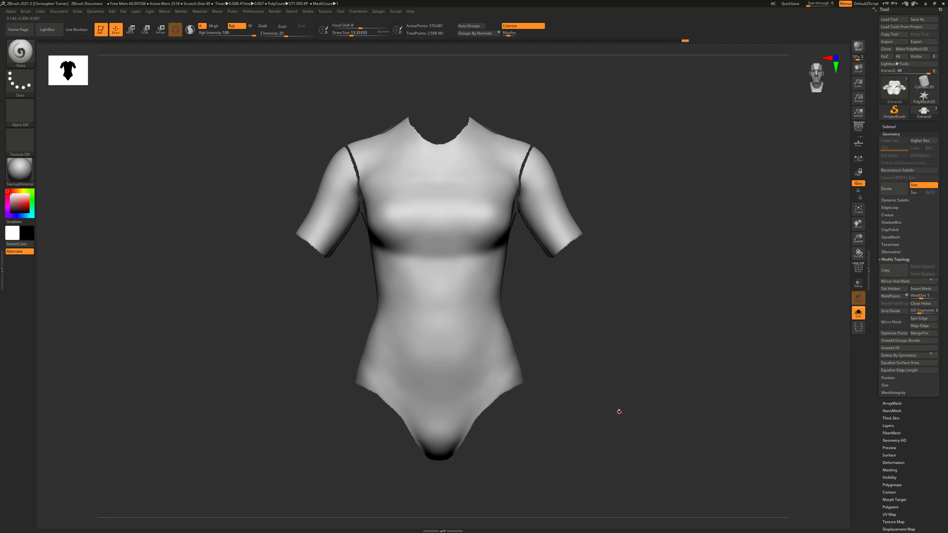
Remesh the bodysuit with ZRemesher using KeepGroups and a target polygon count of 20, and swap the main and secondary colours
{"action": "left_click_drag", "start_coordinate": [689, 221], "coordinate": [699, 230]}
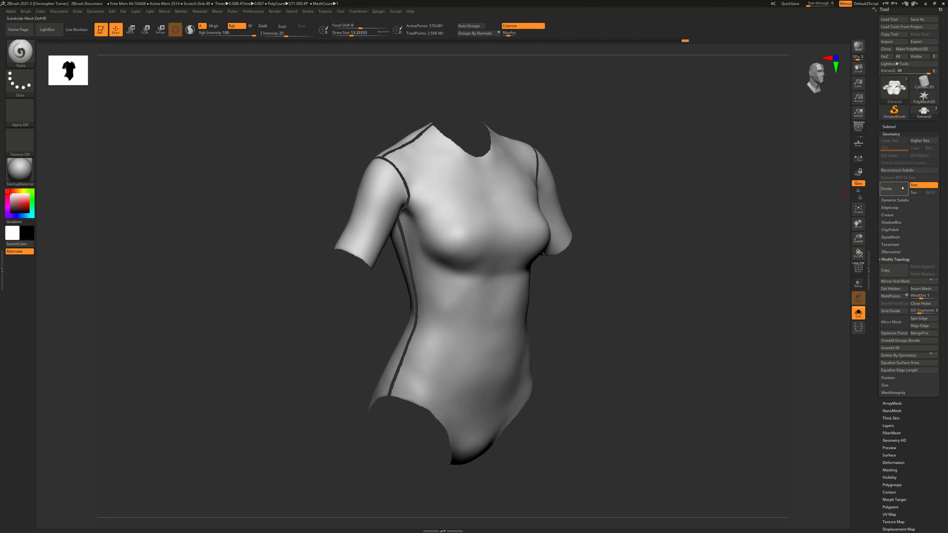
{"action": "left_click", "coordinate": [891, 259]}
{"action": "left_click", "coordinate": [891, 252]}
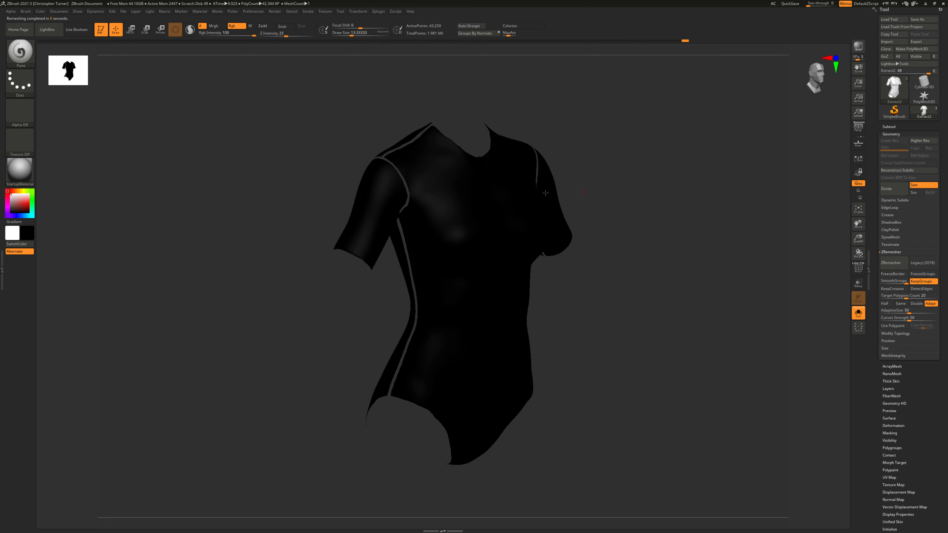
{"action": "left_click", "coordinate": [23, 245]}
{"action": "key", "text": "shift"}
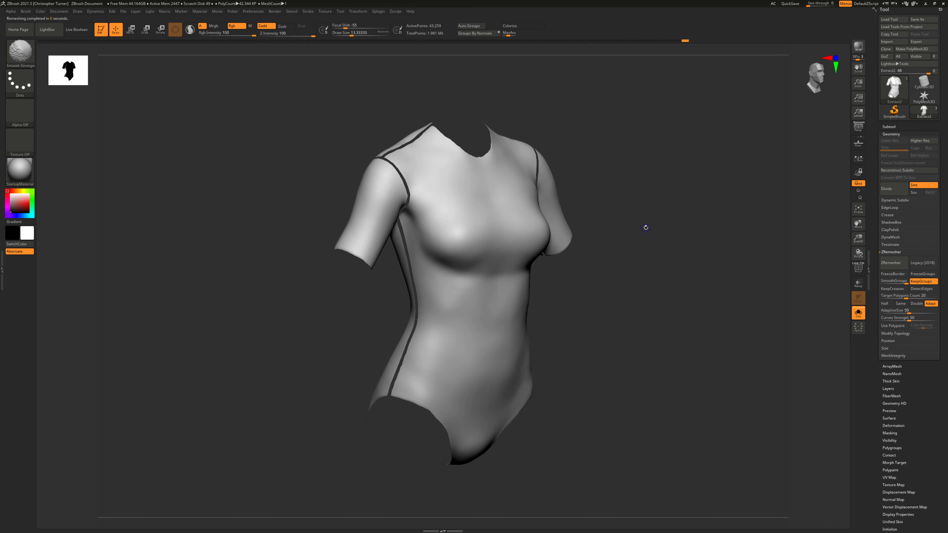
Display the polygroups with PolyFrame and run ZRemesher again on the full bodysuit with KeepGroups on
{"action": "key", "text": "shift+f"}
{"action": "left_click_drag", "start_coordinate": [700, 205], "coordinate": [619, 201]}
{"action": "left_click_drag", "start_coordinate": [741, 114], "coordinate": [597, 103], "text": "alt"}
{"action": "left_click_drag", "start_coordinate": [700, 227], "coordinate": [635, 214]}
{"action": "mouse_move", "coordinate": [578, 195]}
{"action": "left_mouse_down", "text": "alt"}
{"action": "mouse_move", "coordinate": [696, 260]}
{"action": "mouse_move", "coordinate": [647, 233]}
{"action": "mouse_move", "coordinate": [656, 227]}
{"action": "mouse_move", "coordinate": [621, 259]}
{"action": "mouse_move", "coordinate": [607, 214]}
{"action": "mouse_move", "coordinate": [595, 217]}
{"action": "mouse_move", "coordinate": [608, 253]}
{"action": "mouse_move", "coordinate": [600, 143]}
{"action": "mouse_move", "coordinate": [650, 148]}
{"action": "mouse_move", "coordinate": [620, 151]}
{"action": "mouse_move", "coordinate": [634, 174]}
{"action": "left_mouse_up", "text": "alt"}
{"action": "left_click", "coordinate": [530, 239], "text": "ctrl+shift"}
{"action": "left_click", "coordinate": [587, 202], "text": "ctrl+shift"}
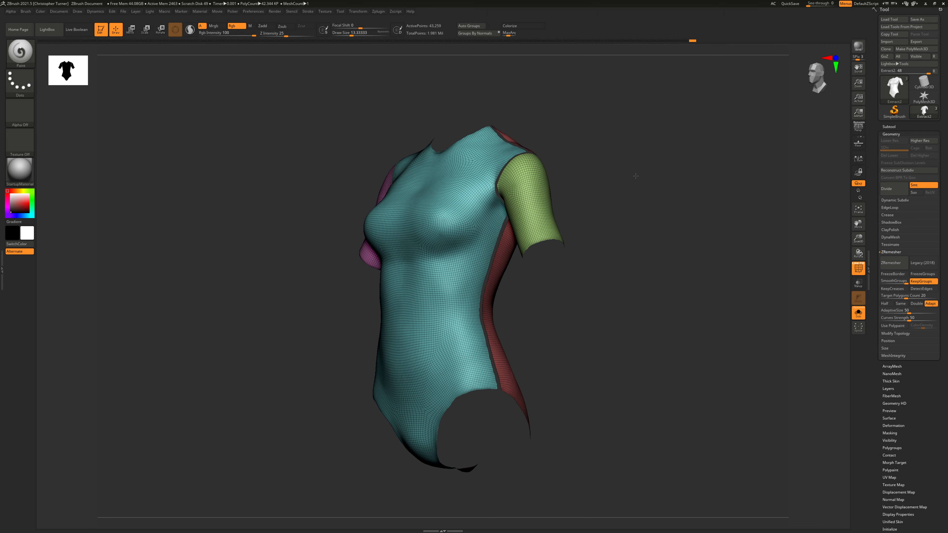
{"action": "left_click", "coordinate": [890, 263]}
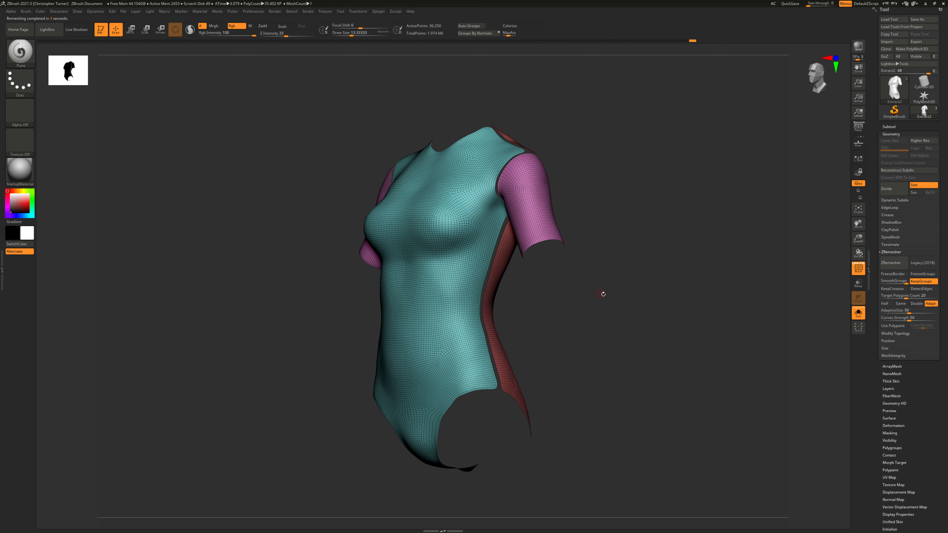
Unwrap the bodysuit's UVs with UV Master using the Symmetry and Polygroups options
{"action": "left_click_drag", "start_coordinate": [603, 294], "coordinate": [645, 320], "text": "shift"}
{"action": "left_click_drag", "start_coordinate": [576, 170], "coordinate": [571, 147]}
{"action": "left_click_drag", "start_coordinate": [636, 139], "coordinate": [667, 278]}
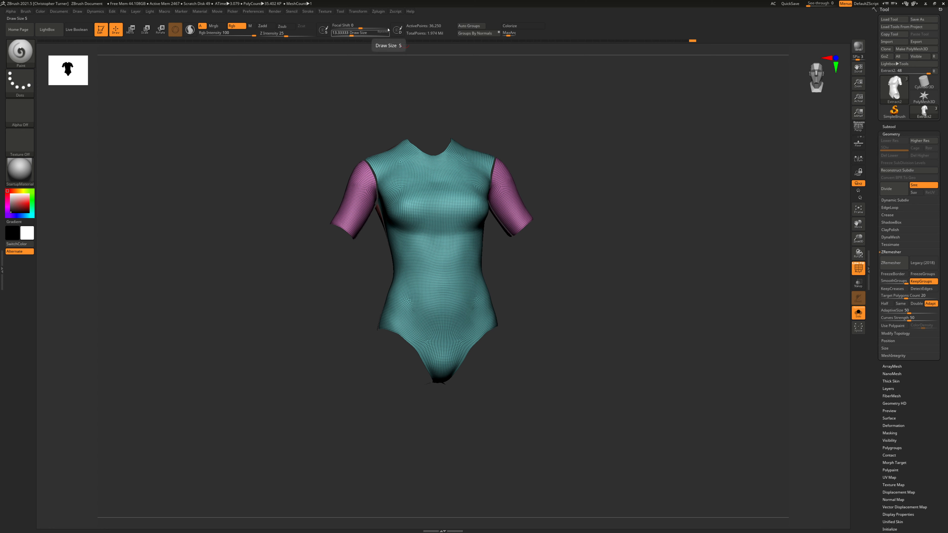
{"action": "left_click", "coordinate": [378, 12]}
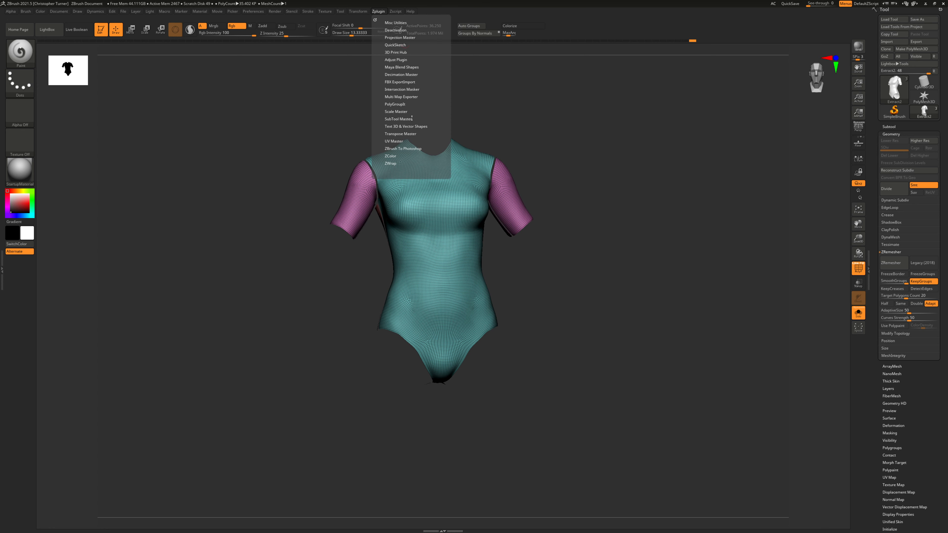
{"action": "left_click", "coordinate": [393, 140]}
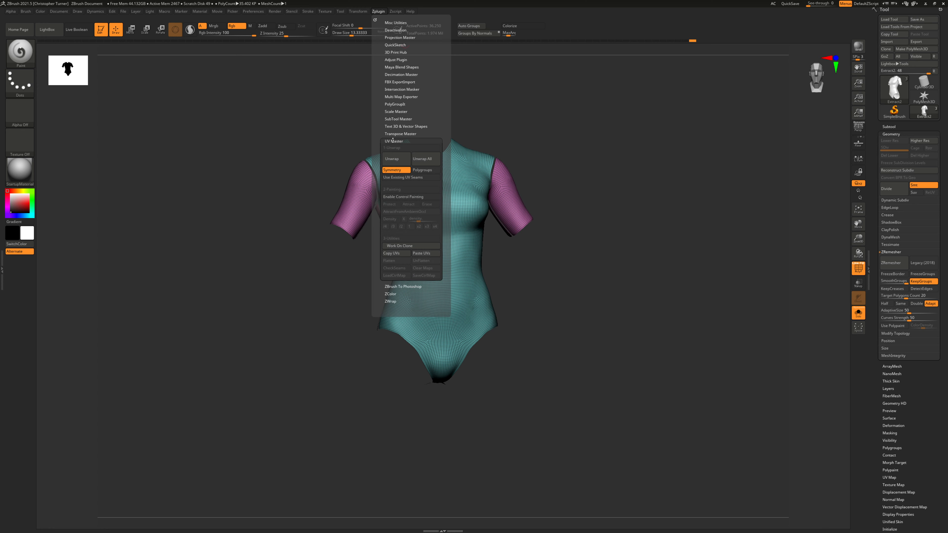
{"action": "left_click", "coordinate": [416, 171]}
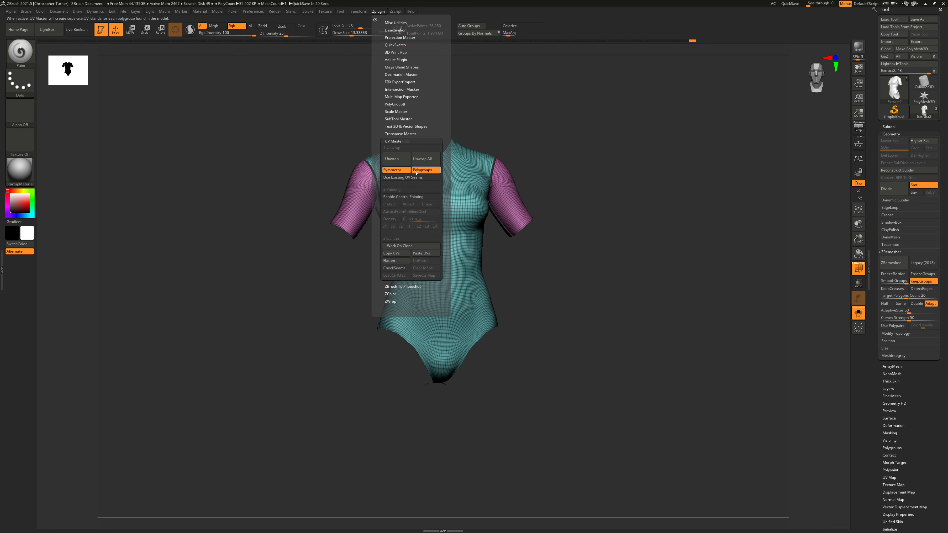
{"action": "left_click", "coordinate": [392, 159]}
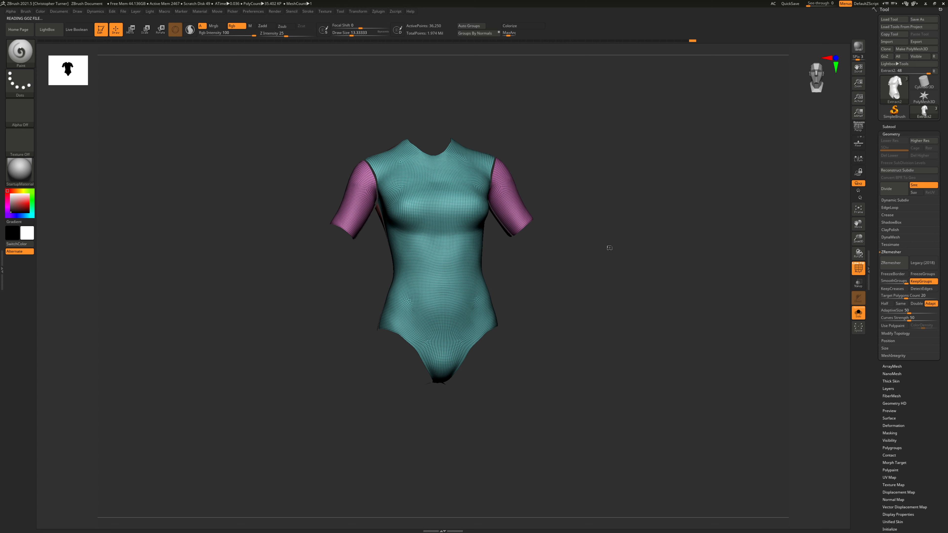
{"action": "left_click_drag", "start_coordinate": [630, 230], "coordinate": [620, 228]}
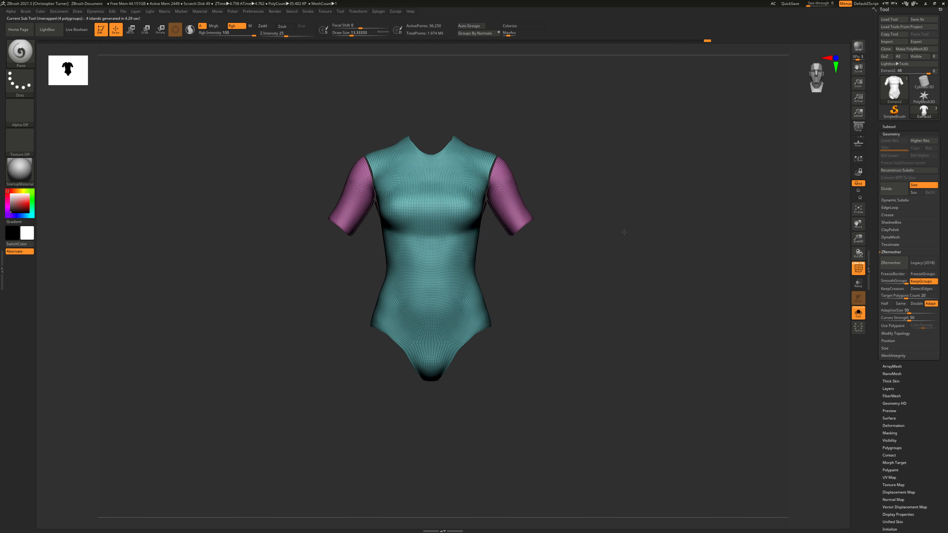
Flatten the bodysuit into its UV pattern layout with Morph UV
{"action": "left_click", "coordinate": [893, 135]}
{"action": "left_click", "coordinate": [889, 253]}
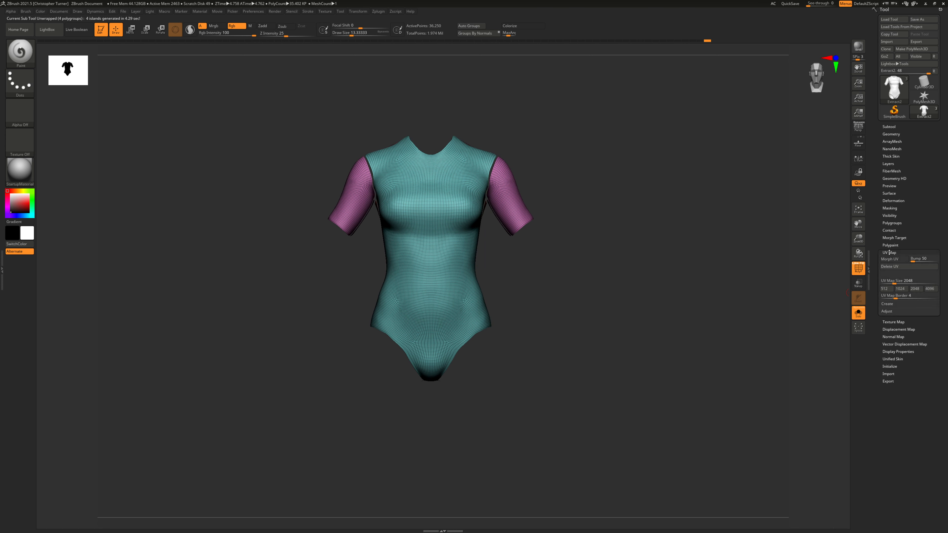
{"action": "left_click", "coordinate": [890, 260]}
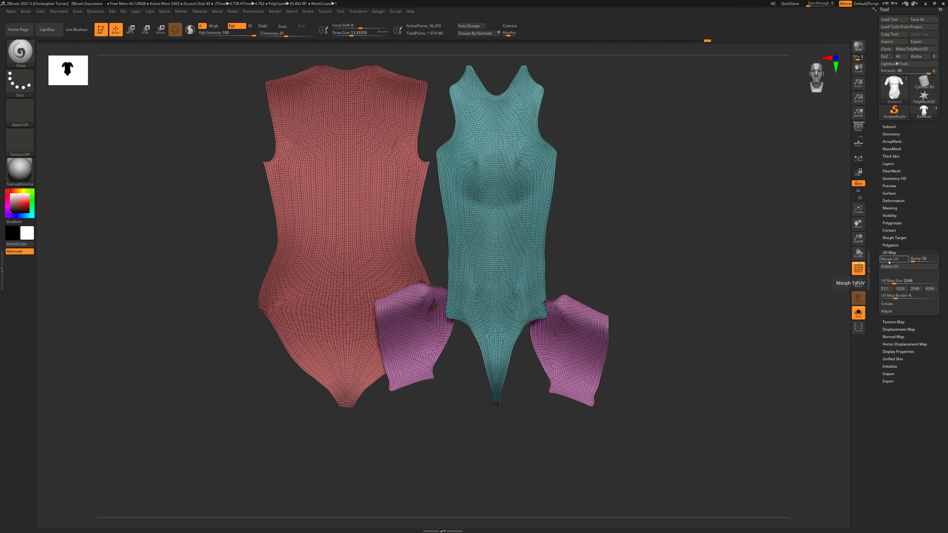
{"action": "left_click_drag", "start_coordinate": [727, 273], "coordinate": [679, 255], "text": "alt"}
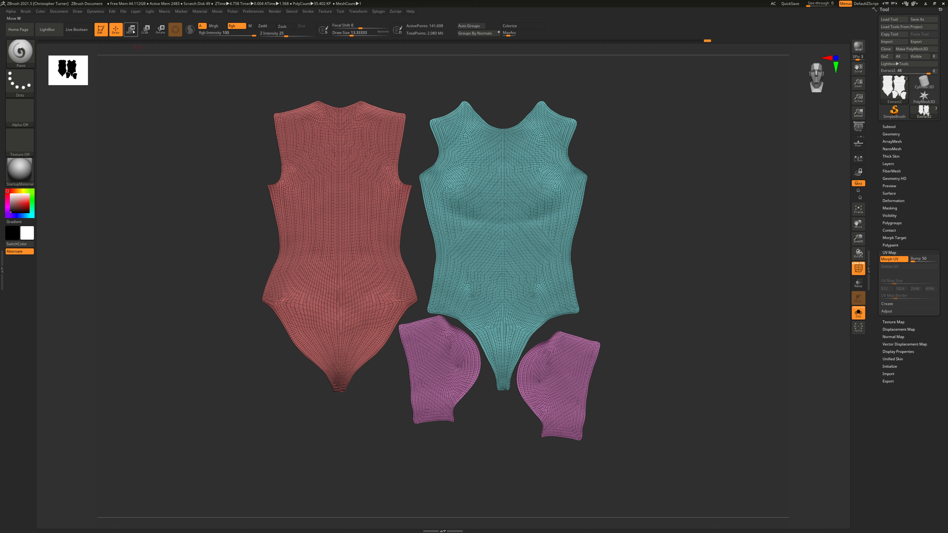
Mask everything but the sleeve panel beside the front body panel's outer edge, rotate it until its cuff-to-shoulder length runs horizontally, and clear the mask
{"action": "left_click", "coordinate": [160, 29]}
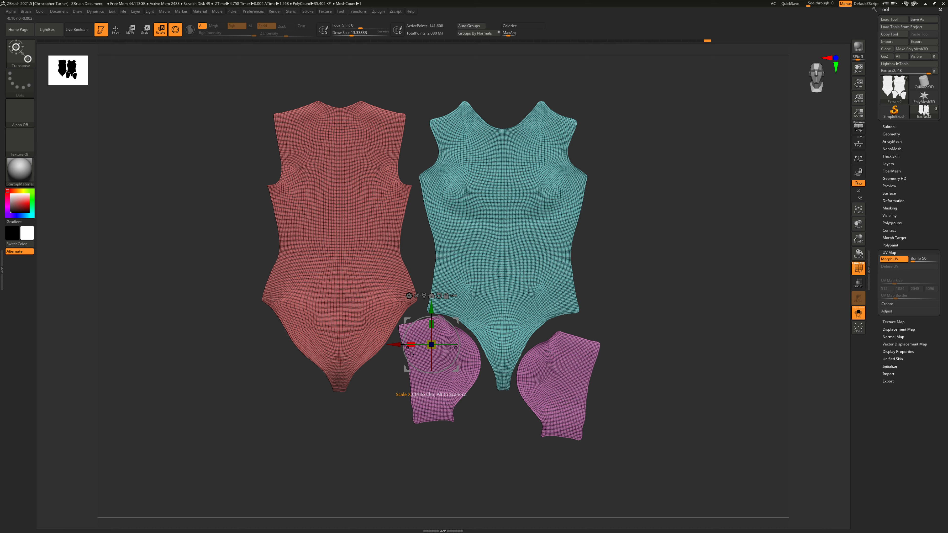
{"action": "left_click", "coordinate": [522, 373], "text": "ctrl"}
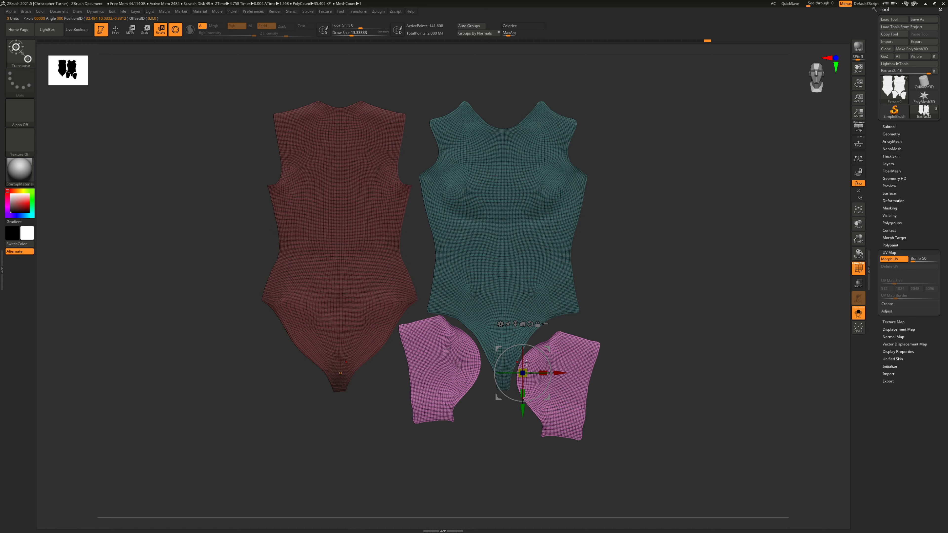
{"action": "left_click_drag", "start_coordinate": [338, 461], "coordinate": [495, 304], "text": "ctrl"}
{"action": "key", "text": "ctrl+z"}
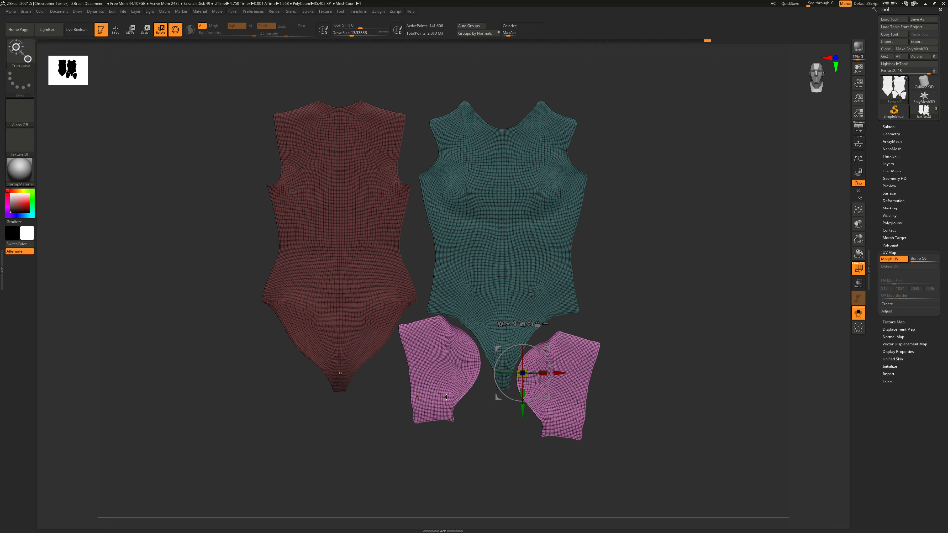
{"action": "left_click_drag", "start_coordinate": [342, 449], "coordinate": [489, 298], "text": "ctrl"}
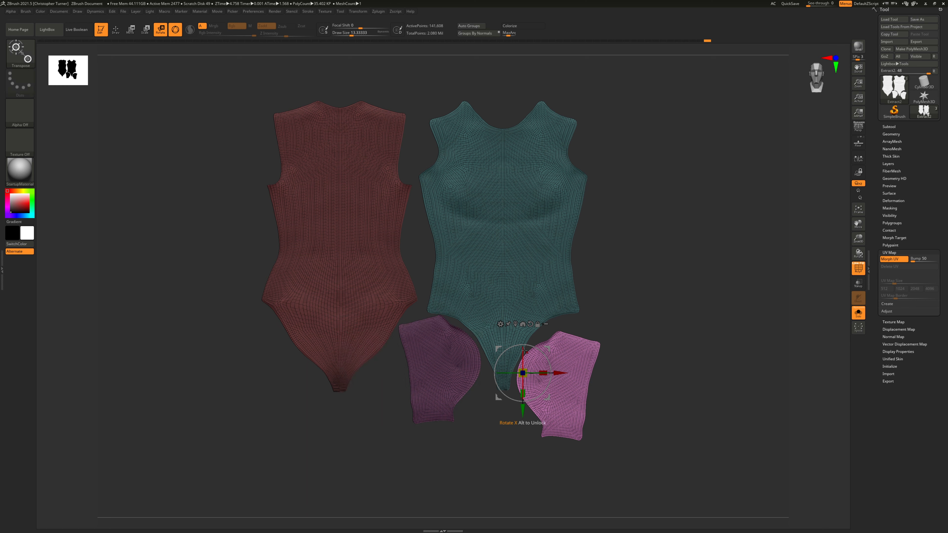
{"action": "left_click_drag", "start_coordinate": [509, 349], "coordinate": [494, 398]}
{"action": "left_click_drag", "start_coordinate": [547, 346], "coordinate": [603, 382]}
{"action": "left_click_drag", "start_coordinate": [676, 283], "coordinate": [690, 297], "text": "ctrl"}
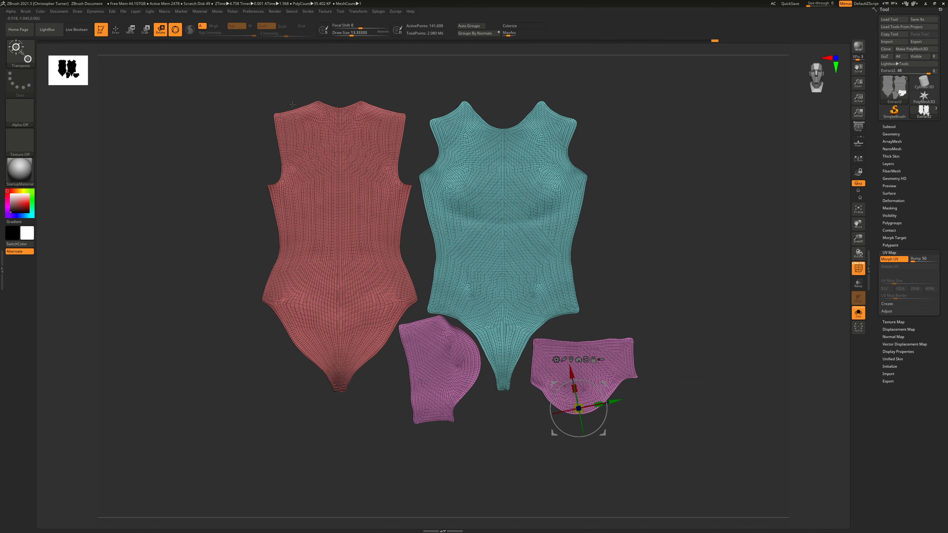
{"action": "left_click_drag", "start_coordinate": [292, 105], "coordinate": [534, 165]}
{"action": "left_click_drag", "start_coordinate": [578, 408], "coordinate": [586, 395]}
{"action": "left_click_drag", "start_coordinate": [615, 441], "coordinate": [602, 424], "text": "alt"}
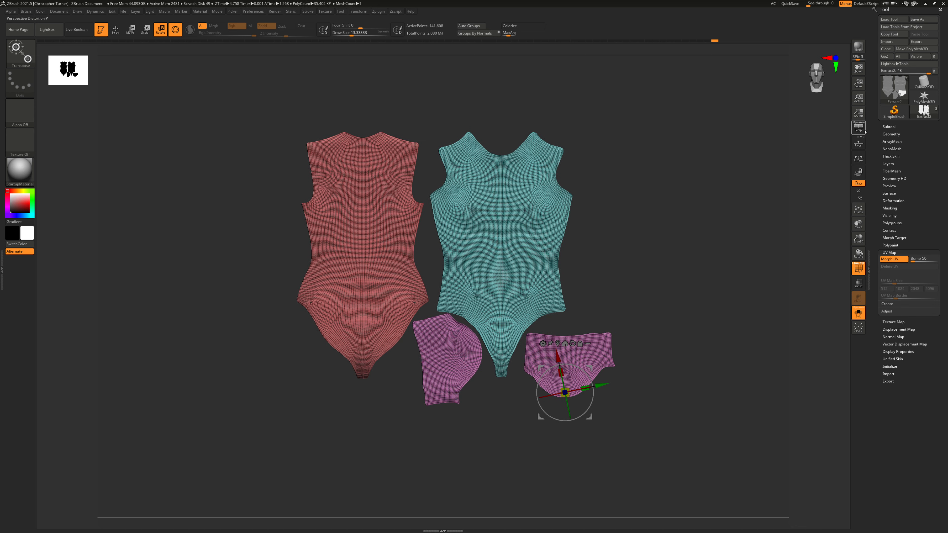
{"action": "left_click", "coordinate": [858, 144]}
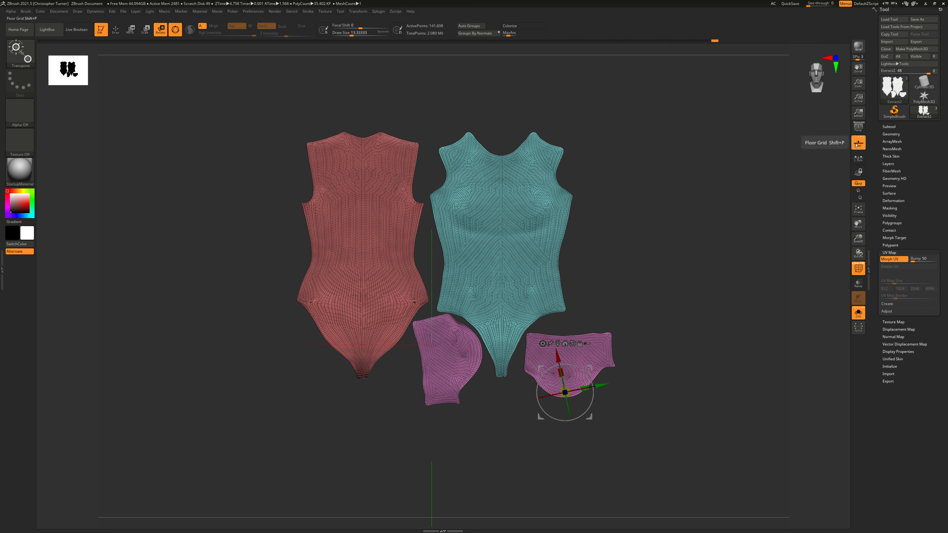
{"action": "left_click", "coordinate": [856, 144]}
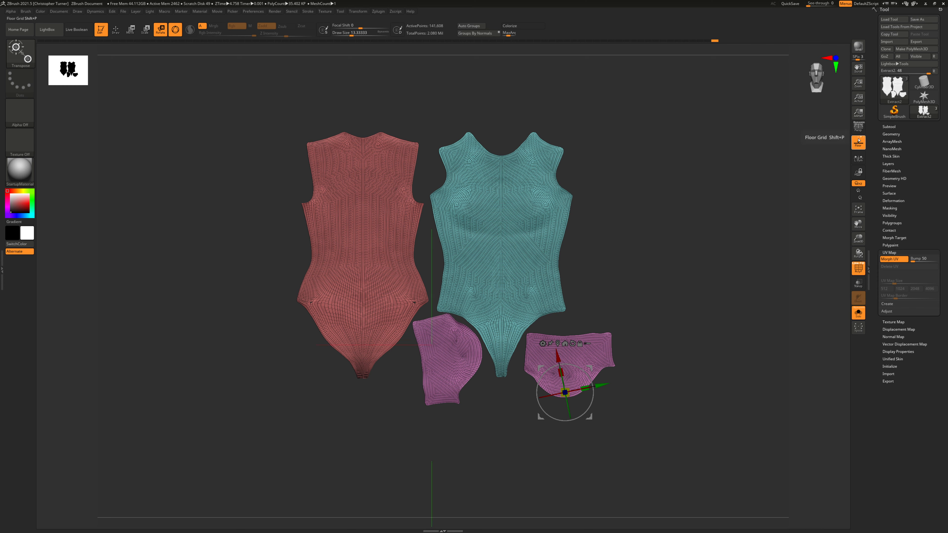
{"action": "left_click", "coordinate": [858, 141]}
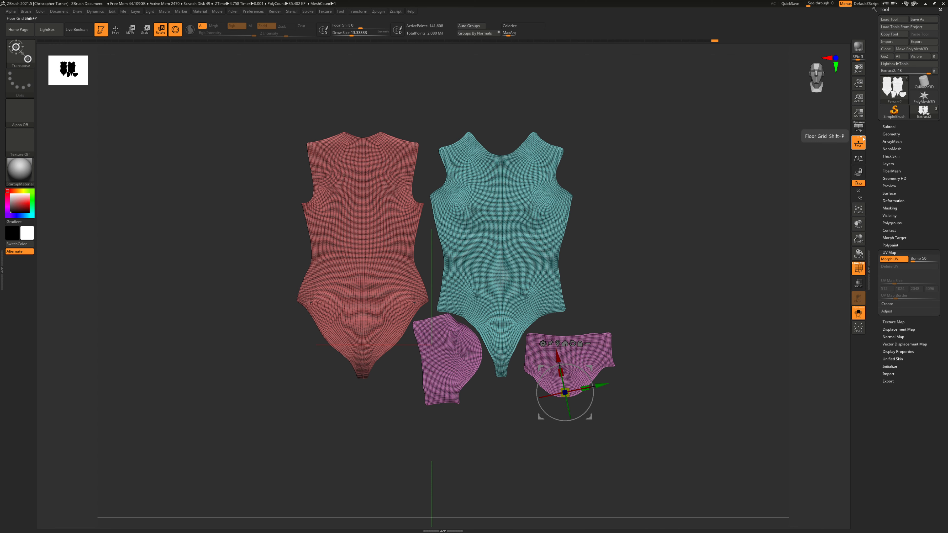
{"action": "left_click_drag", "start_coordinate": [733, 257], "coordinate": [692, 296]}
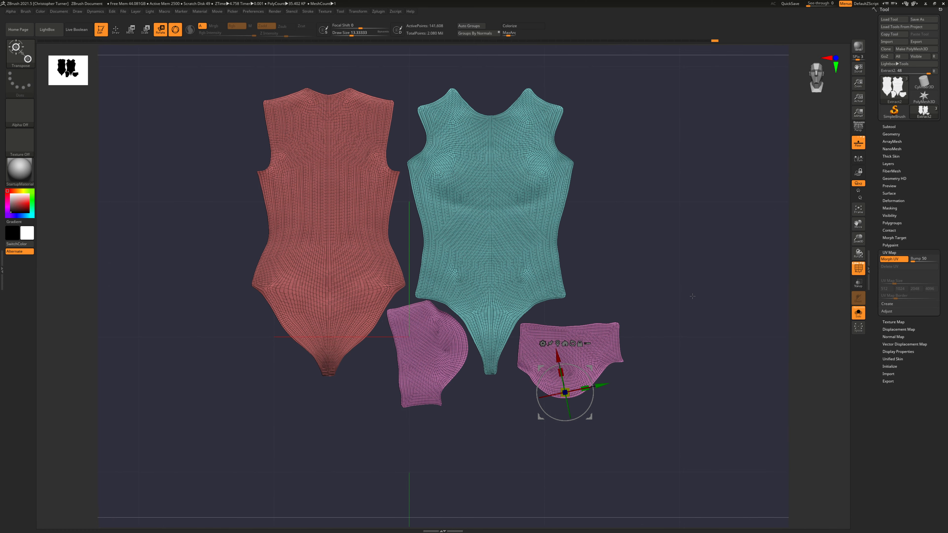
{"action": "left_click", "coordinate": [858, 143]}
Isolate the sleeve panel between the two body panels with a mask, rotate it to match the other sleeve, and lower it slightly
{"action": "left_click", "coordinate": [428, 345], "text": "alt"}
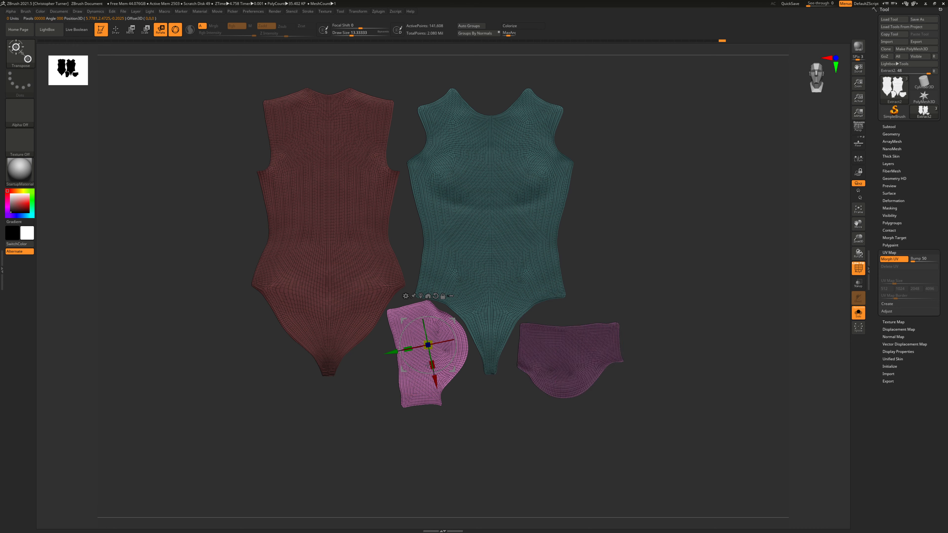
{"action": "left_click_drag", "start_coordinate": [430, 318], "coordinate": [485, 372]}
{"action": "left_click_drag", "start_coordinate": [454, 321], "coordinate": [454, 346]}
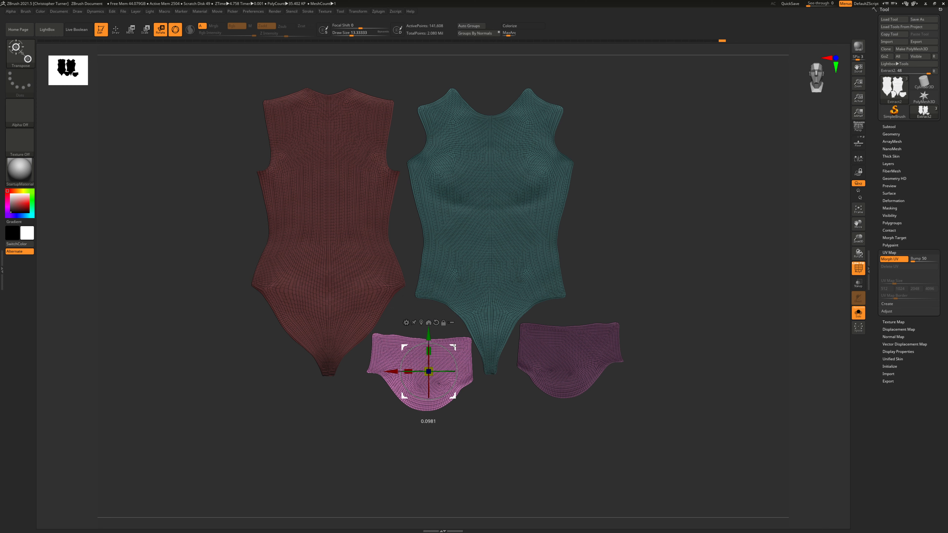
Morph the mesh out of its UV layout, clear the mask, and flatten it into the UV pattern again
{"action": "left_click", "coordinate": [896, 259]}
{"action": "left_click_drag", "start_coordinate": [690, 262], "coordinate": [727, 299], "text": "ctrl"}
{"action": "left_click", "coordinate": [887, 259]}
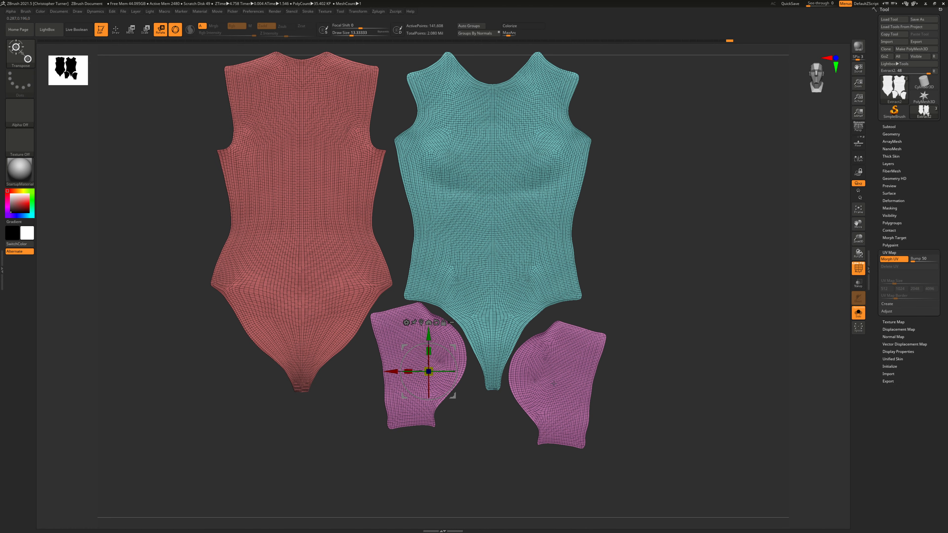
{"action": "left_click", "coordinate": [894, 259]}
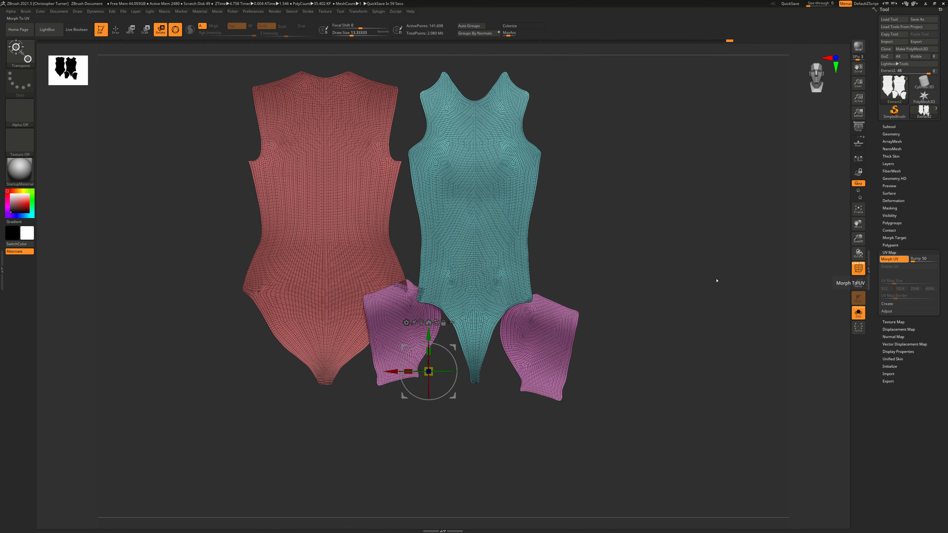
{"action": "left_click", "coordinate": [891, 260]}
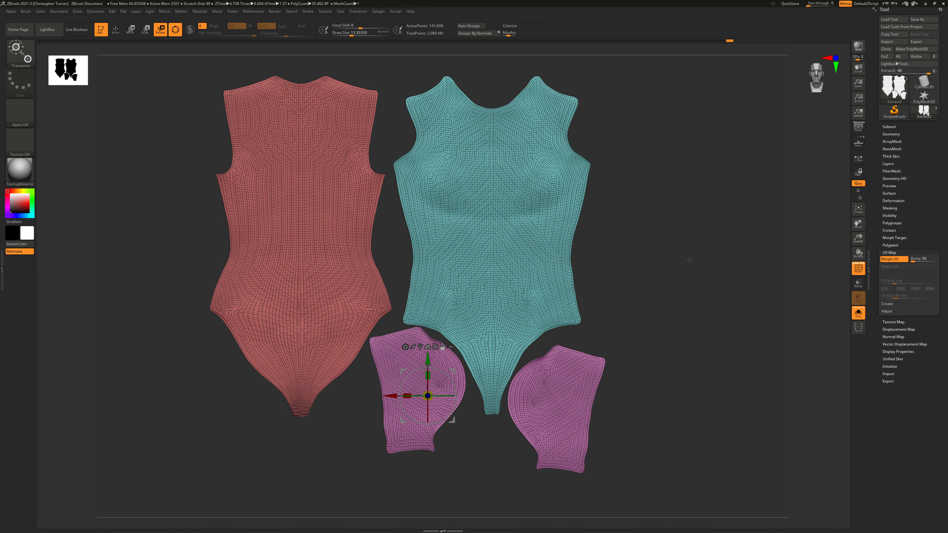
Turn PolyFrame off, return to draw mode, and apply the Flat Color material to the flattened pattern pieces
{"action": "key", "text": "shift+f"}
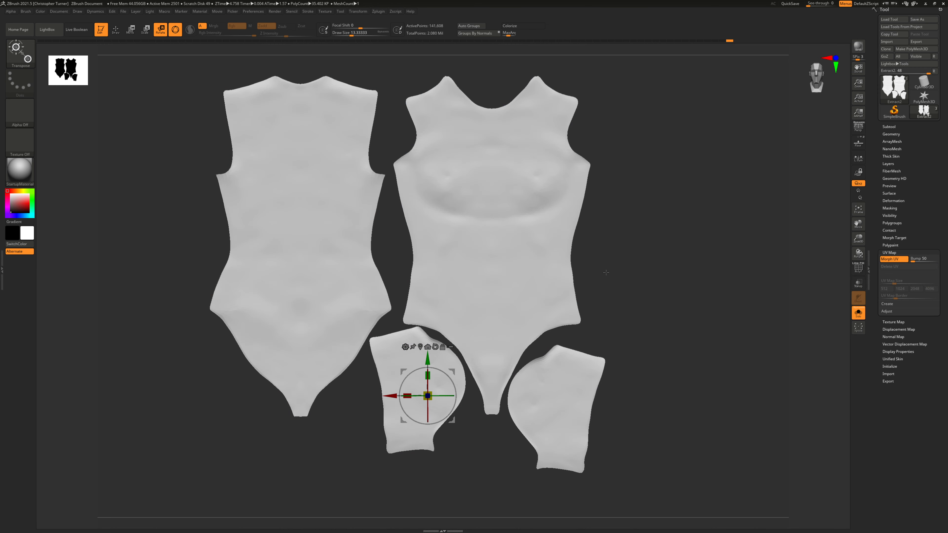
{"action": "key", "text": "q"}
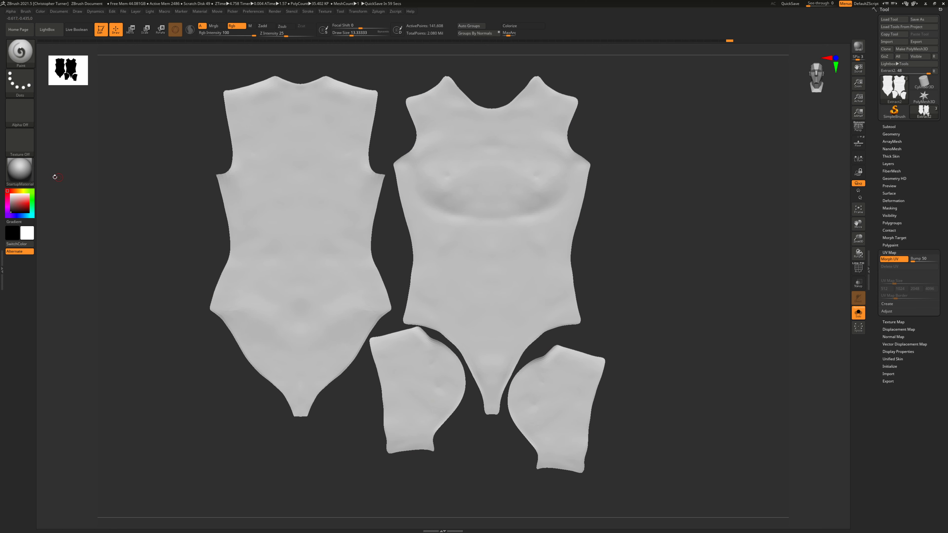
{"action": "left_click", "coordinate": [23, 171]}
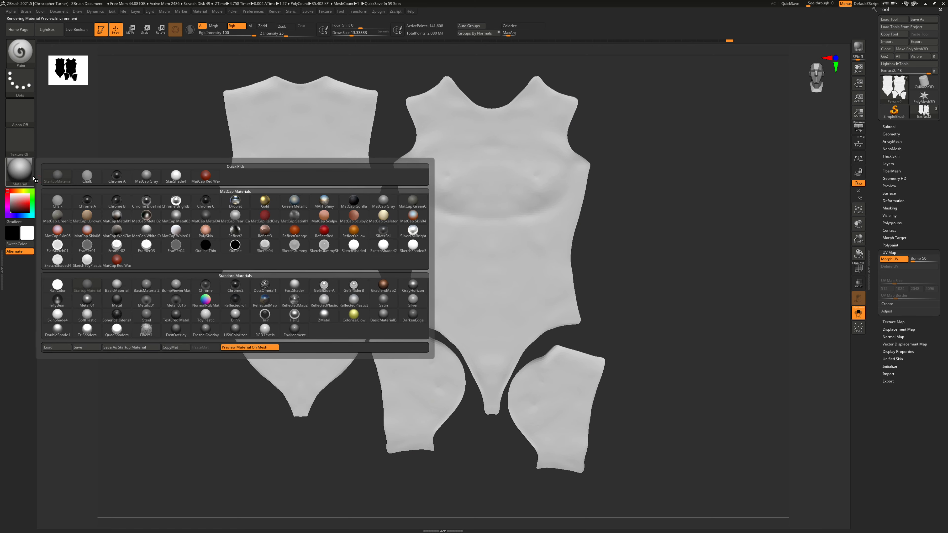
{"action": "left_click", "coordinate": [57, 287]}
{"action": "left_click_drag", "start_coordinate": [664, 304], "coordinate": [675, 312], "text": "alt"}
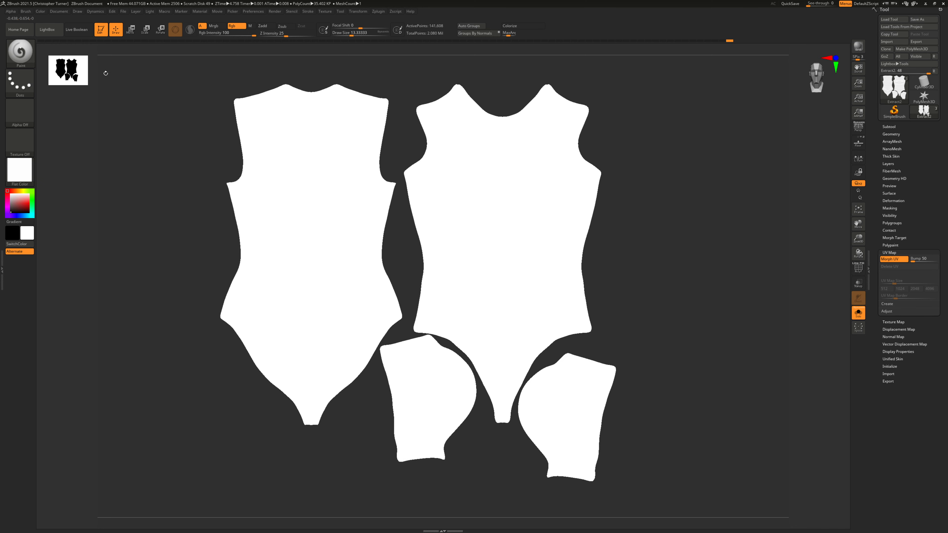
Export the flat pattern document as a JPEG named Bodysuit into the Star Trek project's Patterns folder, keeping the default crop and quality
{"action": "left_click", "coordinate": [63, 13]}
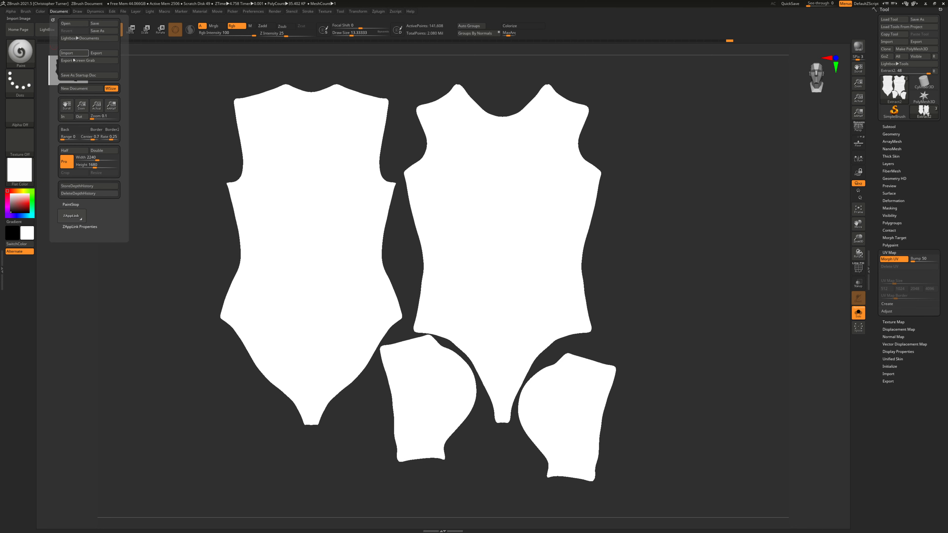
{"action": "left_click", "coordinate": [104, 54]}
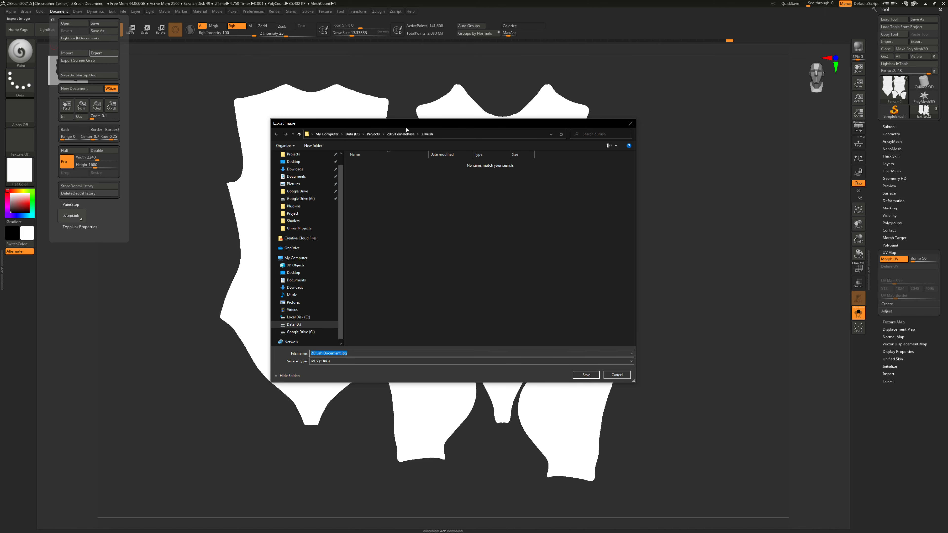
{"action": "left_click_drag", "start_coordinate": [383, 125], "coordinate": [555, 109]}
{"action": "scroll", "coordinate": [546, 321], "scroll_direction": "down", "scroll_amount": 4}
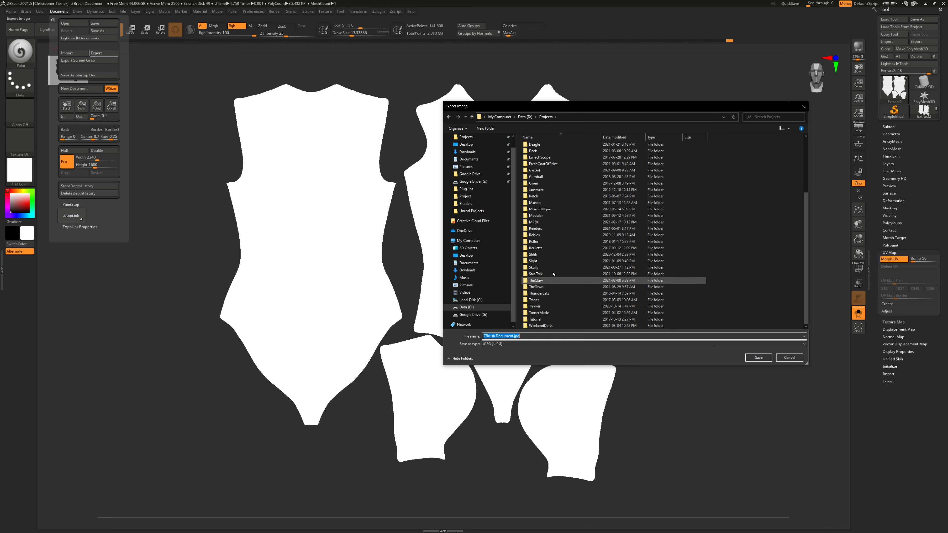
{"action": "double_click", "coordinate": [536, 275]}
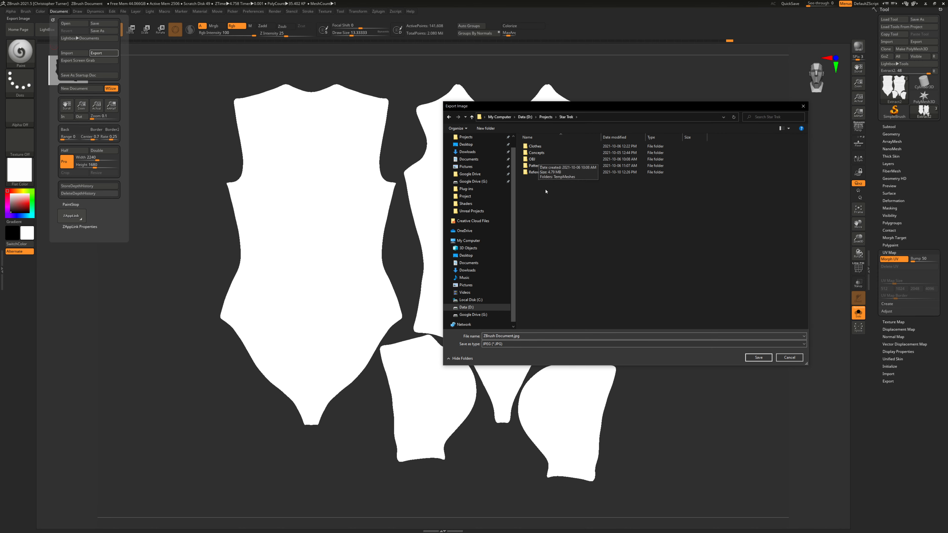
{"action": "double_click", "coordinate": [537, 166]}
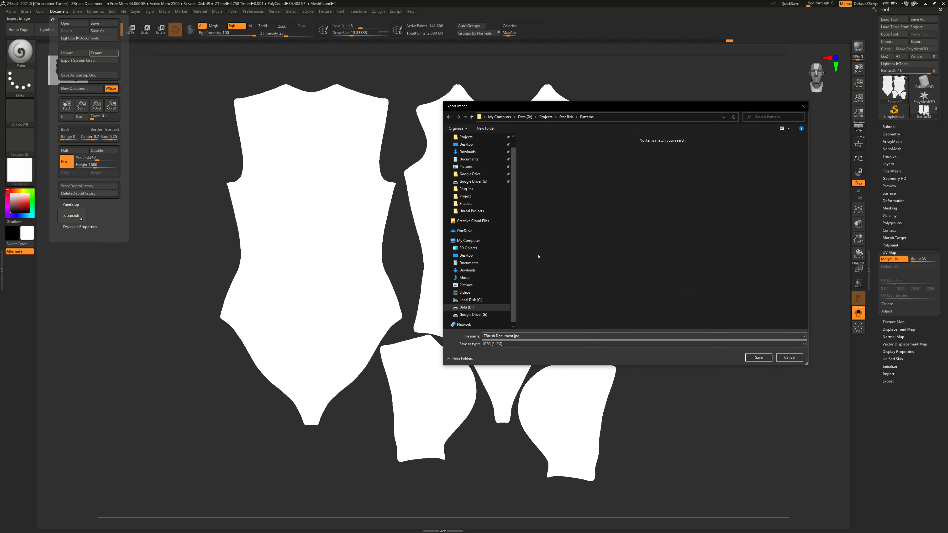
{"action": "left_click", "coordinate": [524, 337]}
{"action": "type", "text": "Bodysuit"}
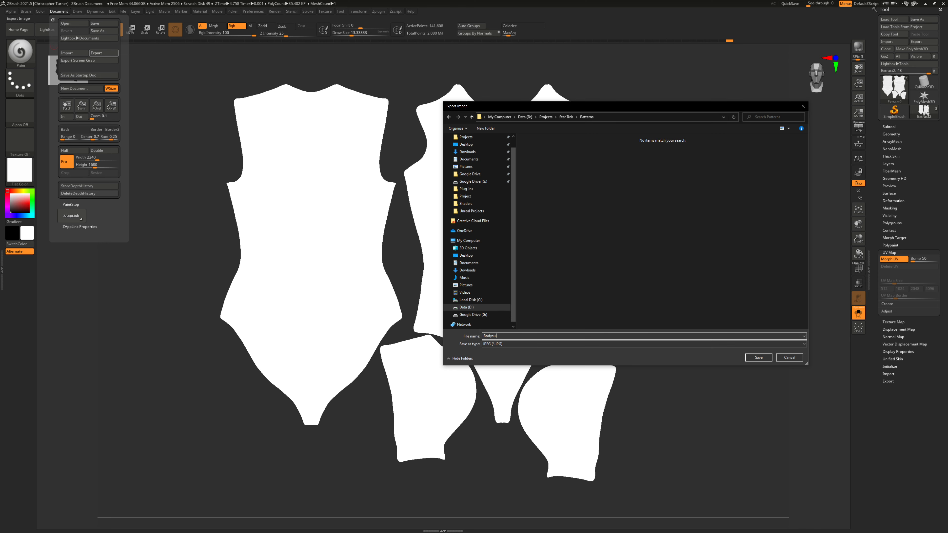
{"action": "left_click", "coordinate": [759, 358]}
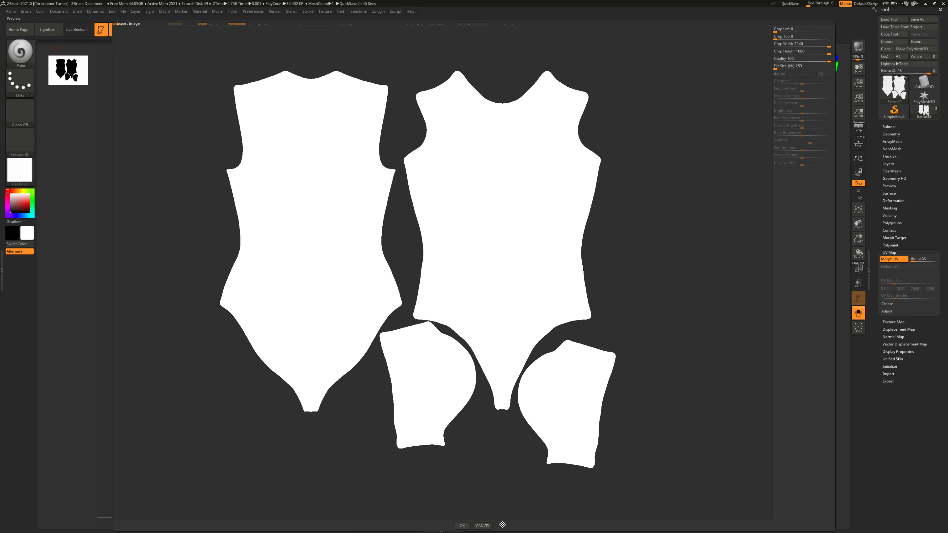
{"action": "left_click", "coordinate": [462, 526]}
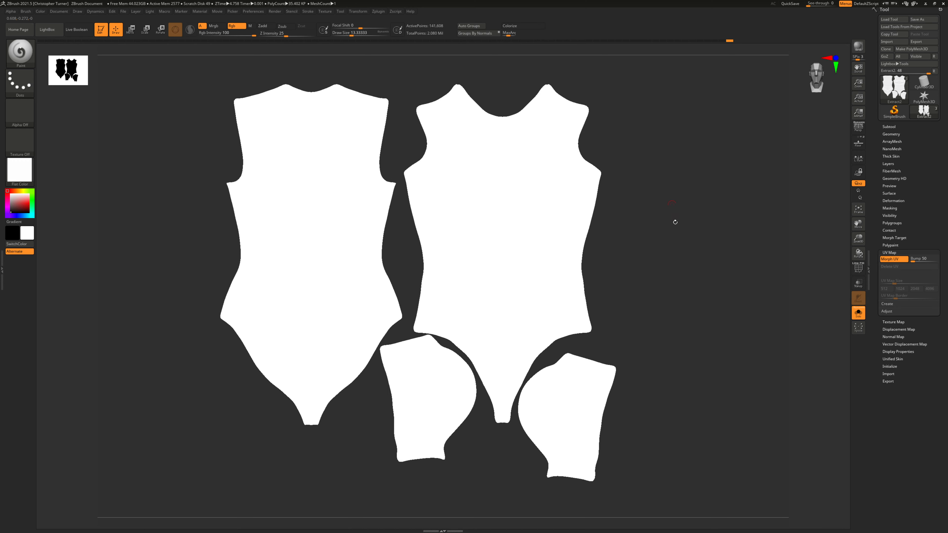
Morph the flattened pattern pieces back into the 3D bodysuit and apply the StartupMaterial to it
{"action": "left_click", "coordinate": [893, 260]}
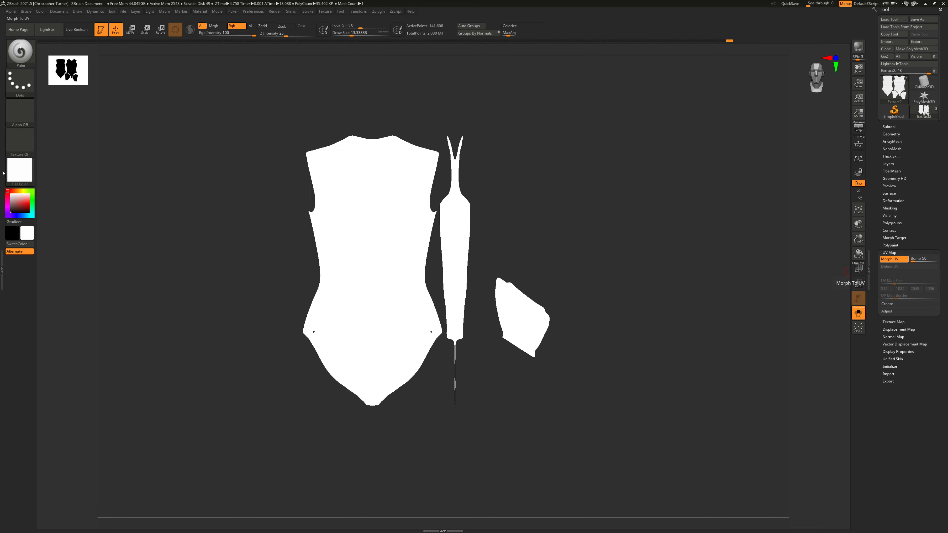
{"action": "left_click", "coordinate": [20, 170]}
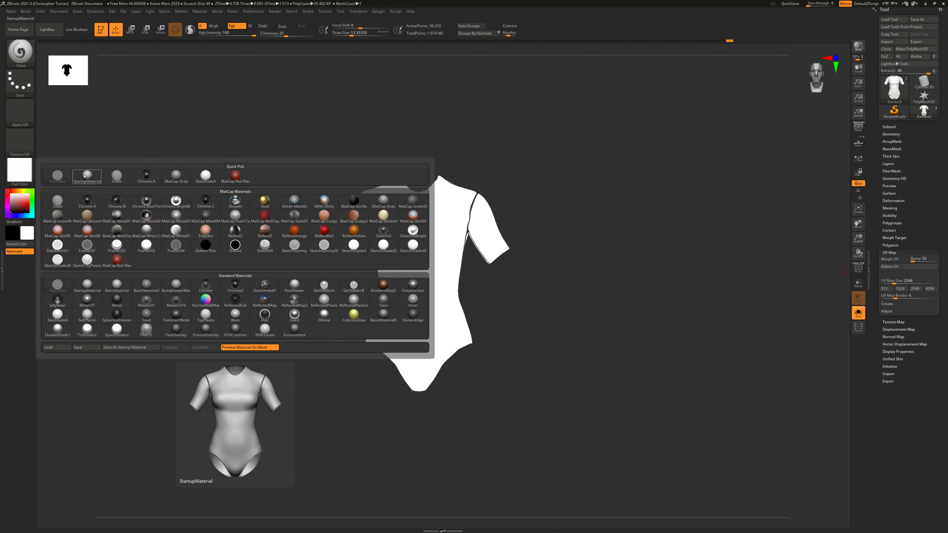
{"action": "left_click", "coordinate": [84, 175]}
Turn Solo mode off to show the bodysuit on the full figure and enable the perspective view
{"action": "left_click_drag", "start_coordinate": [650, 213], "coordinate": [609, 202]}
{"action": "left_click", "coordinate": [858, 312]}
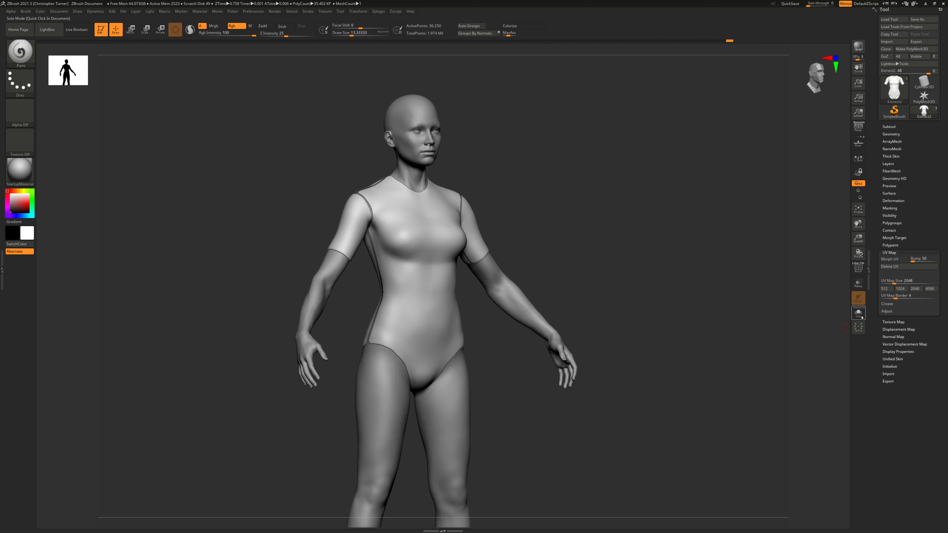
{"action": "mouse_move", "coordinate": [671, 197]}
{"action": "left_mouse_down"}
{"action": "mouse_move", "coordinate": [656, 198]}
{"action": "mouse_move", "coordinate": [671, 196]}
{"action": "left_mouse_up"}
{"action": "left_click", "coordinate": [857, 128]}
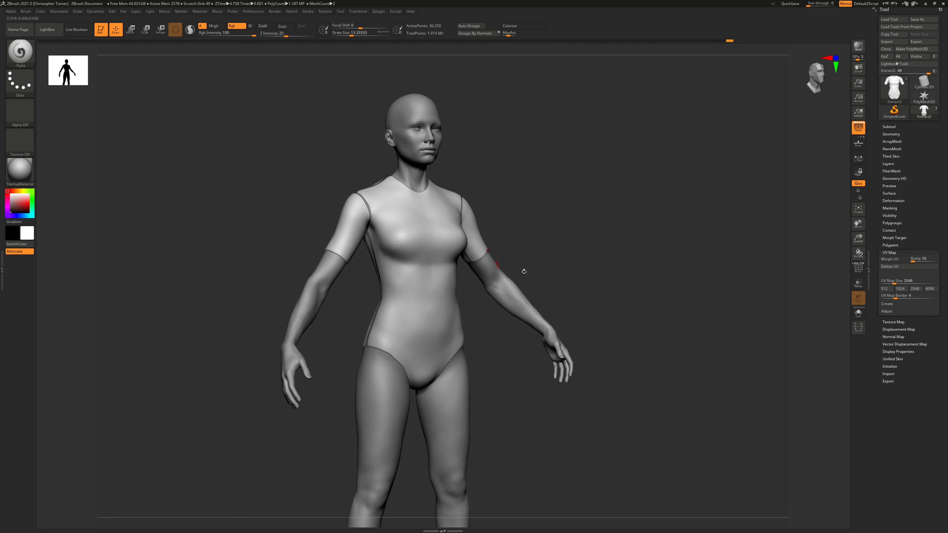
{"action": "left_click_drag", "start_coordinate": [589, 240], "coordinate": [581, 199], "text": "alt"}
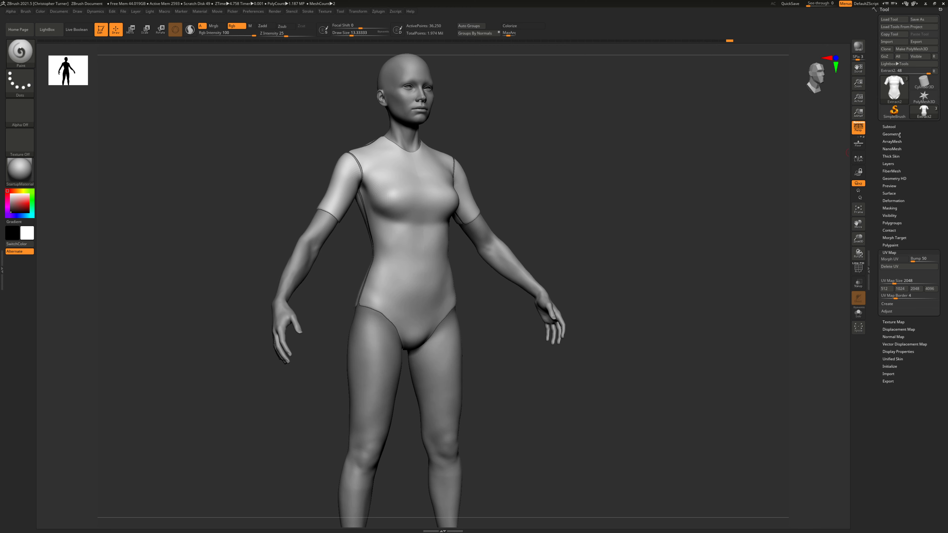
{"action": "left_click_drag", "start_coordinate": [696, 253], "coordinate": [693, 202], "text": "alt"}
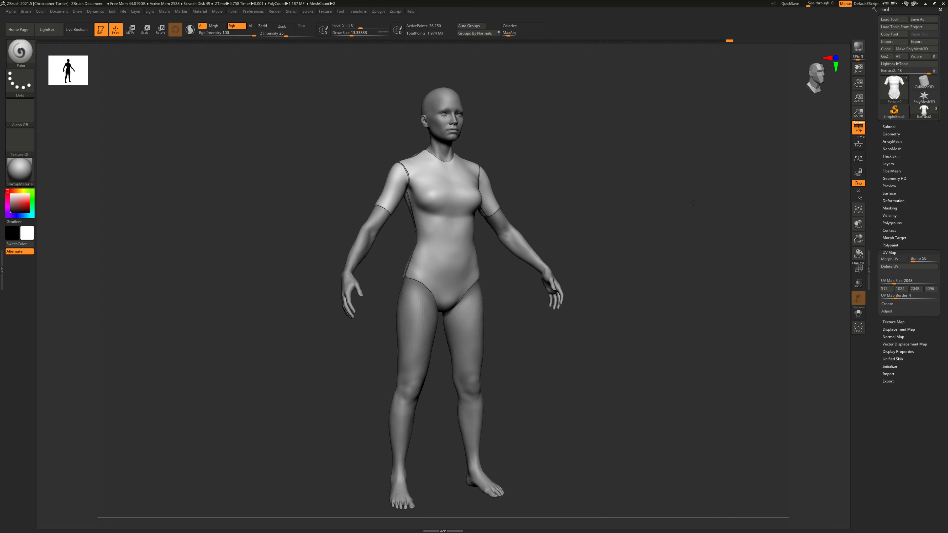